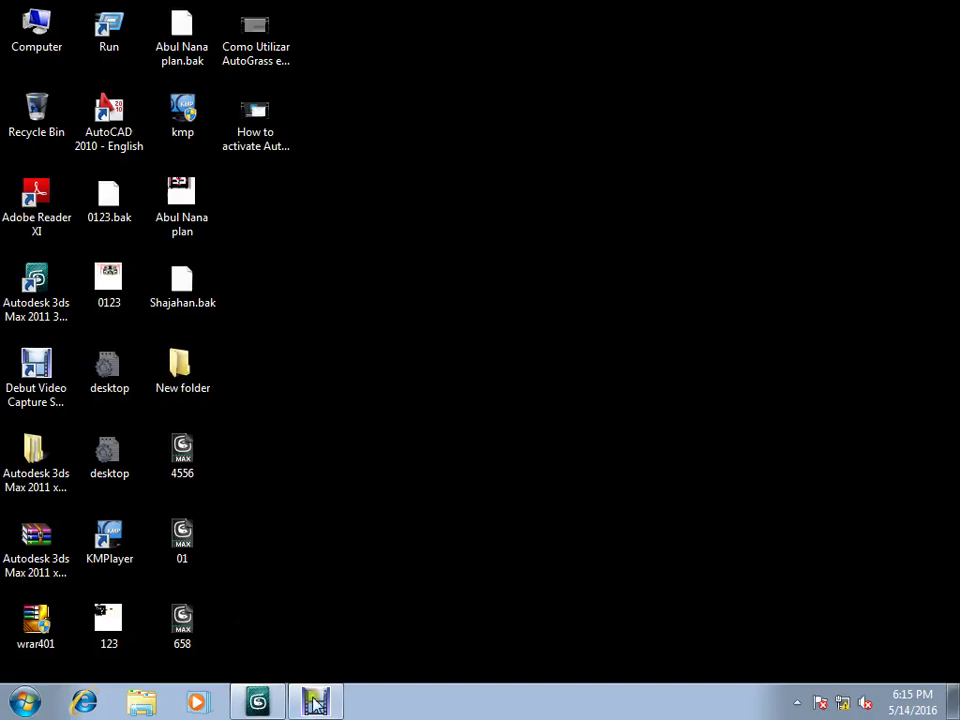
Bring the 3ds Max window forward with the single enlarged Perspective view, panned.
{"action": "left_click", "coordinate": [315, 703]}
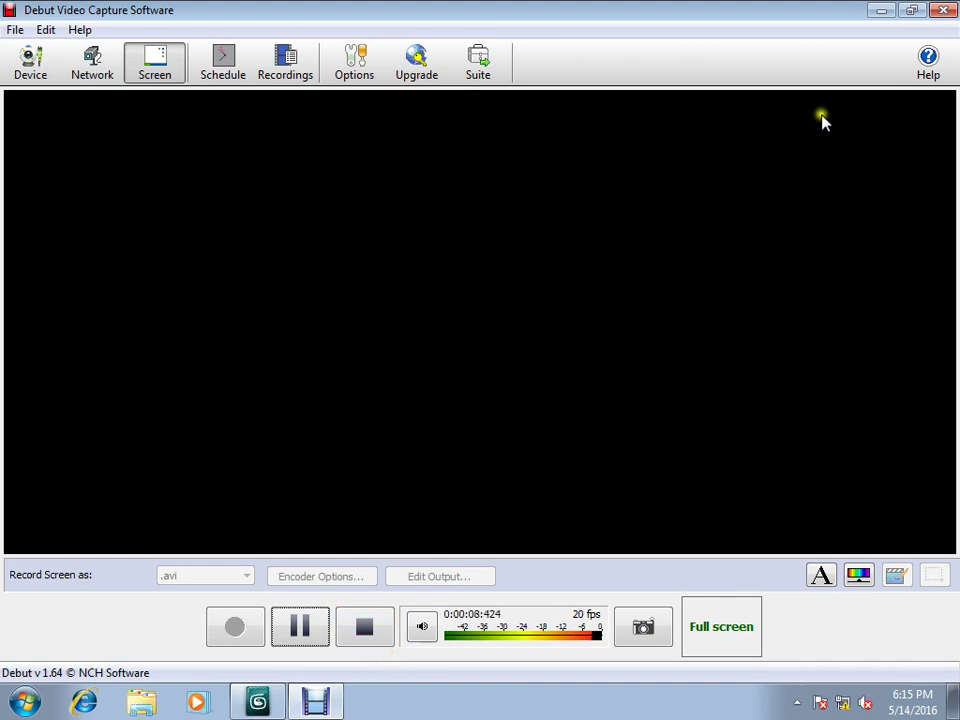
{"action": "left_click", "coordinate": [880, 10]}
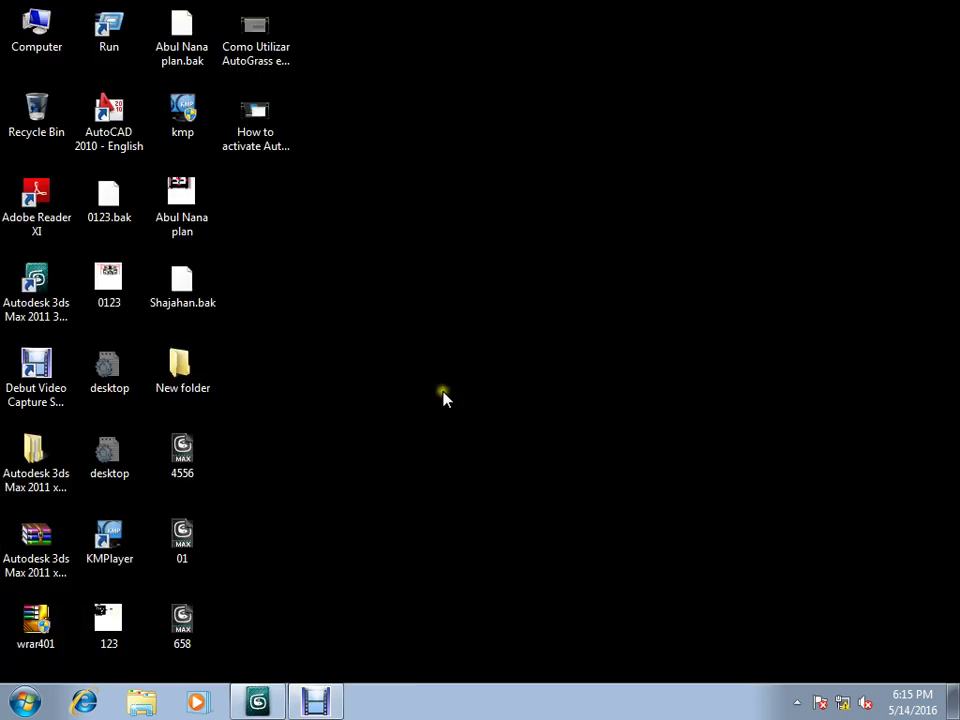
{"action": "left_click", "coordinate": [316, 703]}
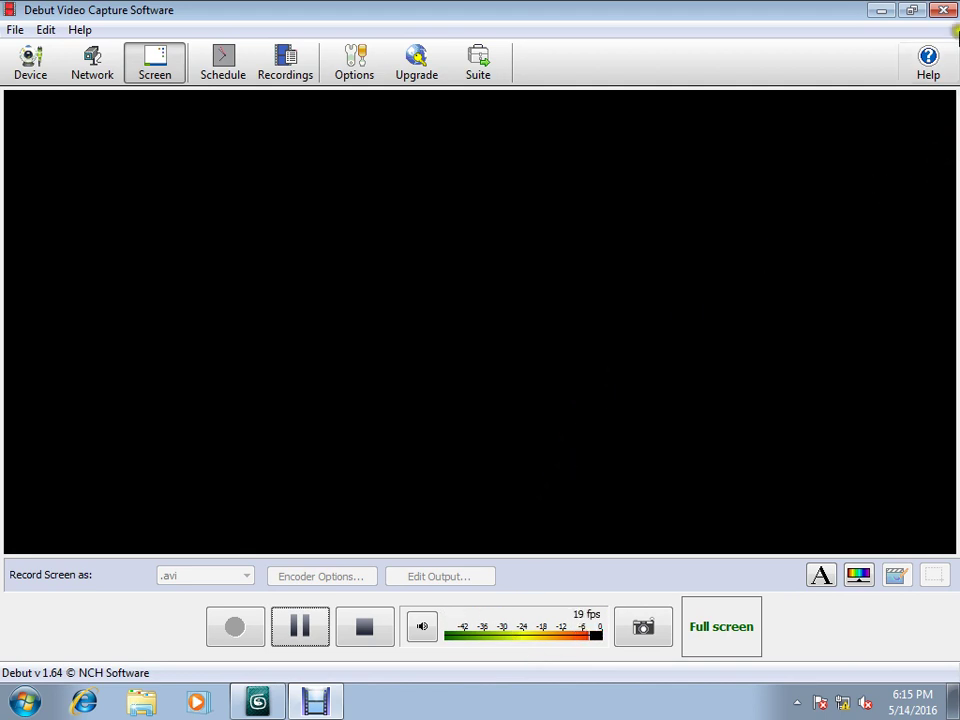
{"action": "left_click", "coordinate": [881, 14]}
{"action": "left_click", "coordinate": [274, 706]}
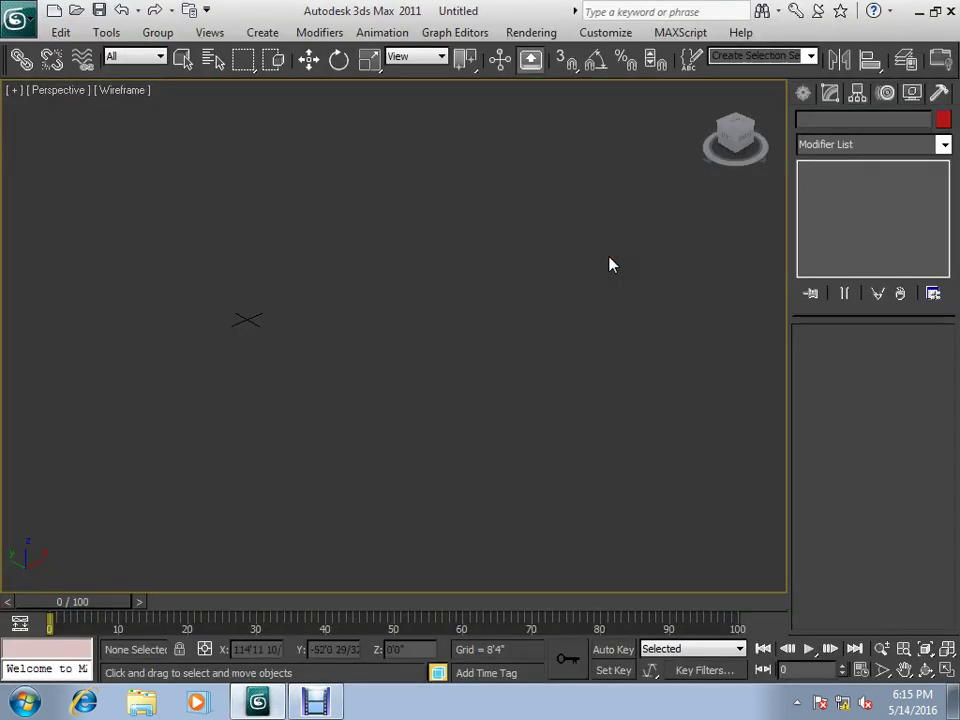
{"action": "key", "text": "alt+w"}
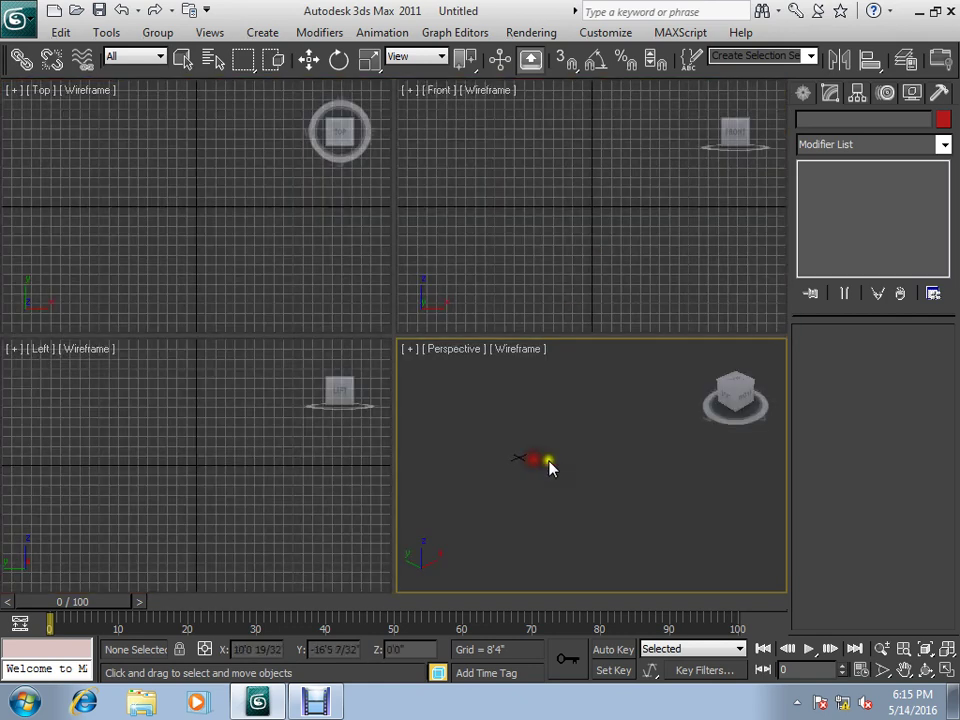
{"action": "key", "text": "alt+w"}
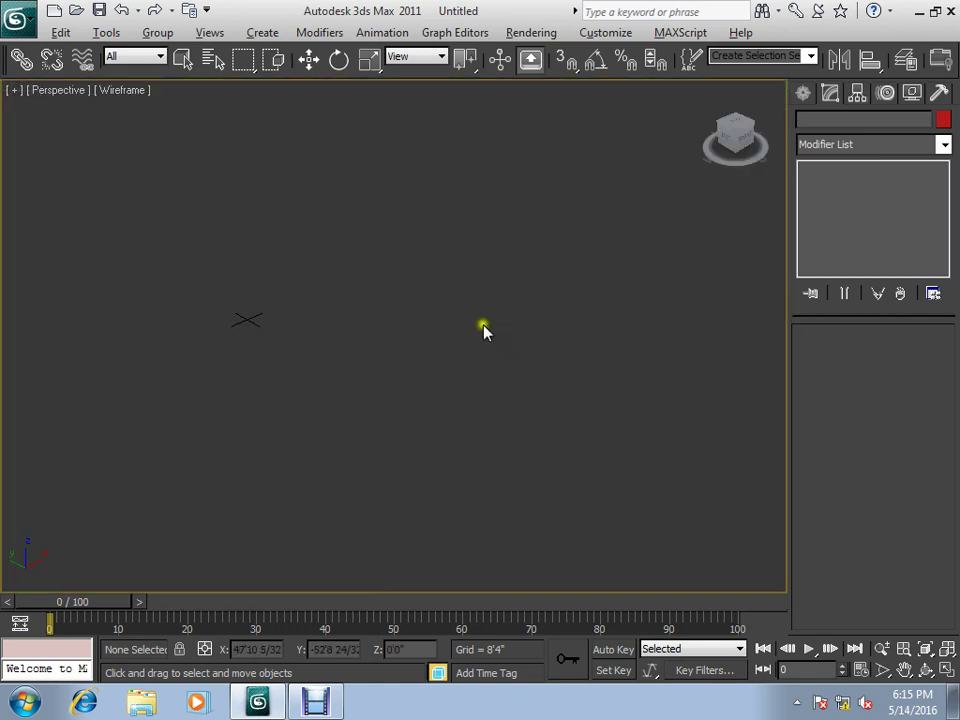
{"action": "middle_click_drag", "start_coordinate": [484, 328], "coordinate": [544, 394]}
Draw a trial standard-primitive plane in the Perspective view.
{"action": "left_click", "coordinate": [806, 93]}
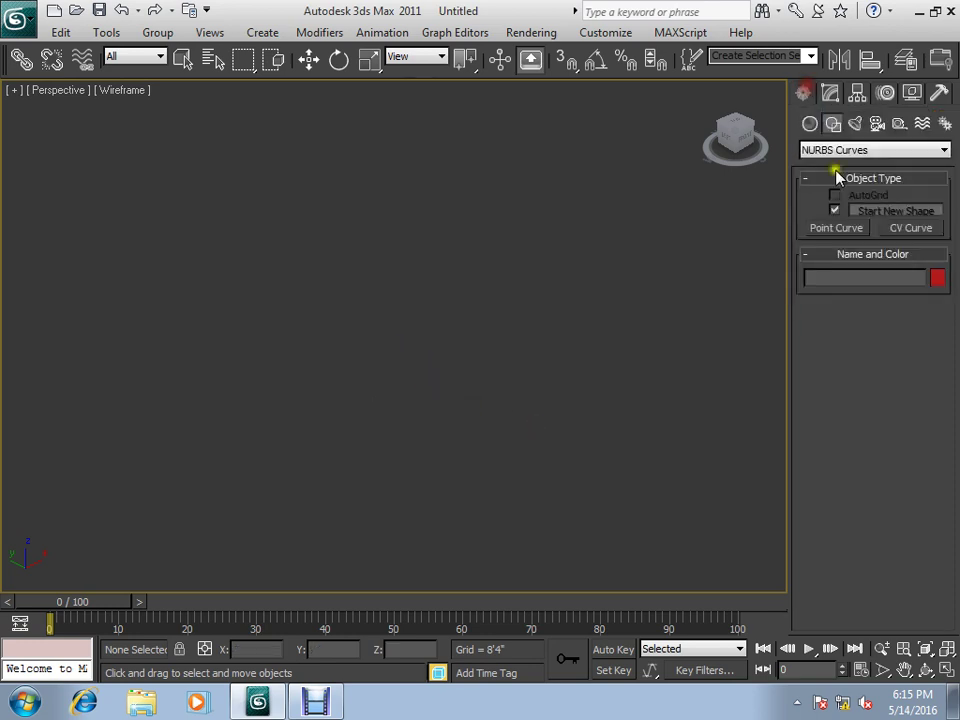
{"action": "left_click", "coordinate": [880, 150]}
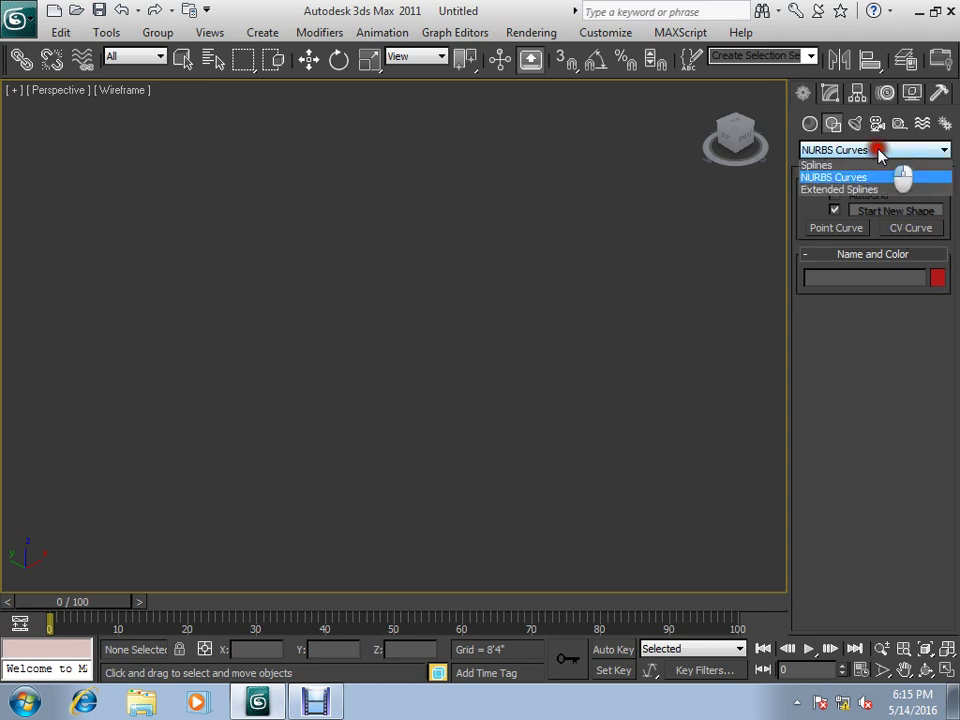
{"action": "left_click", "coordinate": [900, 176]}
{"action": "left_click", "coordinate": [810, 123]}
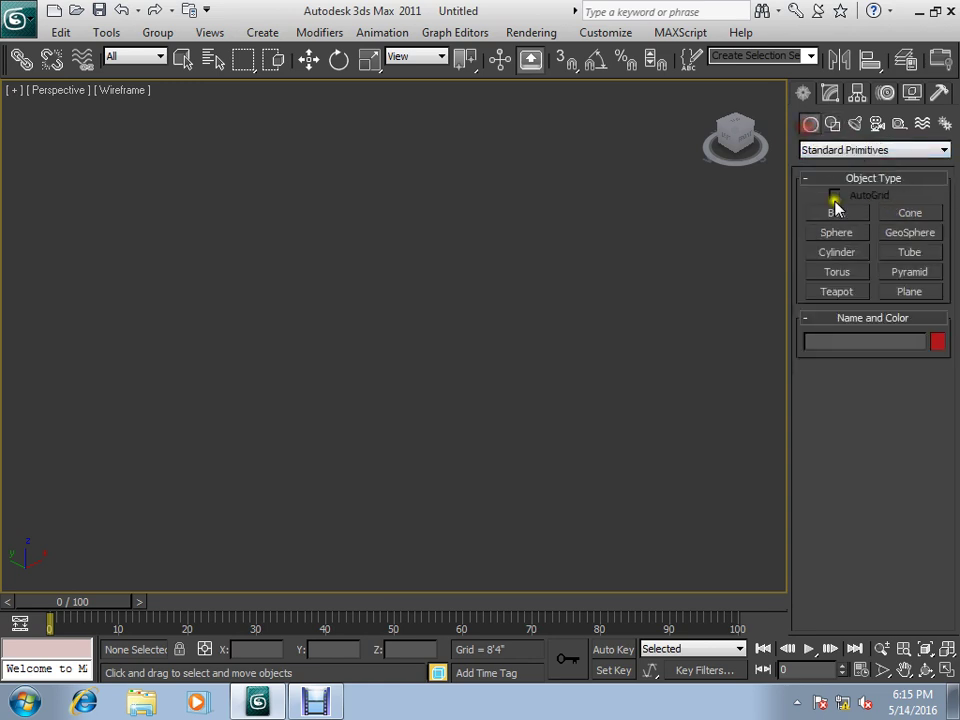
{"action": "left_click", "coordinate": [915, 294]}
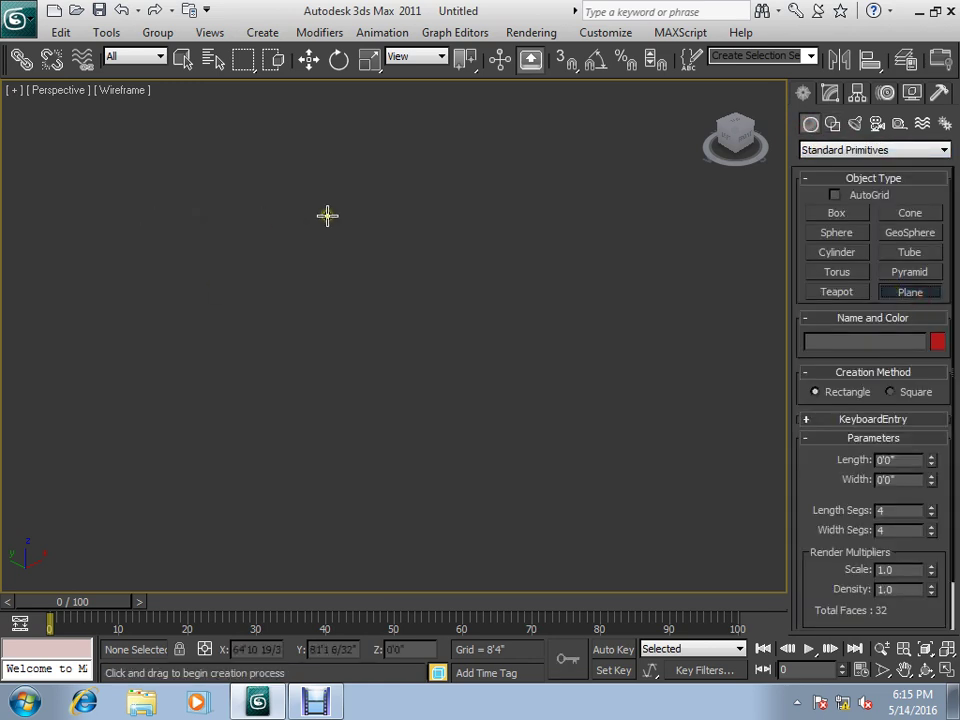
{"action": "left_click_drag", "start_coordinate": [362, 209], "coordinate": [406, 531]}
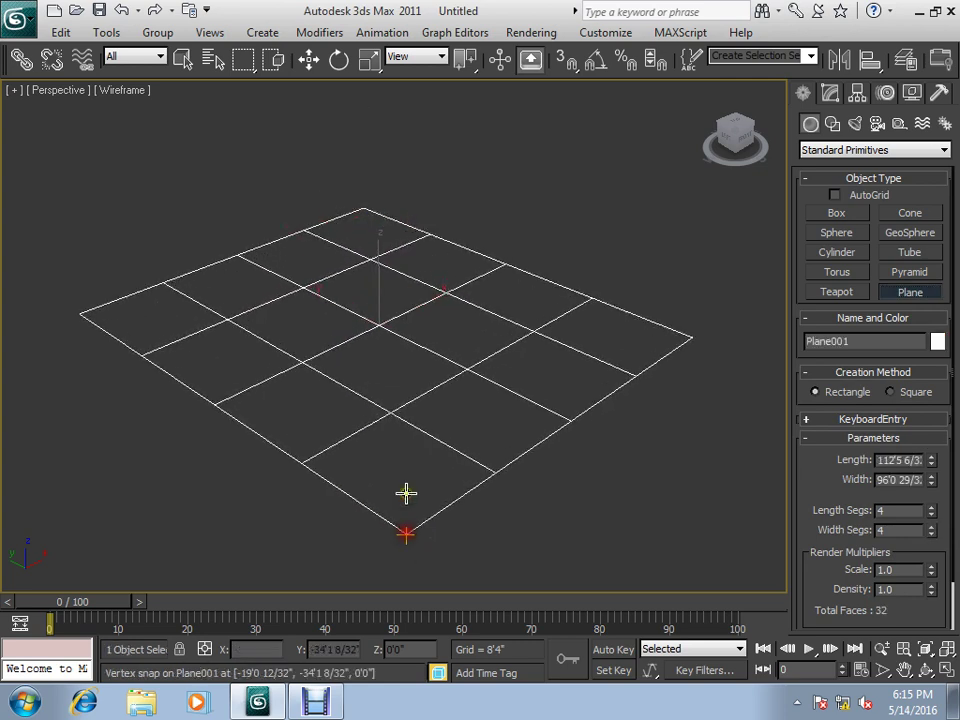
Check the trial plane's length and width fields, then delete the plane.
{"action": "left_click", "coordinate": [898, 460]}
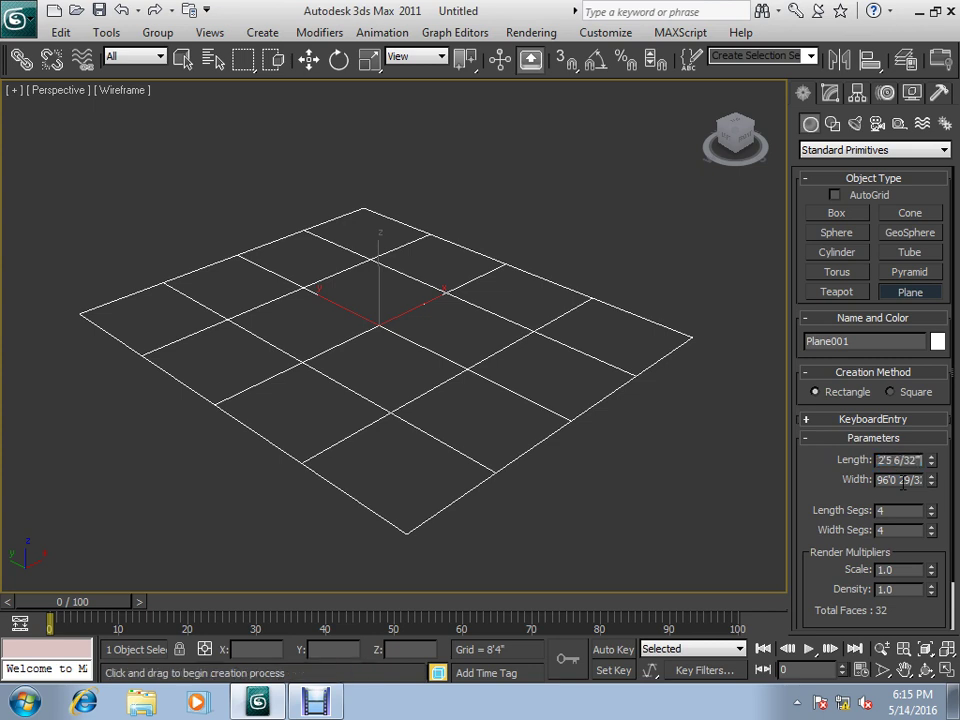
{"action": "left_click", "coordinate": [903, 481]}
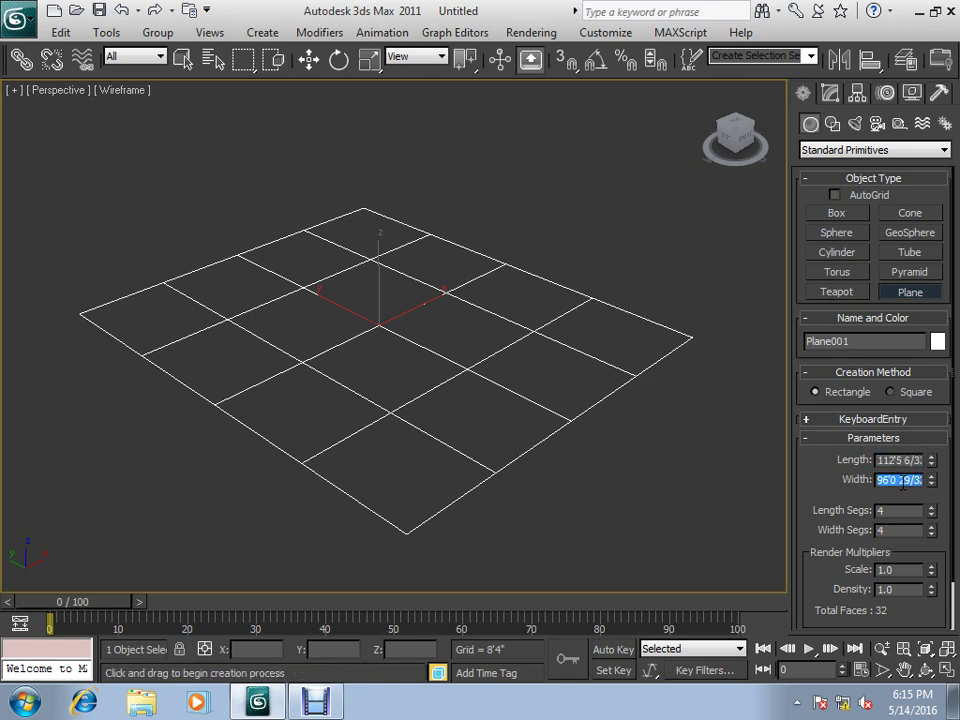
{"action": "key", "text": "Tab"}
{"action": "key", "text": "Tab"}
{"action": "key", "text": "w"}
{"action": "key", "text": "Delete"}
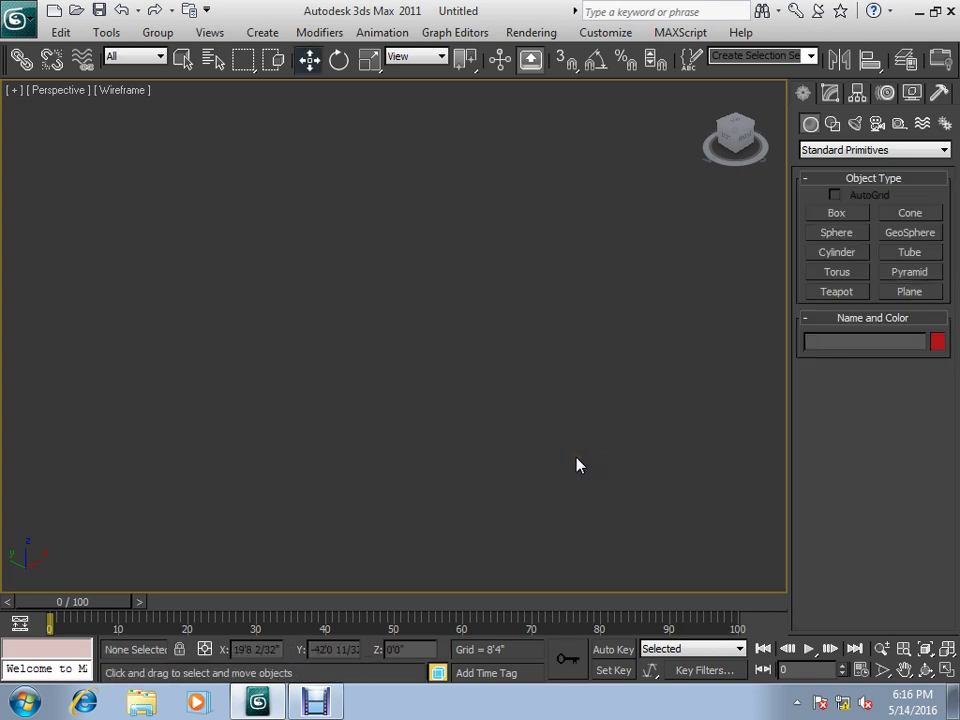
Draw a square plane in the Top view.
{"action": "left_click", "coordinate": [733, 128]}
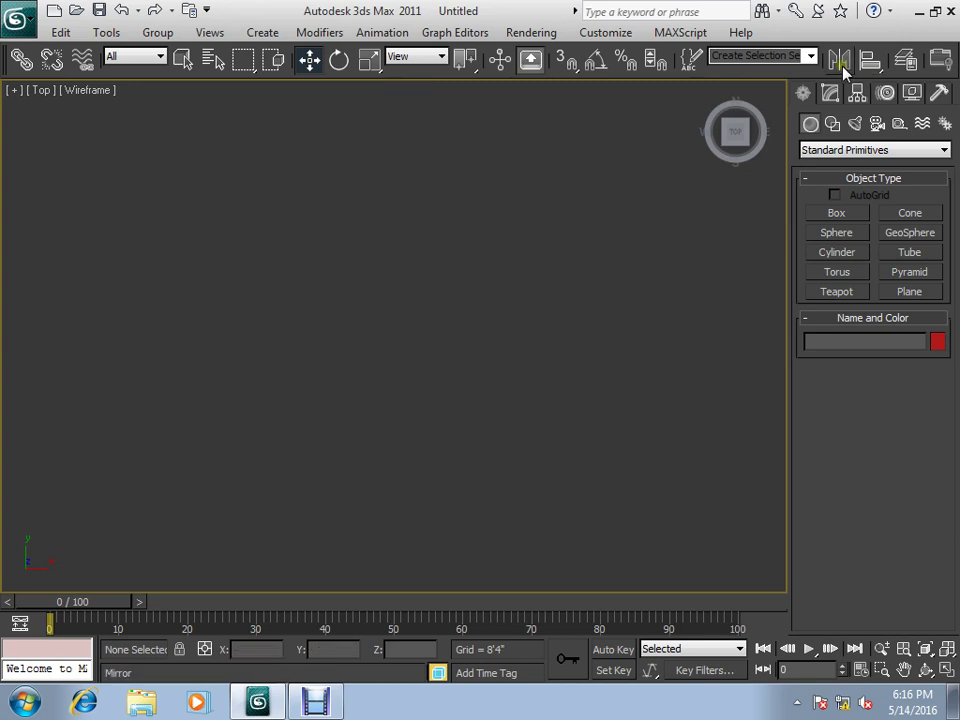
{"action": "left_click_drag", "start_coordinate": [810, 58], "coordinate": [555, 62]}
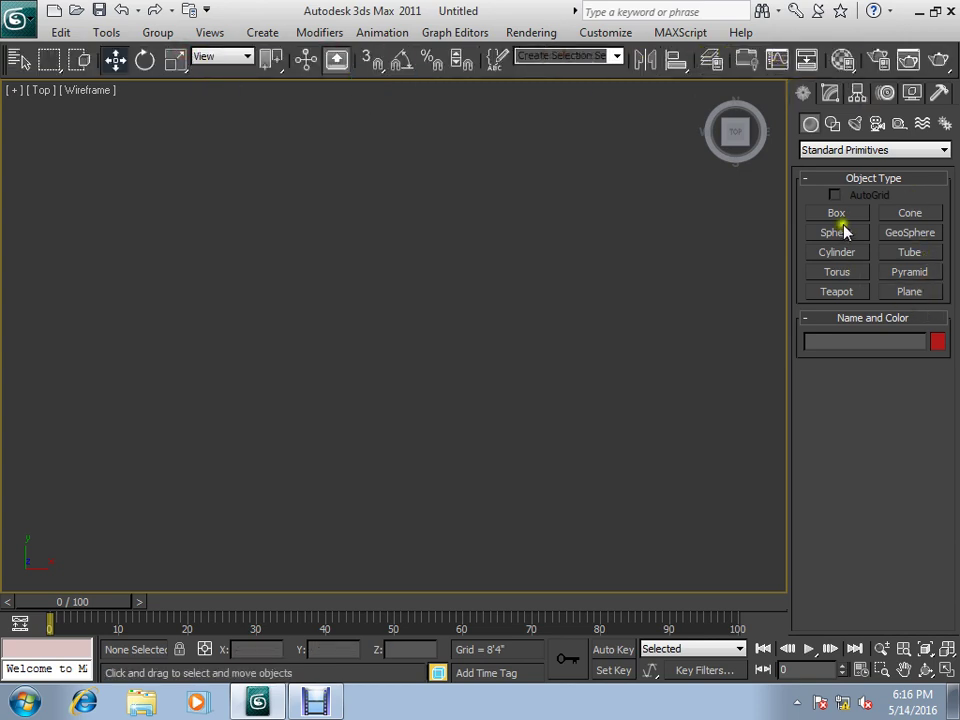
{"action": "left_click", "coordinate": [910, 292]}
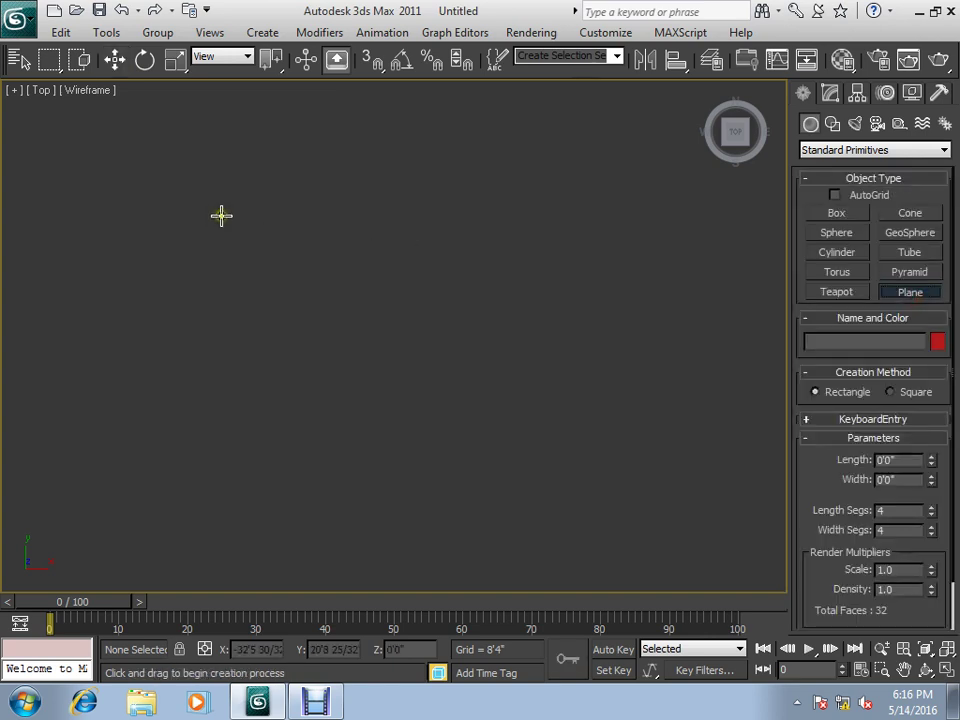
{"action": "left_click_drag", "start_coordinate": [222, 216], "coordinate": [541, 529]}
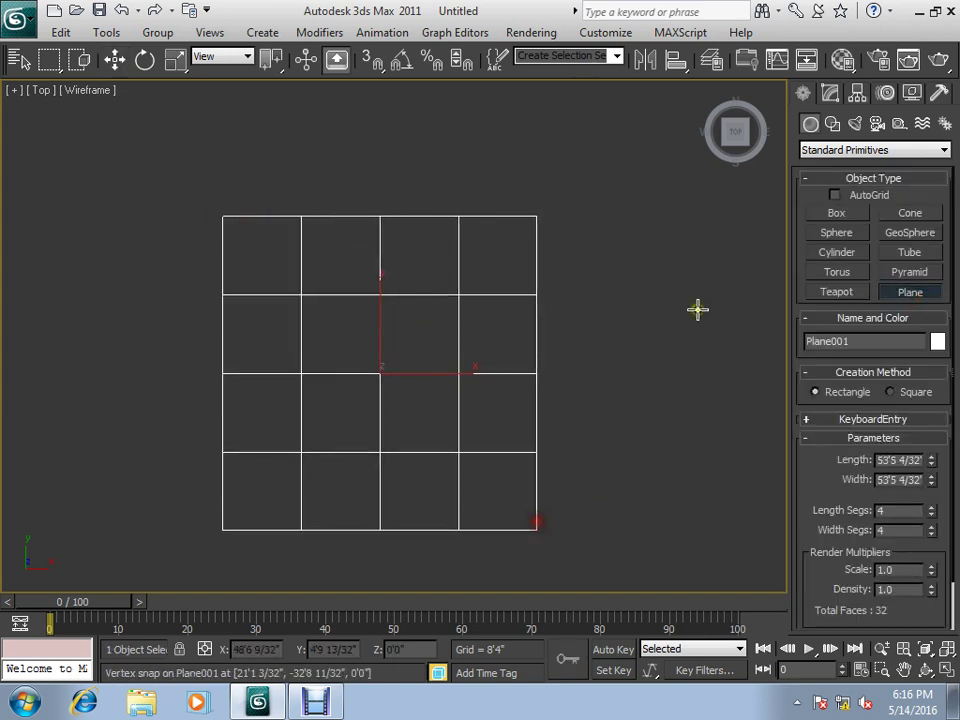
{"action": "key", "text": "w"}
Set the plane's length to 10'0" and width to 20'0".
{"action": "left_click", "coordinate": [829, 93]}
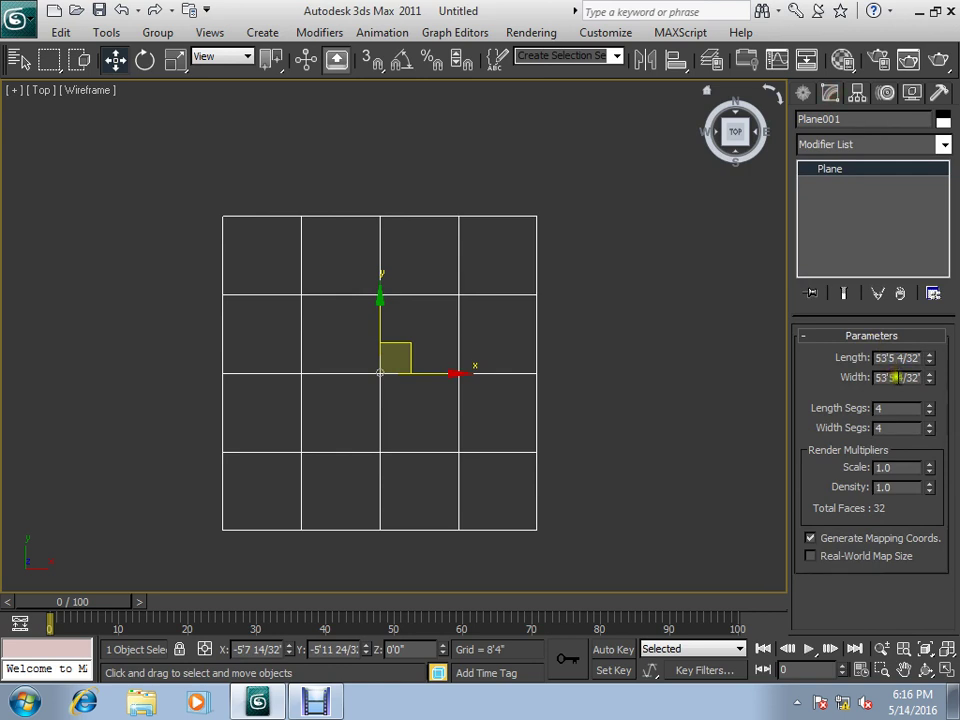
{"action": "double_click", "coordinate": [897, 357]}
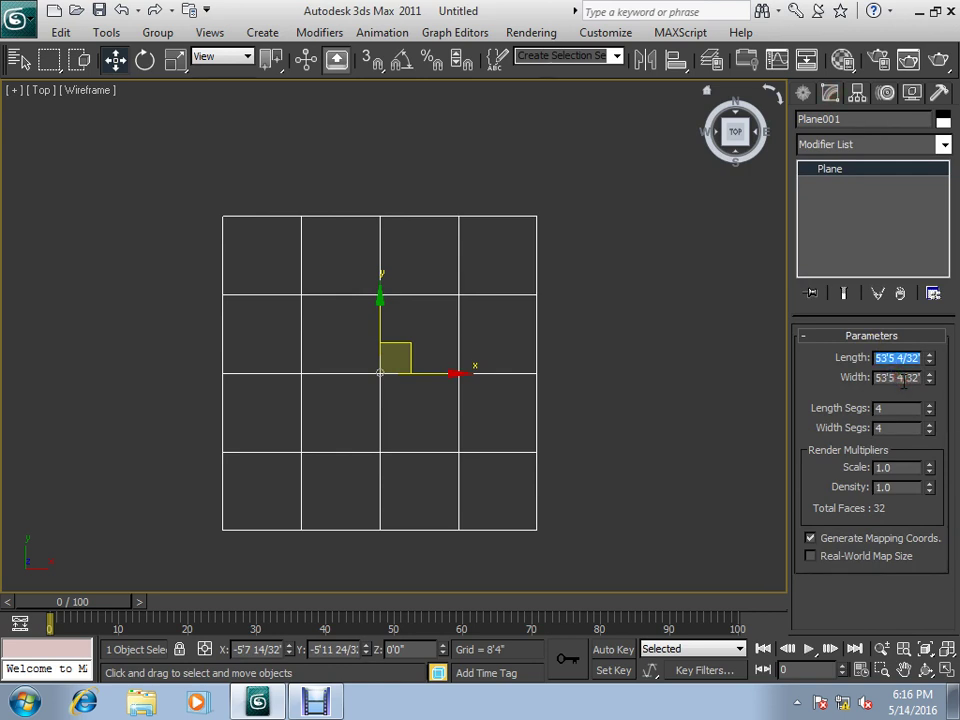
{"action": "key", "text": "Tab"}
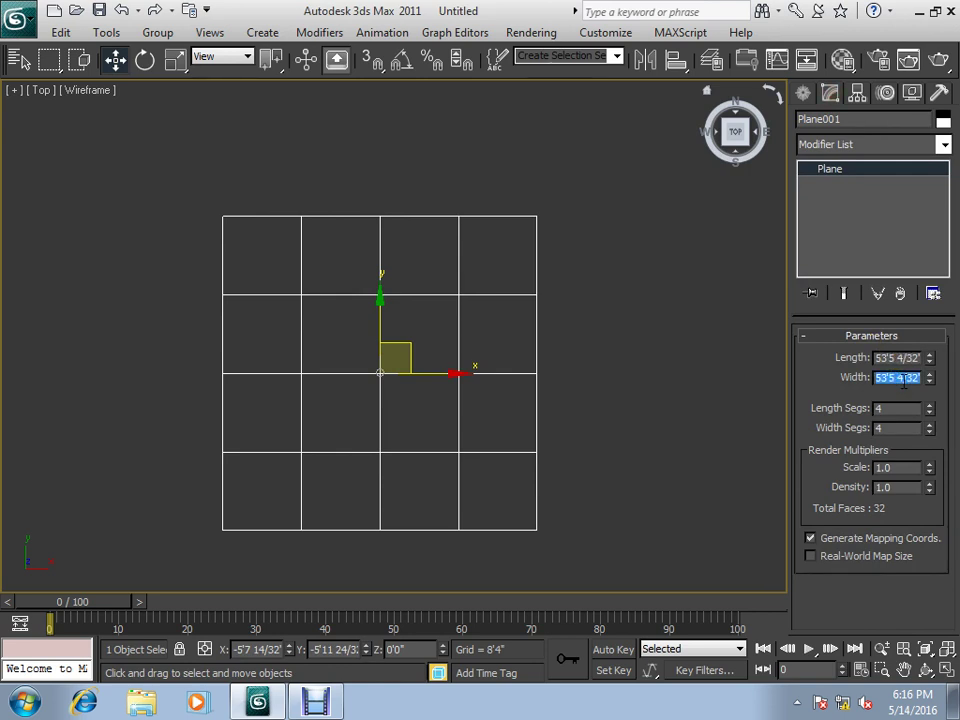
{"action": "key", "text": "shift+Tab"}
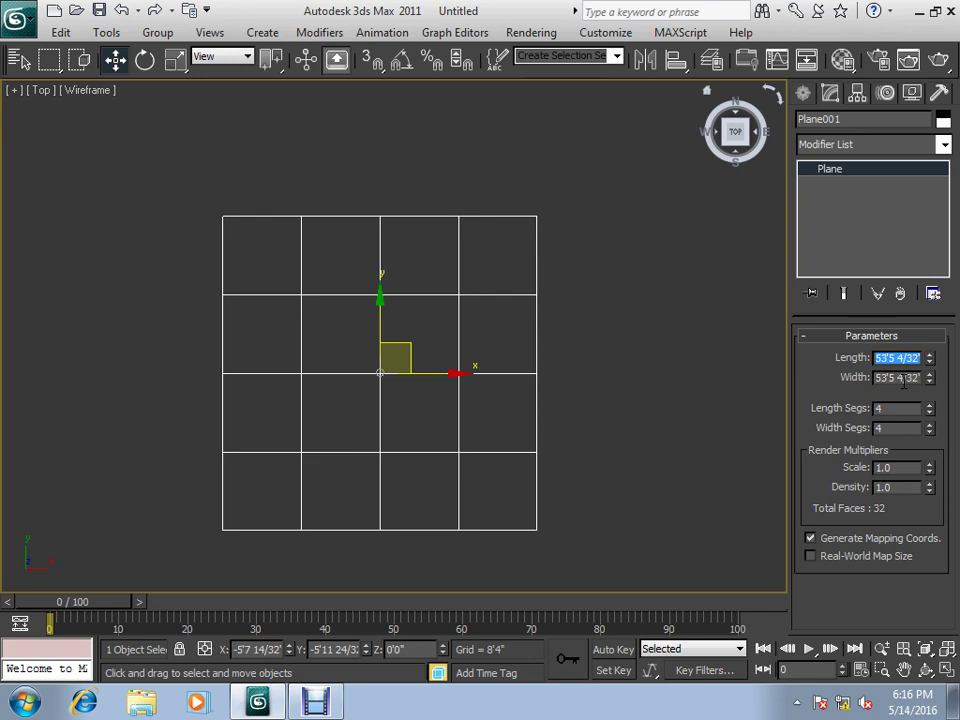
{"action": "type", "text": "10"}
{"action": "key", "text": "Tab"}
{"action": "type", "text": "2"}
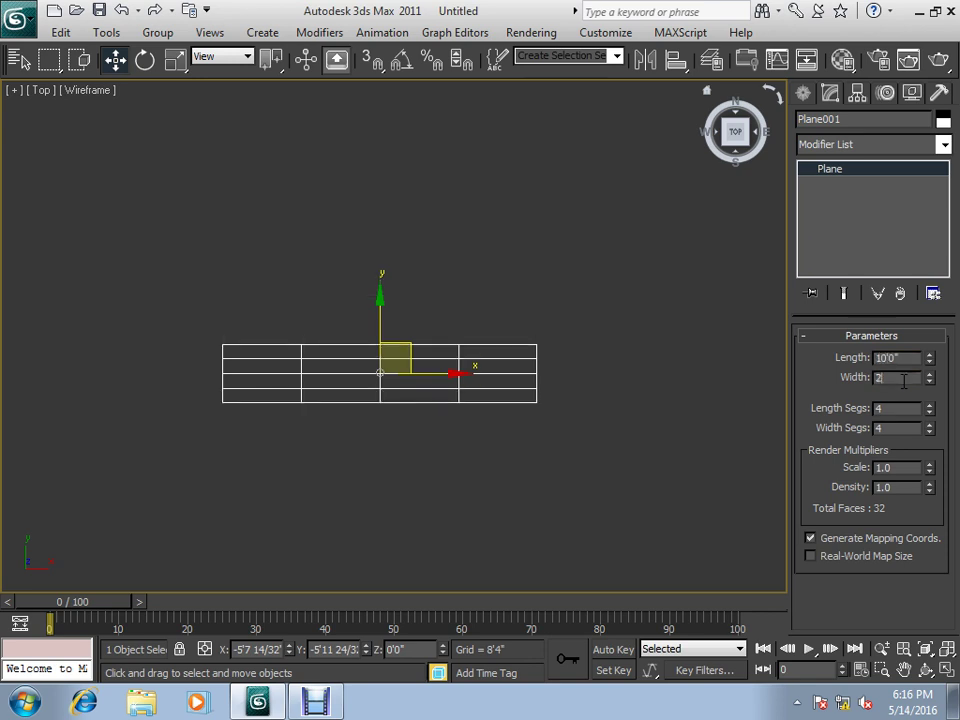
{"action": "type", "text": "0"}
{"action": "key", "text": "Return"}
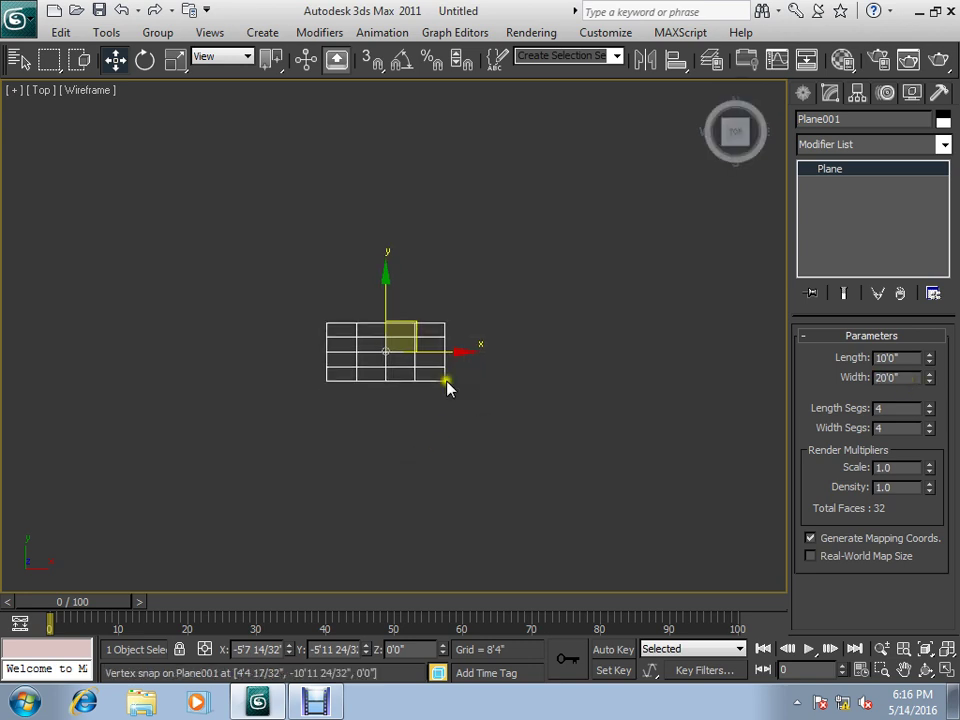
Reselect the plane's length field and clear it for a new value.
{"action": "scroll", "coordinate": [388, 353], "scroll_direction": "up", "scroll_amount": 2}
{"action": "scroll", "coordinate": [388, 353], "scroll_direction": "up", "scroll_amount": 3}
{"action": "scroll", "coordinate": [388, 343], "scroll_direction": "down", "scroll_amount": 1}
{"action": "scroll", "coordinate": [400, 342], "scroll_direction": "down", "scroll_amount": 1}
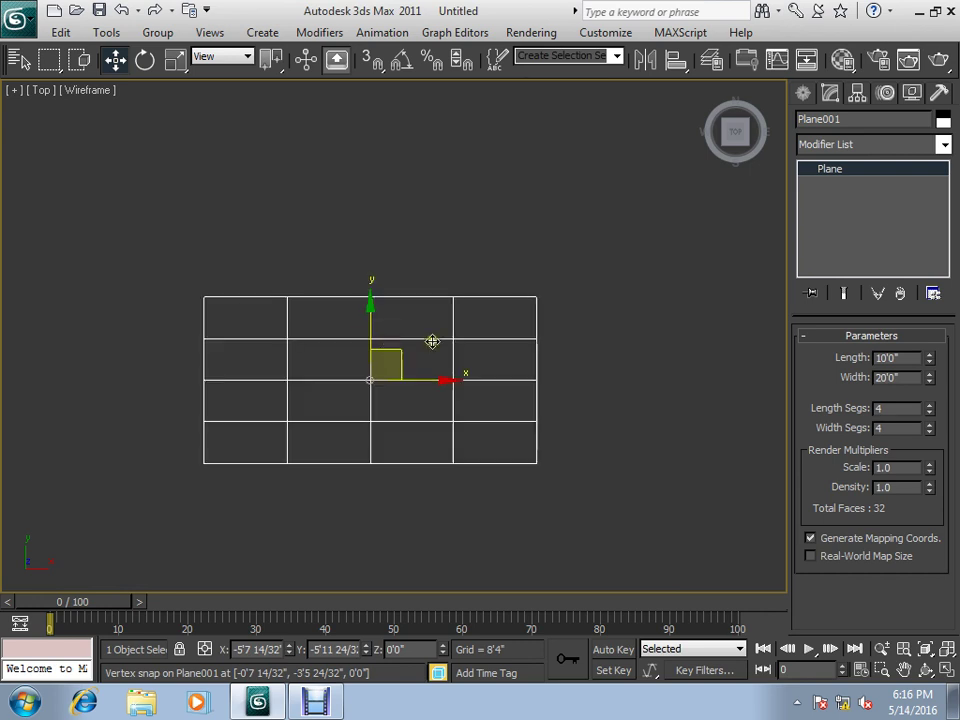
{"action": "double_click", "coordinate": [900, 377]}
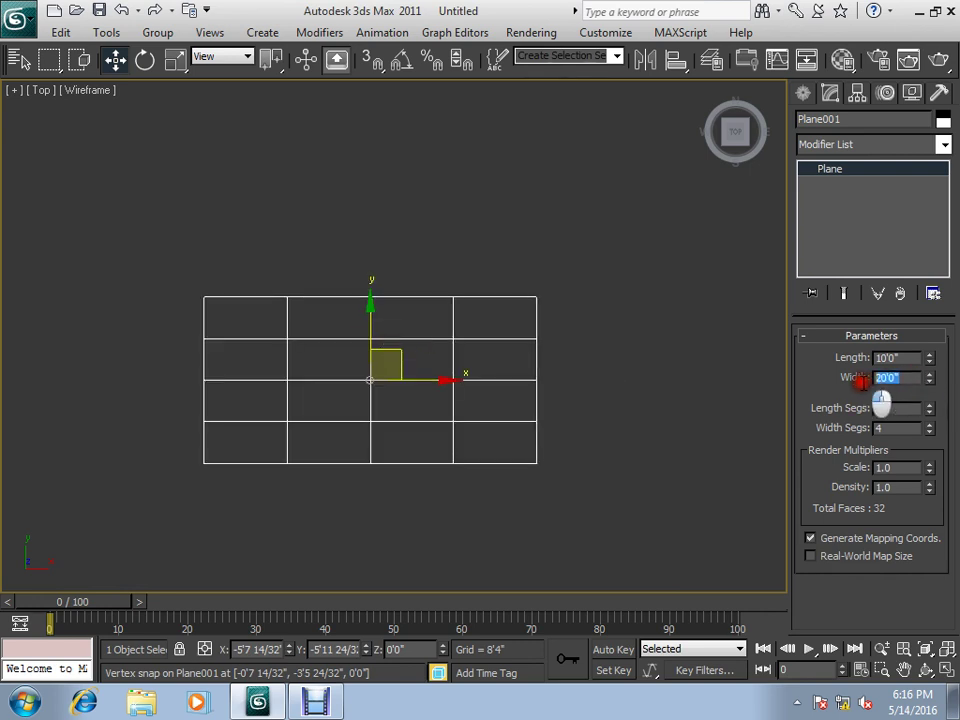
{"action": "double_click", "coordinate": [895, 358]}
{"action": "type", "text": "5"}
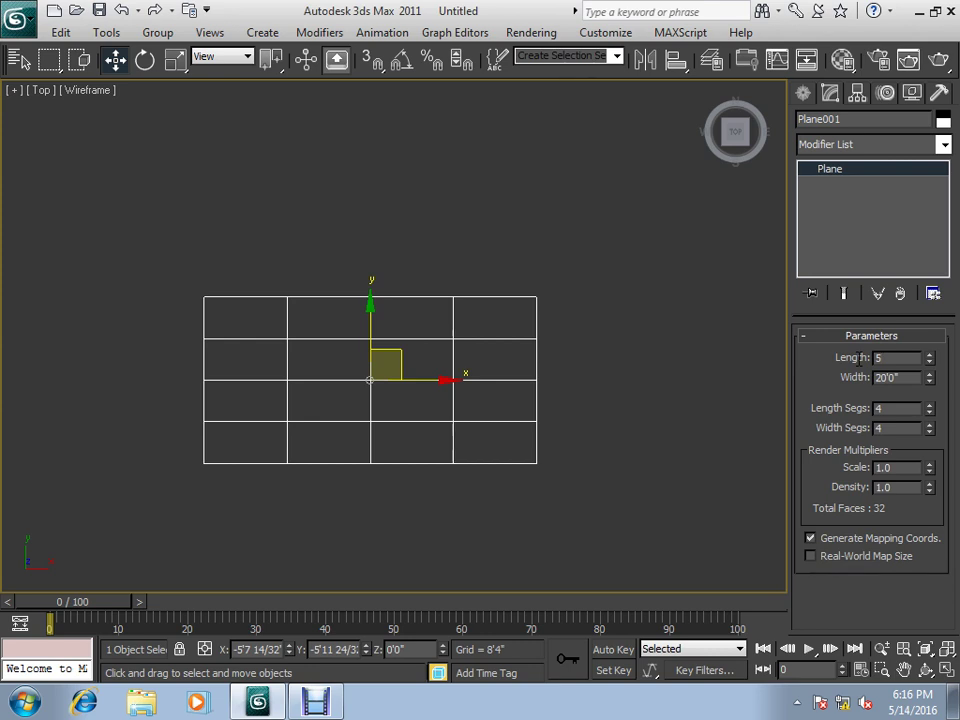
{"action": "key", "text": "BackSpace"}
Enter 8'0" as the plane's length, keeping the 20'0" width.
{"action": "type", "text": "8"}
{"action": "key", "text": "Return"}
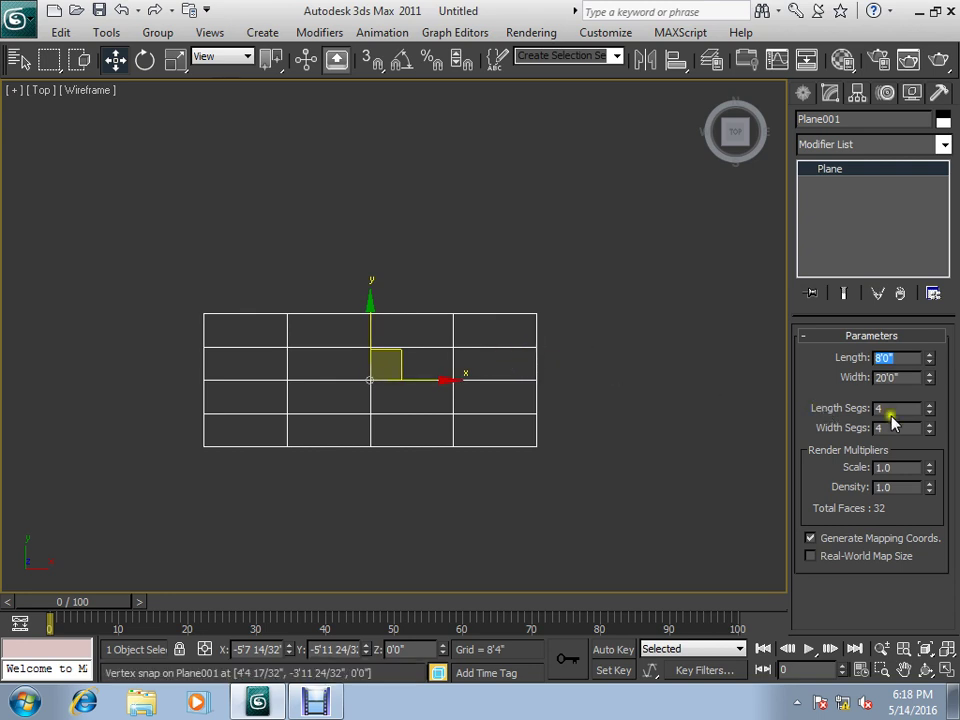
Set the plane's length and width segments to 80 each.
{"action": "left_click", "coordinate": [831, 408]}
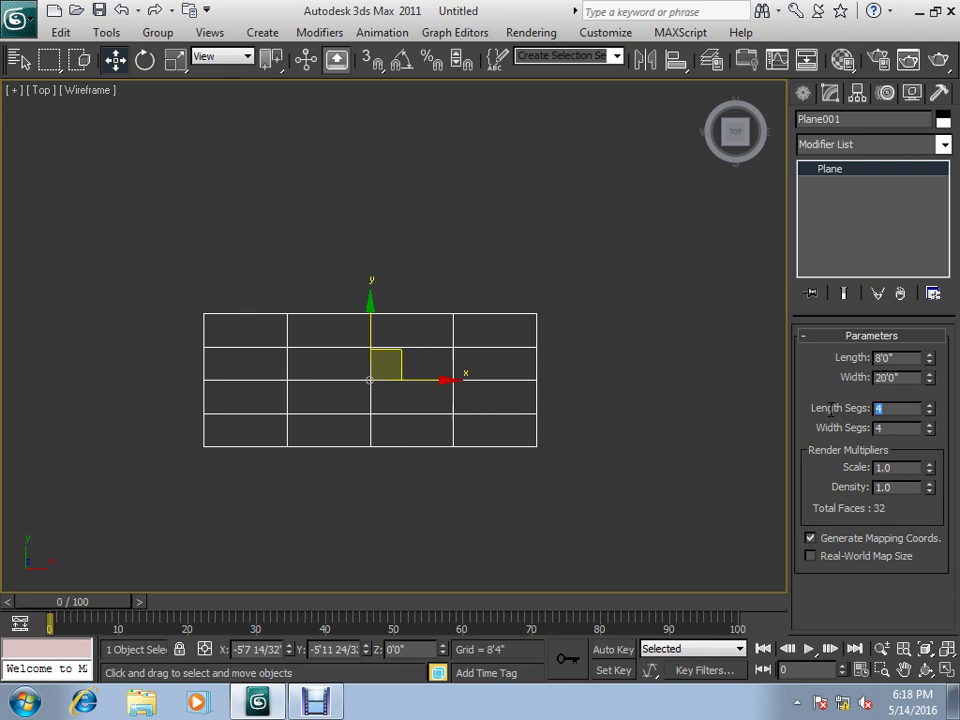
{"action": "type", "text": "80"}
{"action": "left_click", "coordinate": [880, 428]}
{"action": "type", "text": "80"}
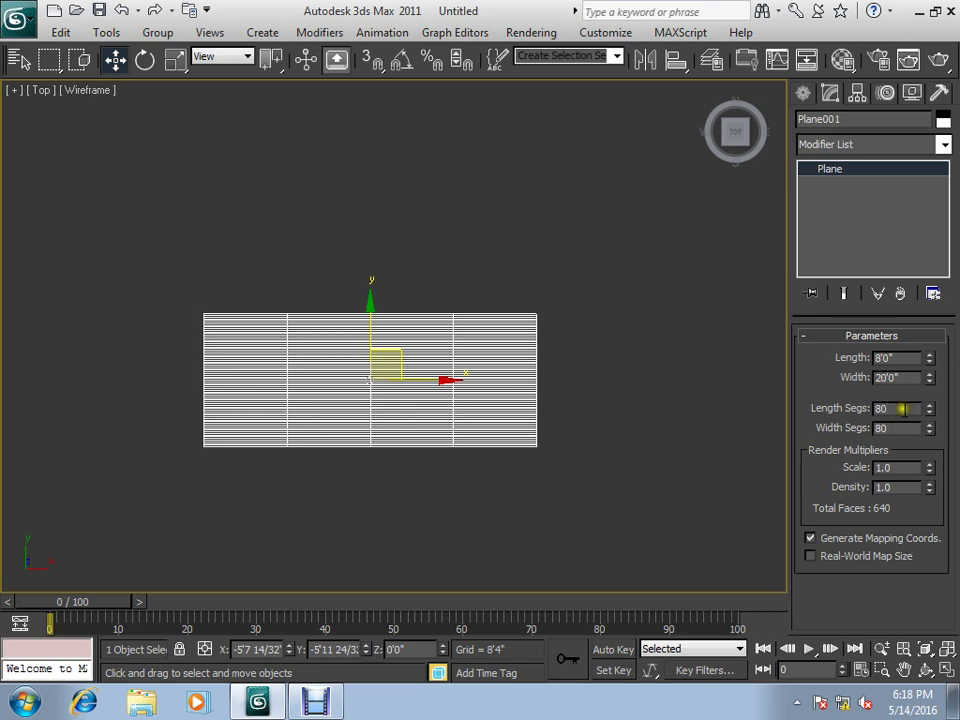
{"action": "left_click", "coordinate": [900, 408]}
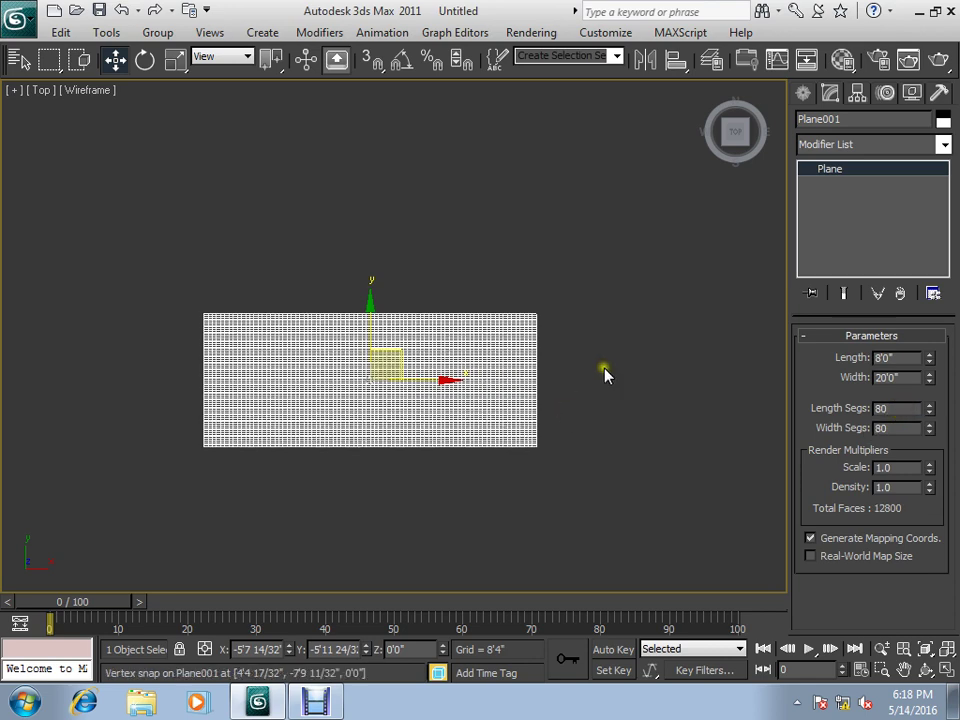
Reduce both segment counts to 50, giving 5000 faces.
{"action": "middle_click_drag", "start_coordinate": [604, 375], "coordinate": [649, 330]}
{"action": "scroll", "coordinate": [490, 364], "scroll_direction": "up", "scroll_amount": 2}
{"action": "scroll", "coordinate": [490, 364], "scroll_direction": "up", "scroll_amount": 2}
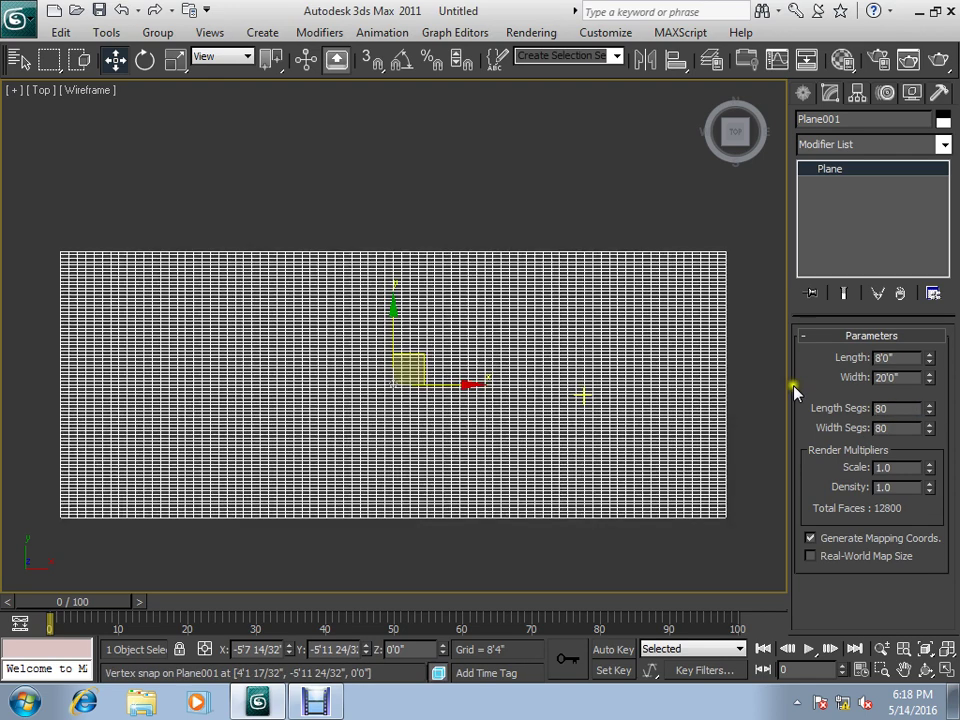
{"action": "double_click", "coordinate": [895, 408]}
{"action": "type", "text": "50"}
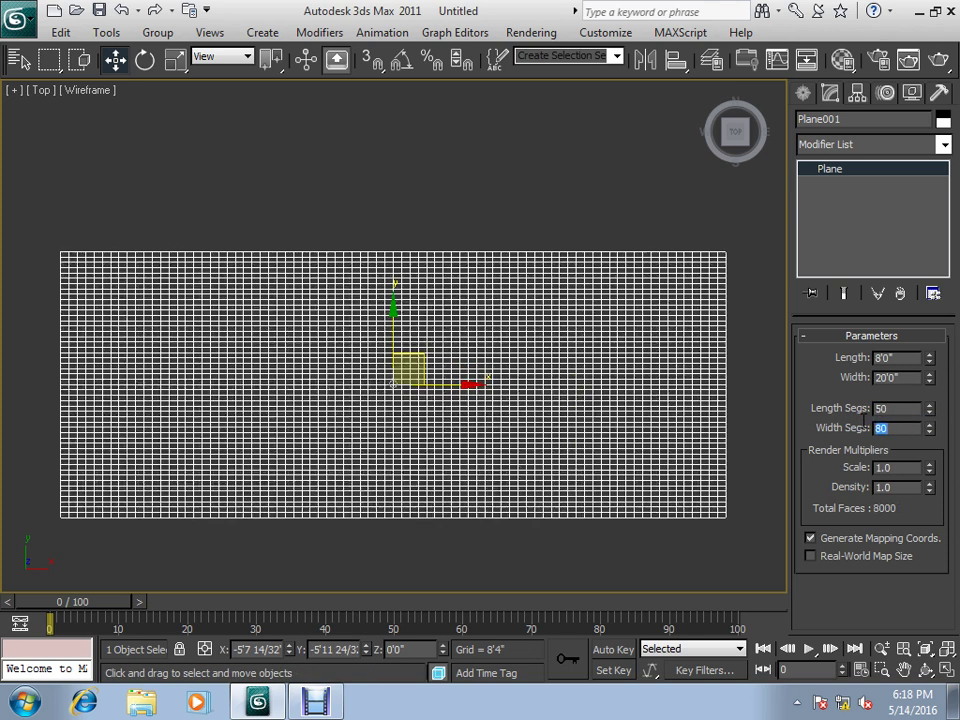
{"action": "key", "text": "shift+Tab"}
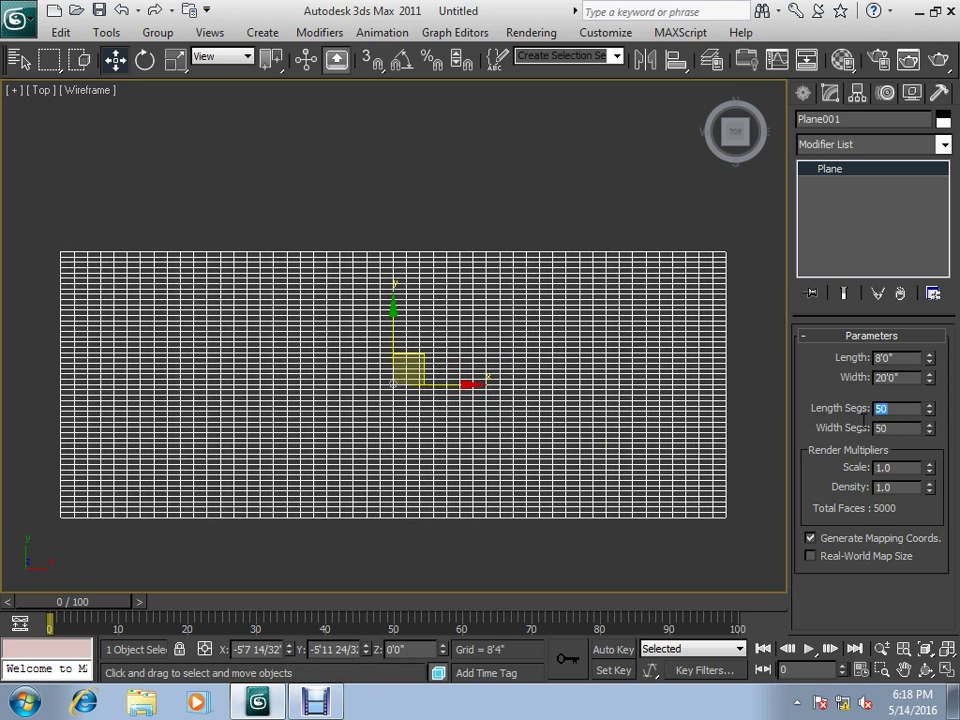
{"action": "left_click", "coordinate": [862, 145]}
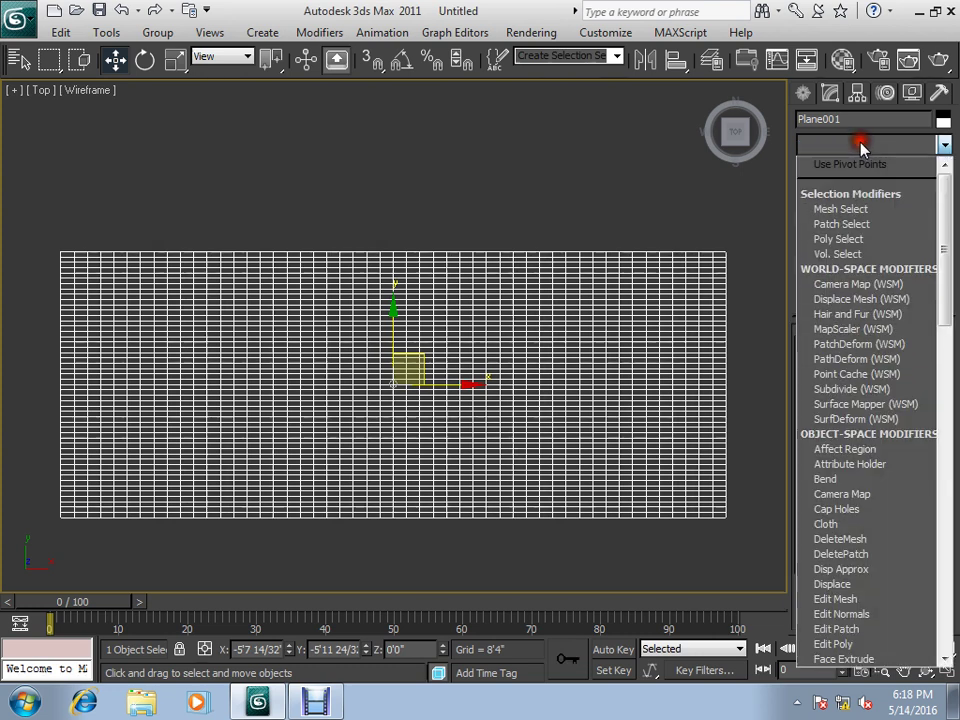
Apply a Noise modifier to Plane001 and orbit to an angled corner view.
{"action": "key", "text": "n"}
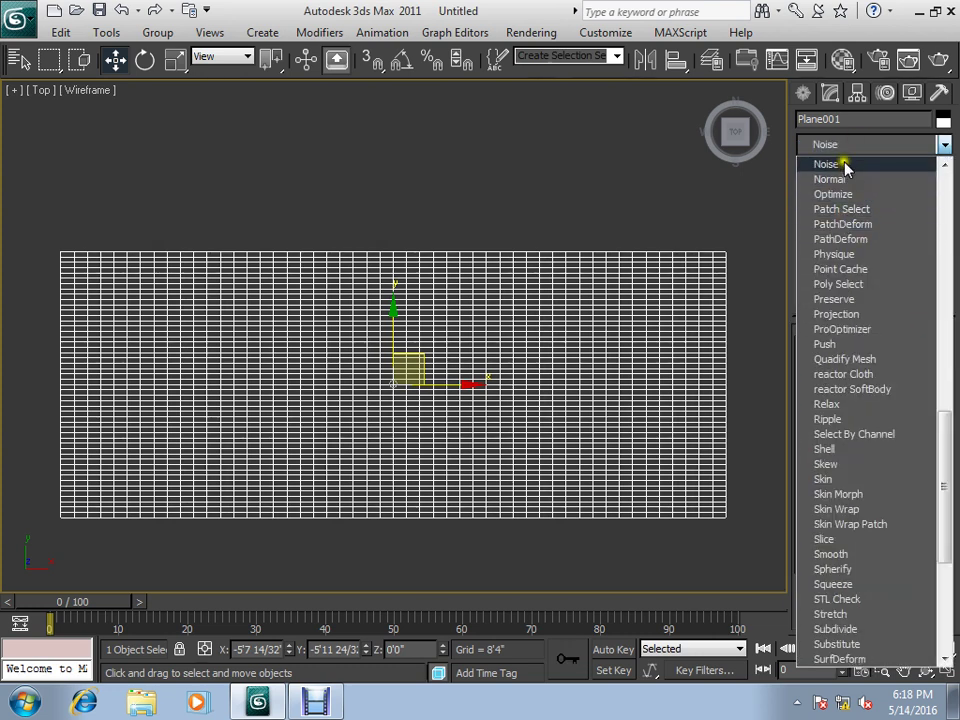
{"action": "left_click", "coordinate": [845, 165]}
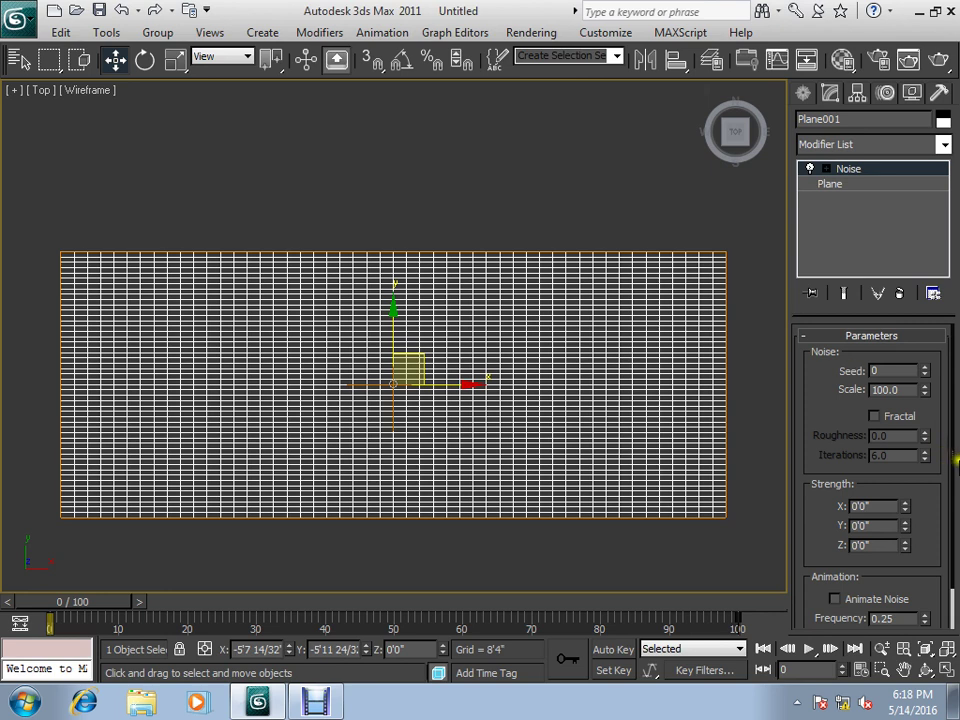
{"action": "mouse_move", "coordinate": [736, 132]}
{"action": "left_click_drag", "start_coordinate": [750, 148], "coordinate": [745, 204]}
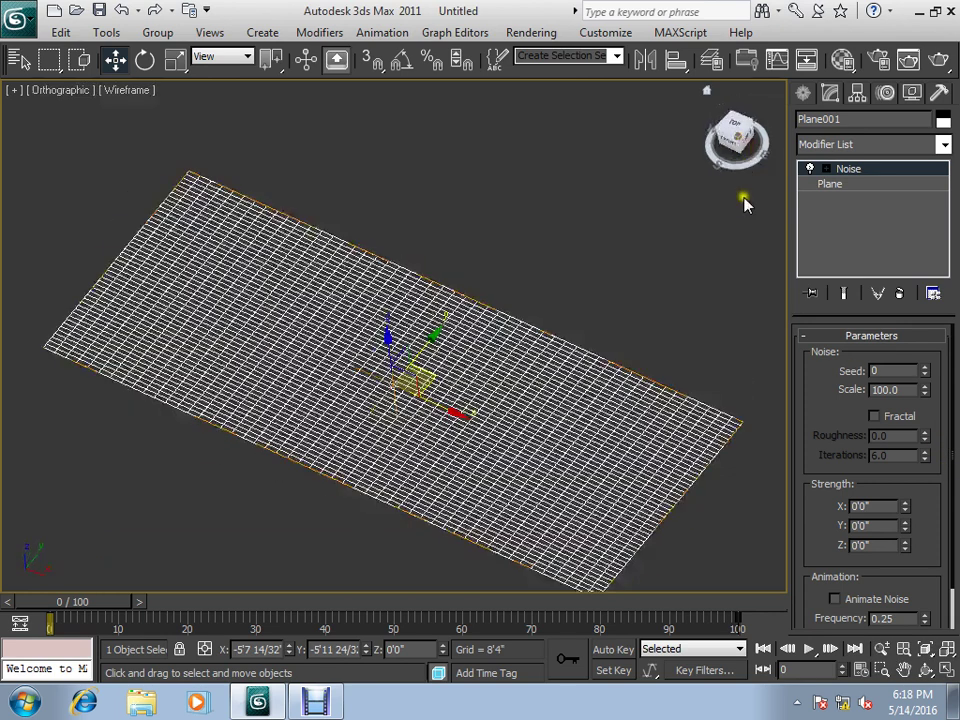
{"action": "left_click_drag", "start_coordinate": [727, 252], "coordinate": [808, 404]}
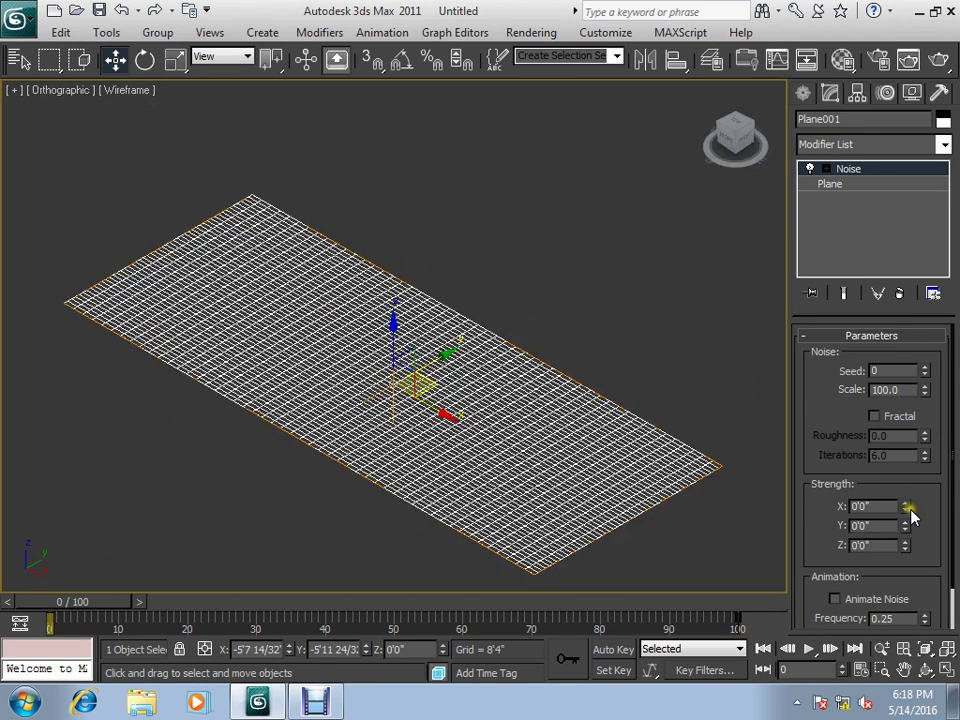
Give the Noise a Z strength of 0'5 25/32" and scale 10.0, shown shaded.
{"action": "left_click_drag", "start_coordinate": [907, 547], "coordinate": [912, 712]}
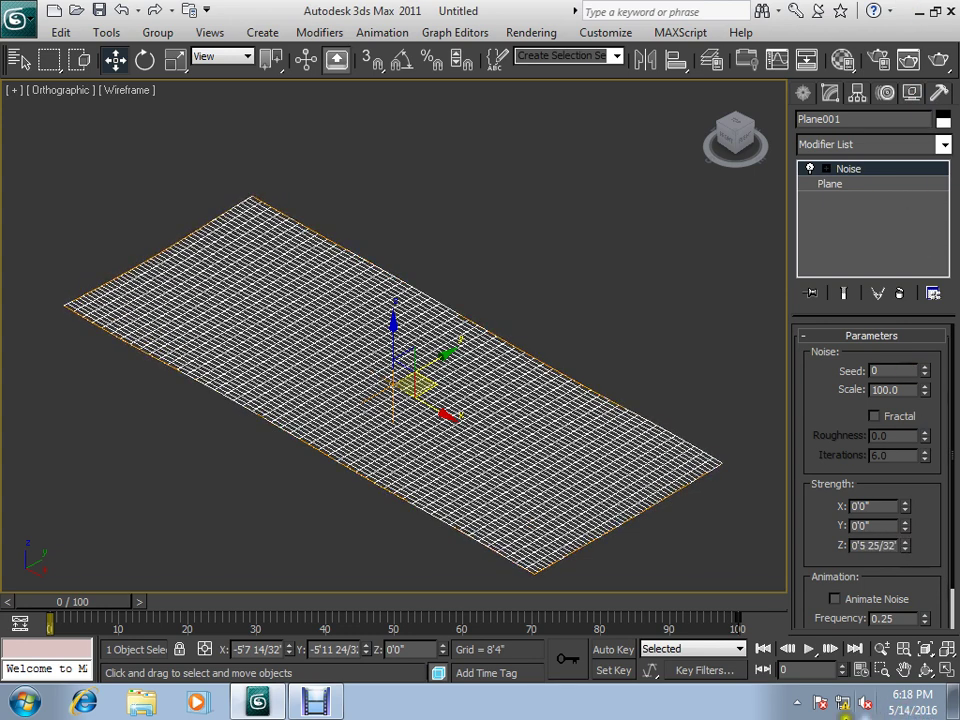
{"action": "key", "text": "F3"}
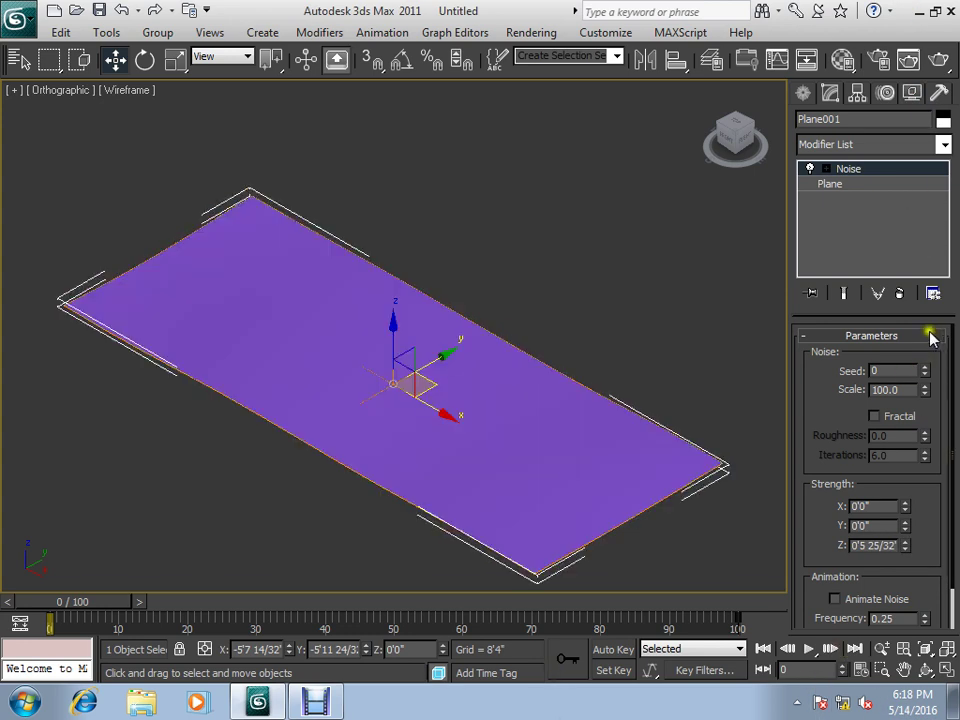
{"action": "left_click_drag", "start_coordinate": [926, 394], "coordinate": [941, 468]}
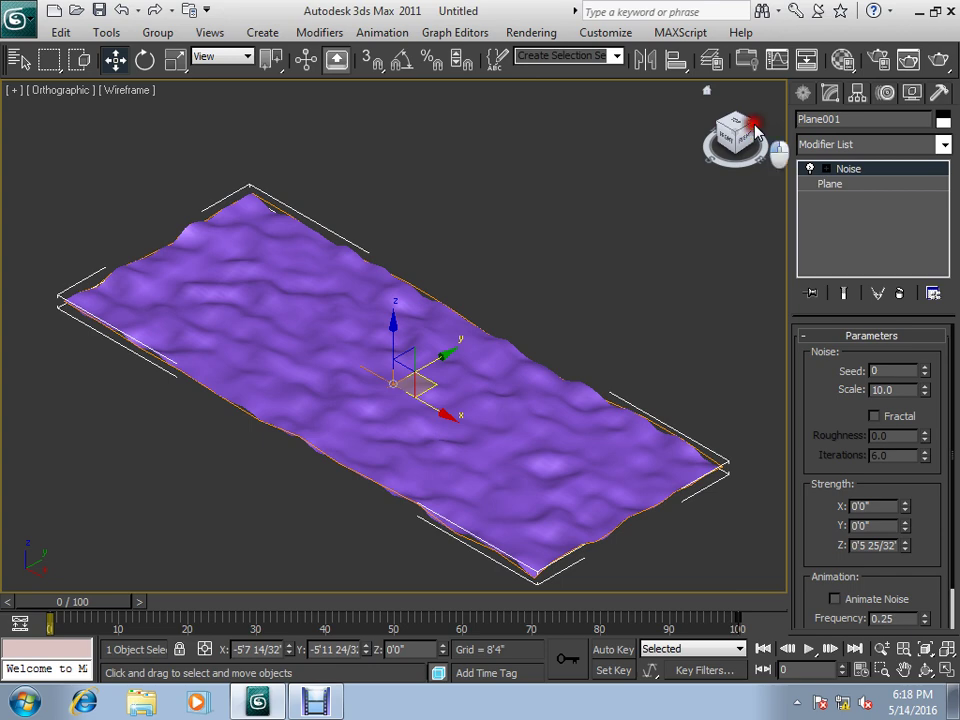
{"action": "mouse_move", "coordinate": [757, 130]}
{"action": "left_mouse_down"}
{"action": "mouse_move", "coordinate": [664, 354]}
{"action": "mouse_move", "coordinate": [638, 364]}
{"action": "left_mouse_up"}
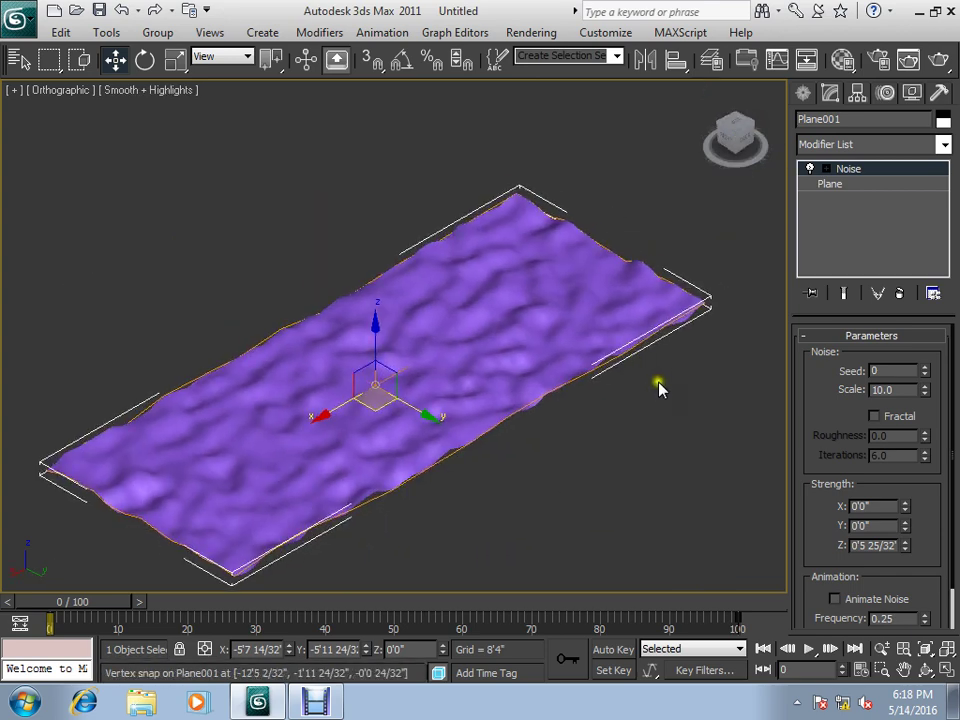
Scale the Noise gizmo down along X and Y to stretch ripples into long folds.
{"action": "left_click", "coordinate": [823, 169]}
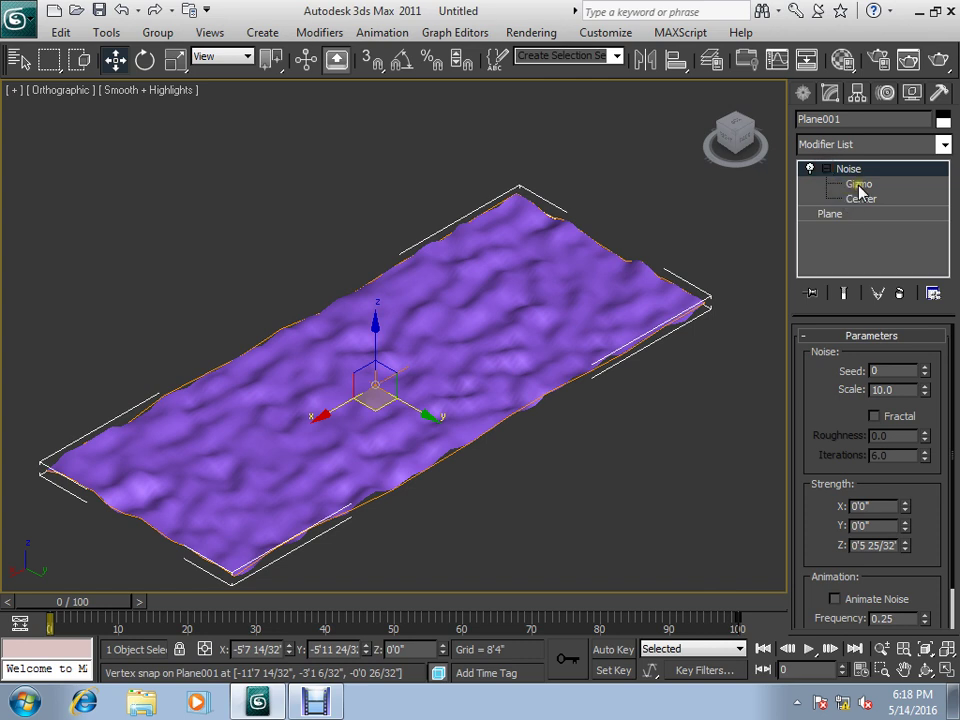
{"action": "left_click", "coordinate": [858, 187]}
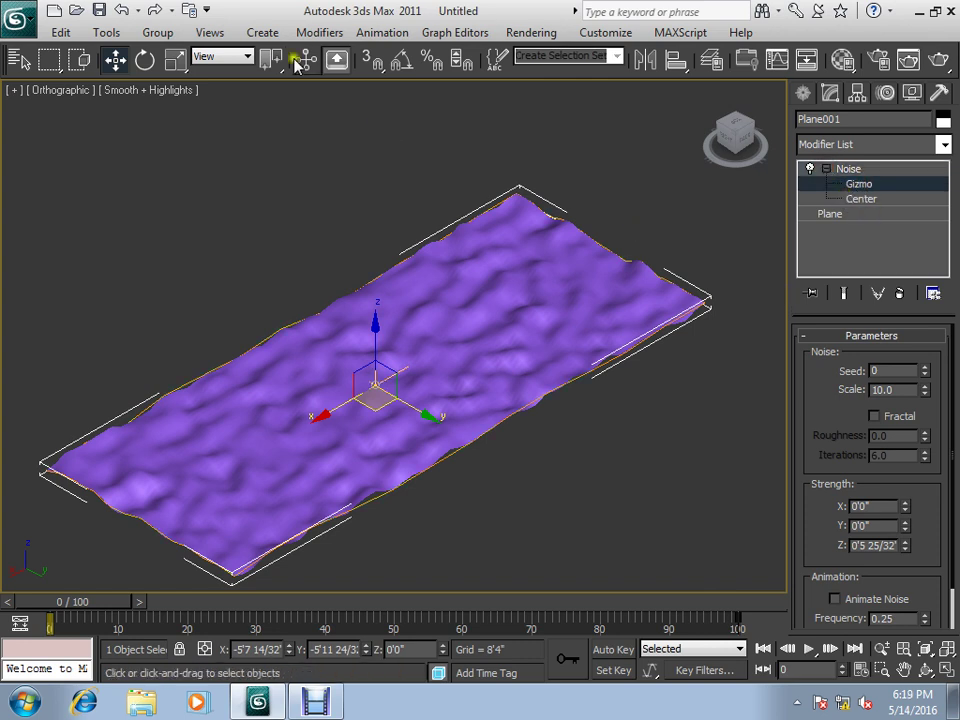
{"action": "left_click", "coordinate": [176, 61]}
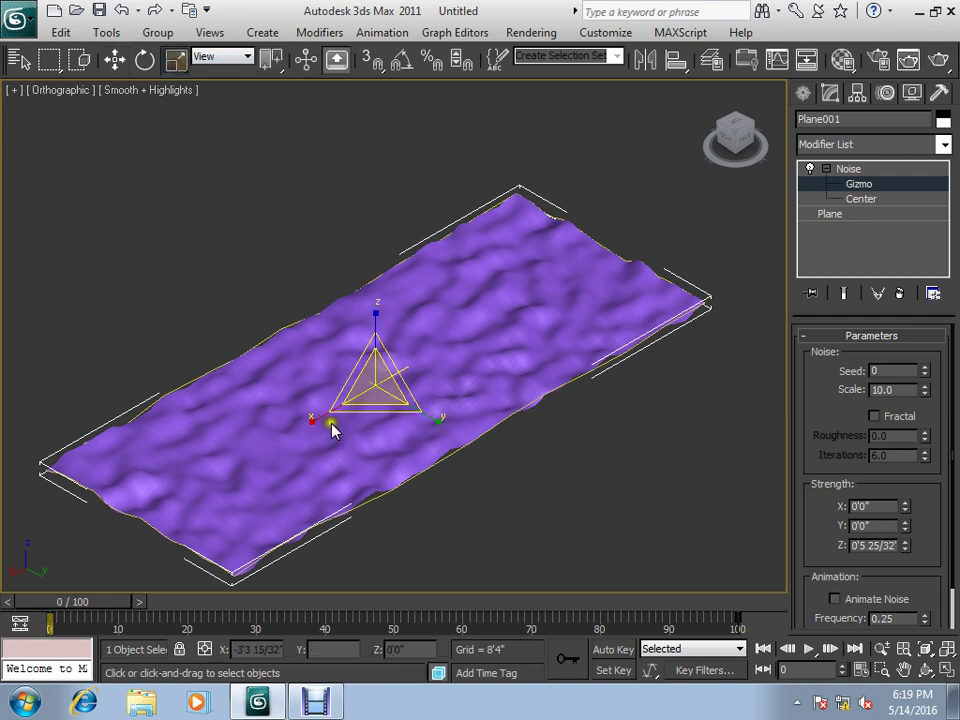
{"action": "left_click", "coordinate": [862, 190]}
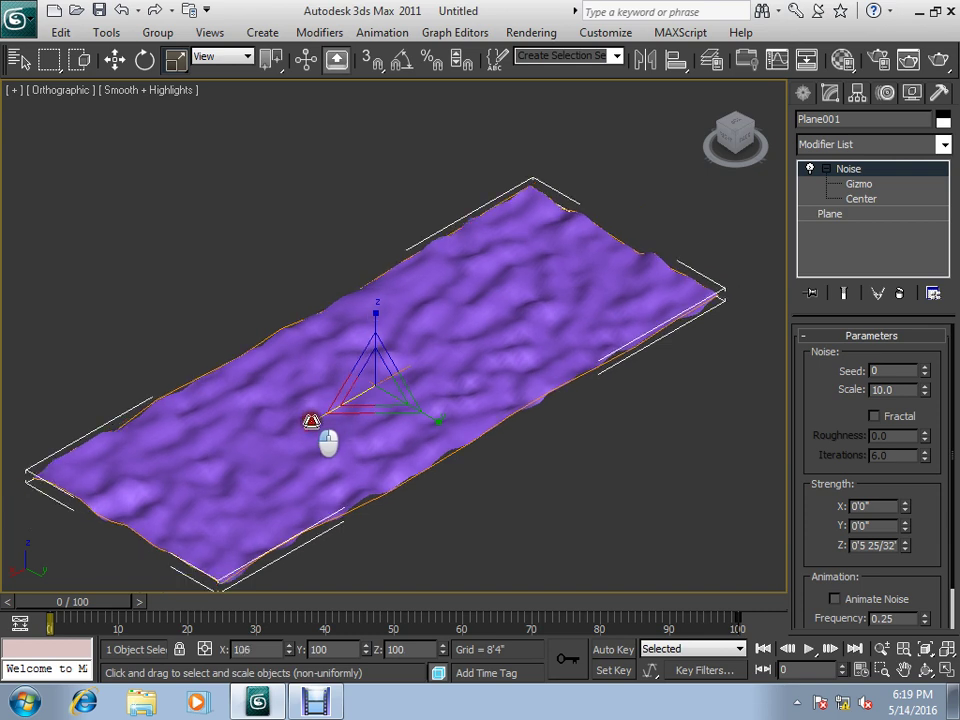
{"action": "left_click_drag", "start_coordinate": [314, 420], "coordinate": [332, 443]}
{"action": "left_click", "coordinate": [862, 184]}
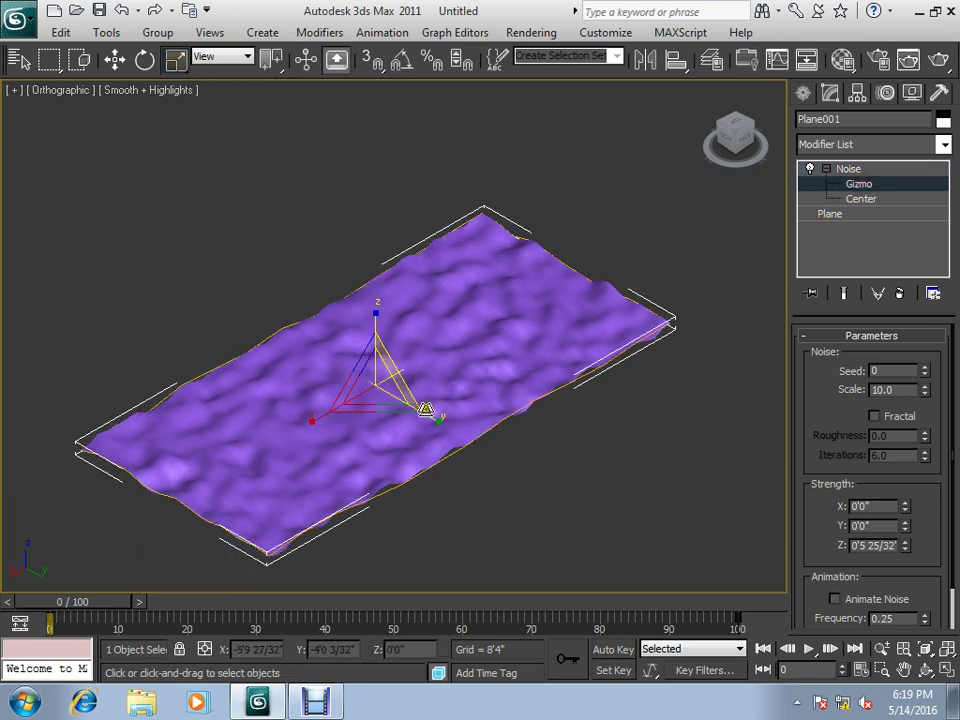
{"action": "mouse_move", "coordinate": [309, 421]}
{"action": "left_mouse_down"}
{"action": "mouse_move", "coordinate": [340, 403]}
{"action": "mouse_move", "coordinate": [176, 489]}
{"action": "left_mouse_up"}
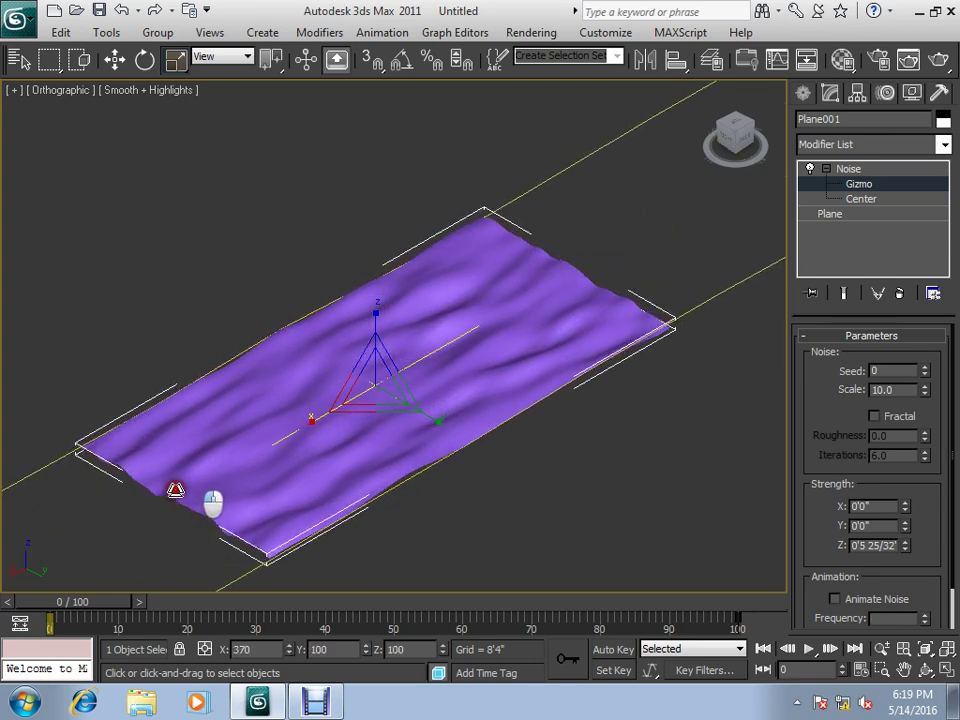
{"action": "mouse_move", "coordinate": [440, 419]}
{"action": "left_mouse_down"}
{"action": "mouse_move", "coordinate": [339, 369]}
{"action": "mouse_move", "coordinate": [296, 334]}
{"action": "mouse_move", "coordinate": [360, 390]}
{"action": "left_mouse_up"}
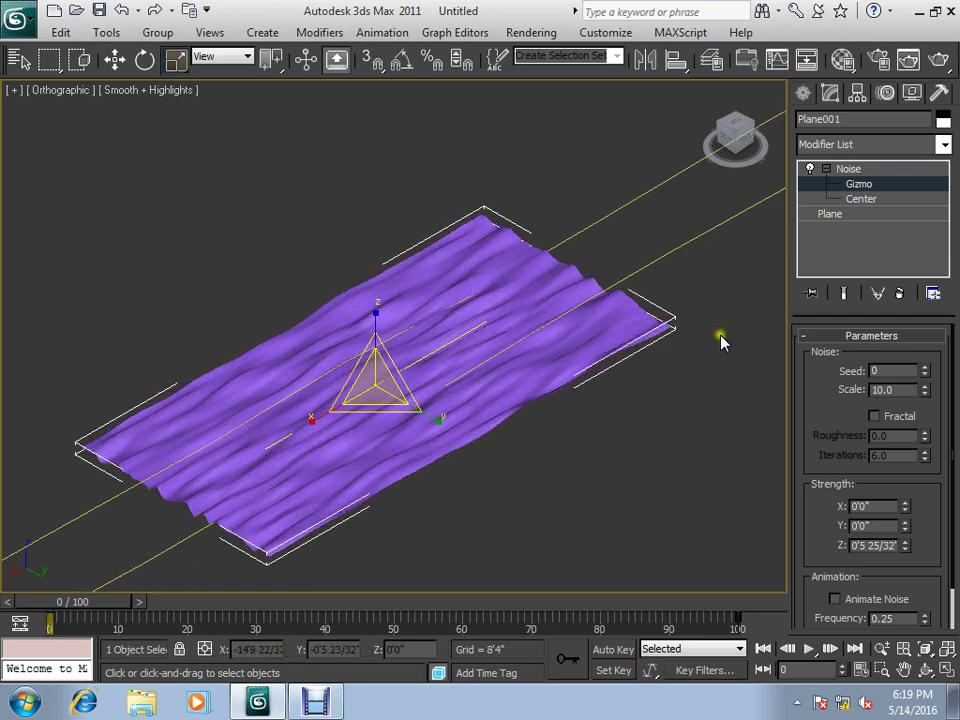
{"action": "left_click", "coordinate": [718, 300]}
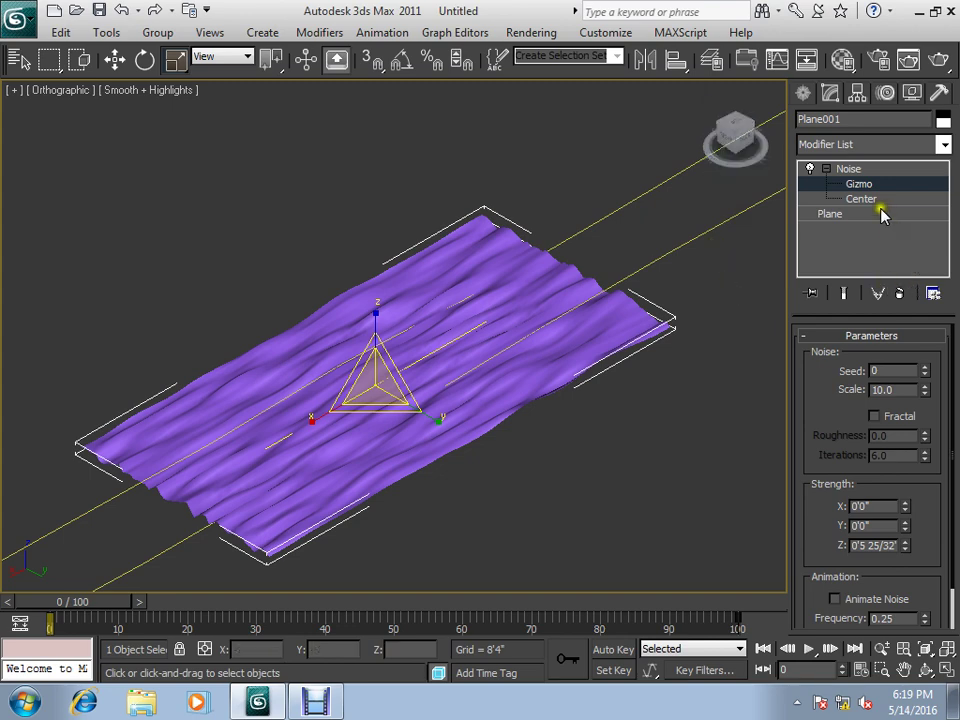
{"action": "left_click", "coordinate": [829, 213]}
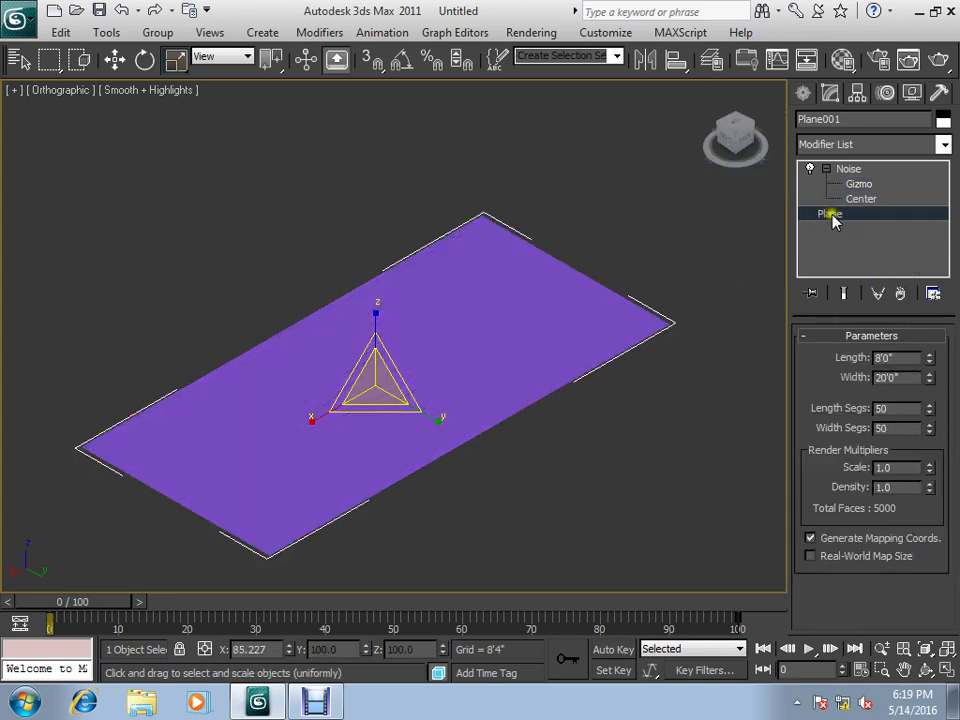
Return Plane001's stack to the Noise modifier level and deselect the plane.
{"action": "left_click", "coordinate": [857, 199]}
{"action": "left_click", "coordinate": [858, 186]}
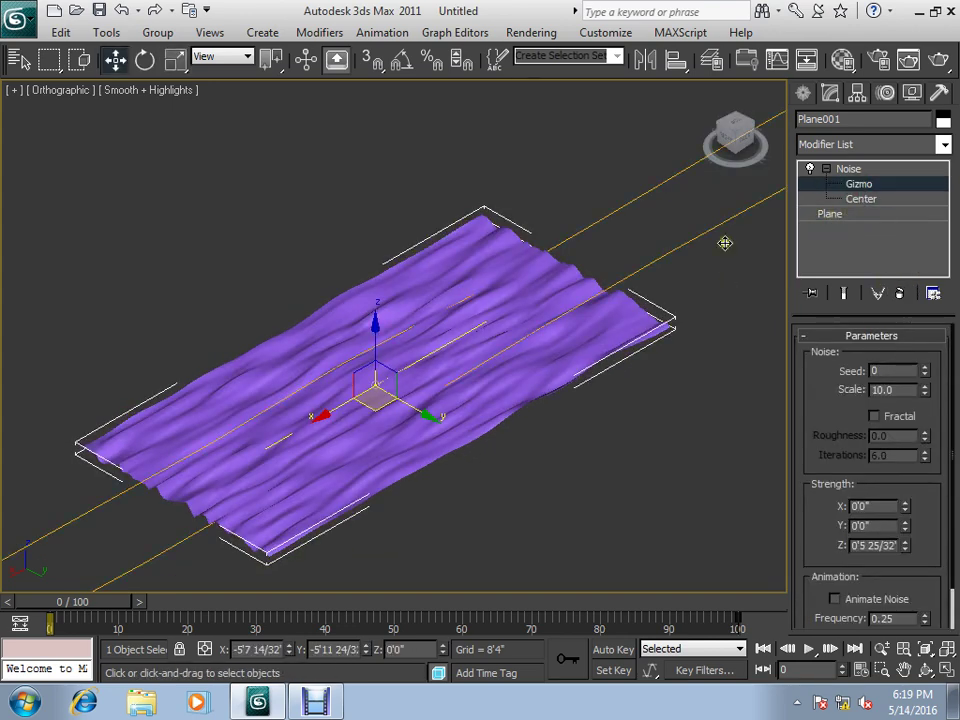
{"action": "left_click", "coordinate": [849, 170]}
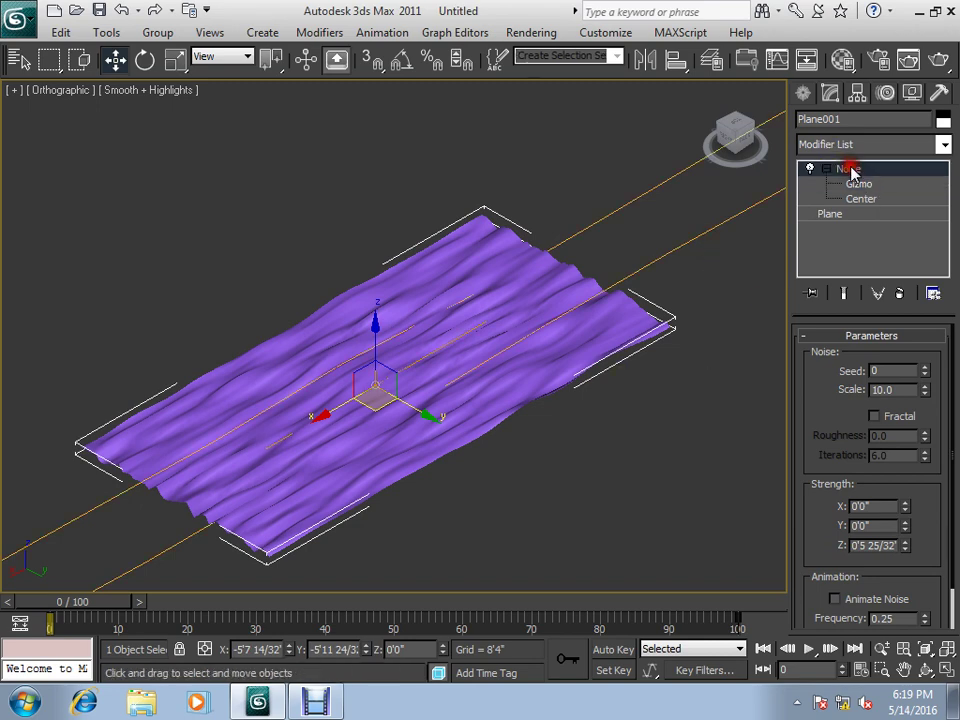
{"action": "left_click", "coordinate": [714, 429]}
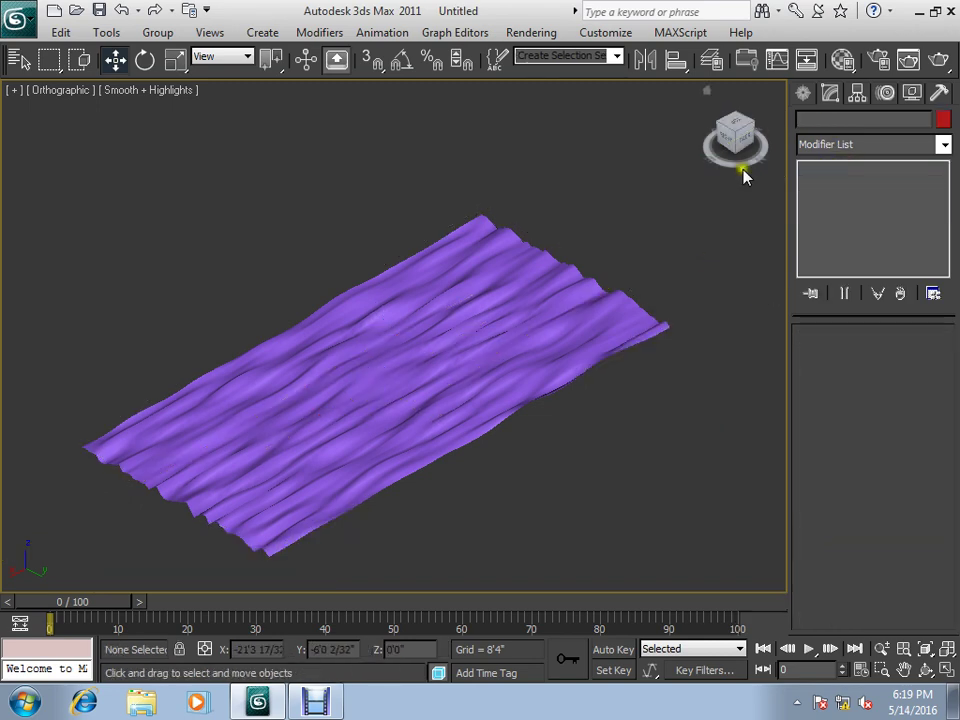
Switch to a 90°-rotated, zoomed-out top view and reselect the noise plane.
{"action": "left_click_drag", "start_coordinate": [740, 133], "coordinate": [735, 133]}
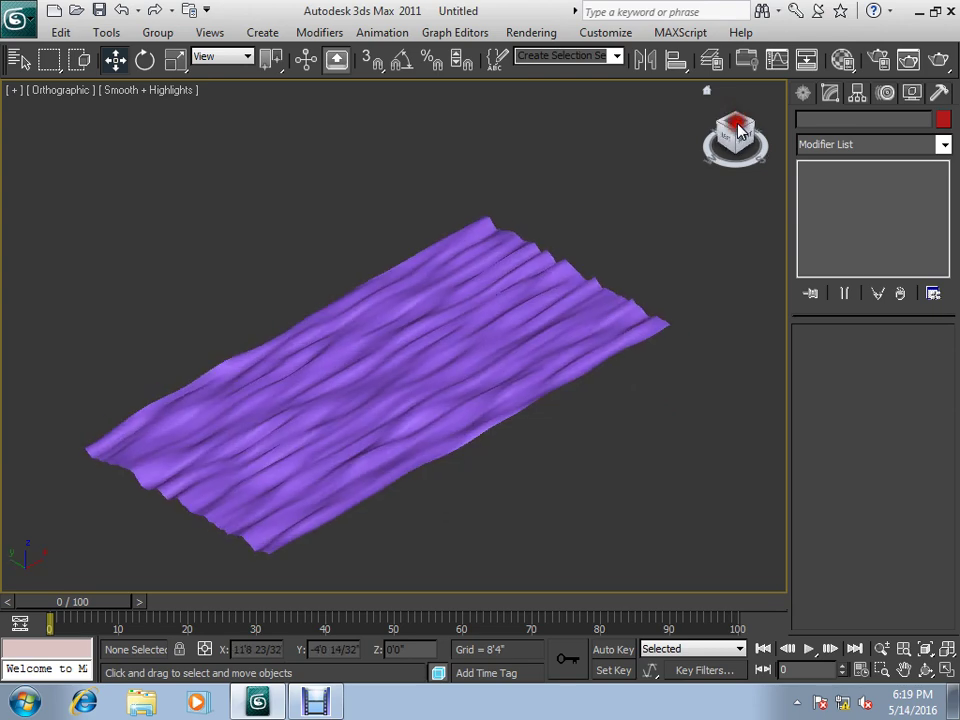
{"action": "left_click", "coordinate": [735, 126]}
{"action": "left_click", "coordinate": [770, 93]}
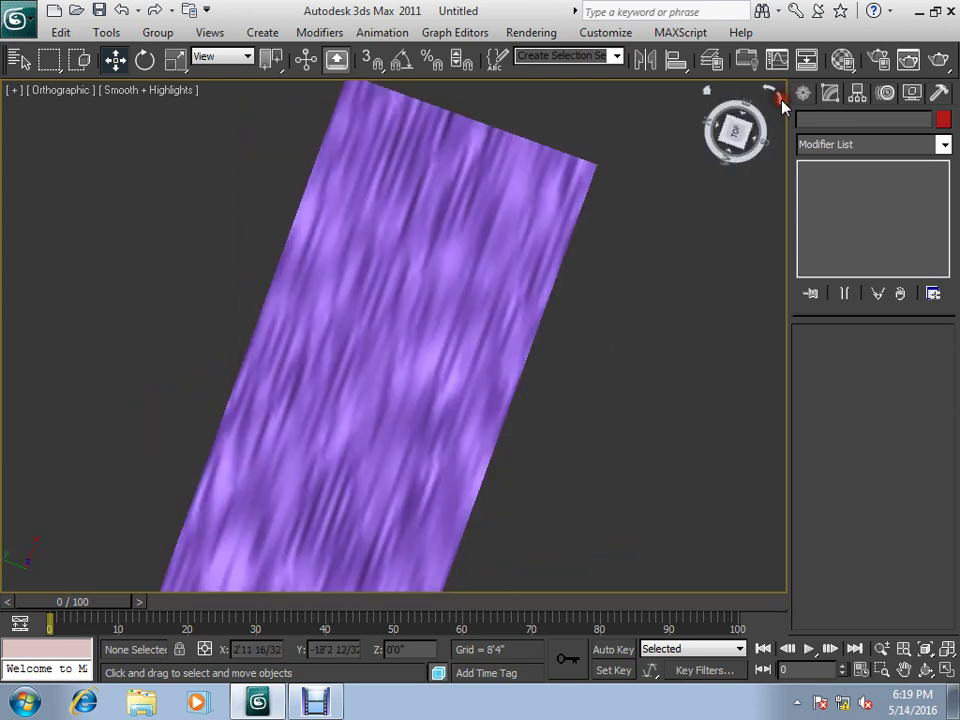
{"action": "scroll", "coordinate": [580, 342], "scroll_direction": "down", "scroll_amount": 2}
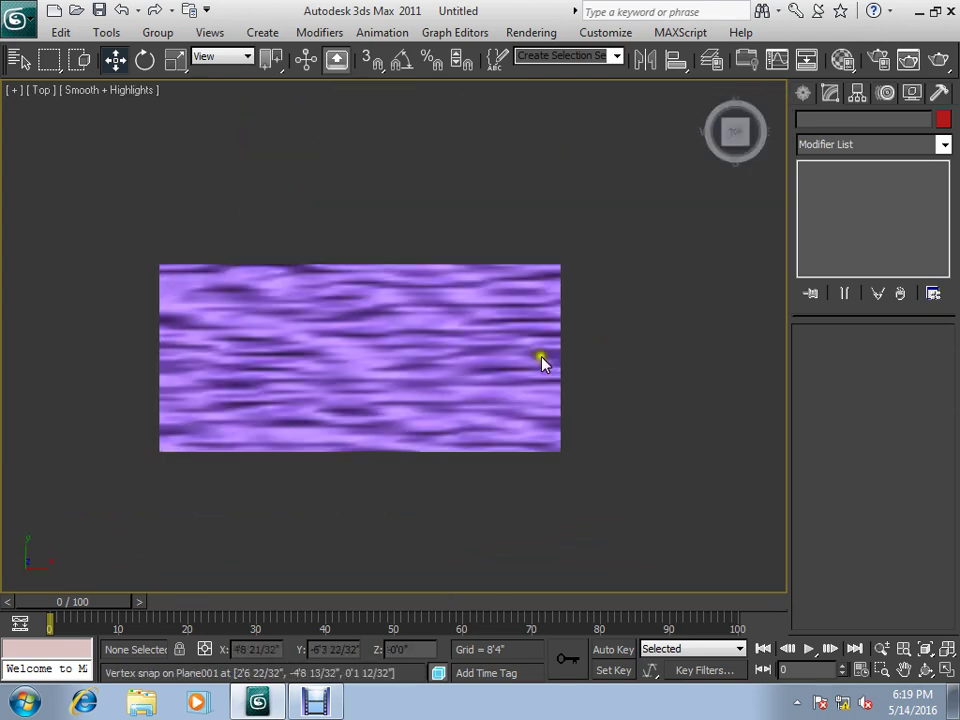
{"action": "left_click", "coordinate": [420, 349]}
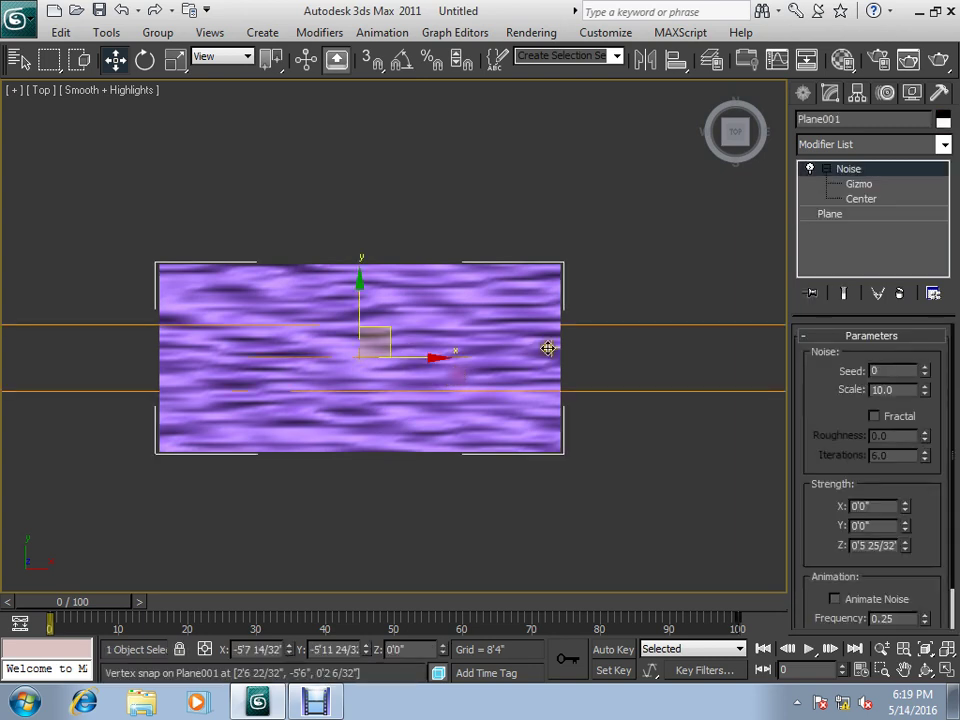
Add an FFD 4x4x4 modifier to the plane and edit its control points.
{"action": "left_click", "coordinate": [838, 145]}
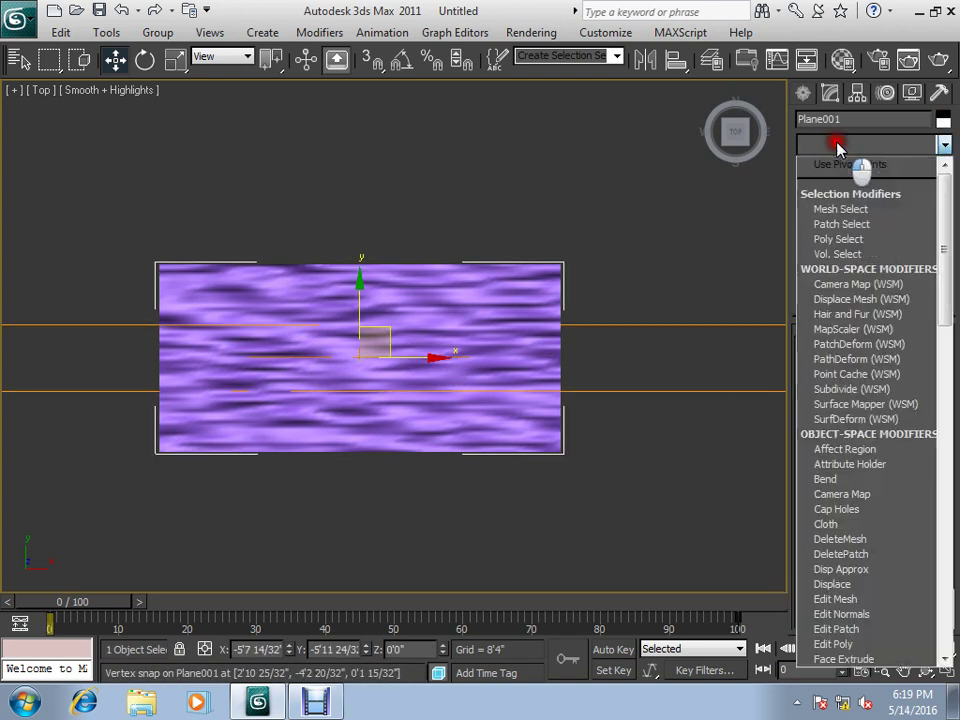
{"action": "key", "text": "f"}
{"action": "key", "text": "f"}
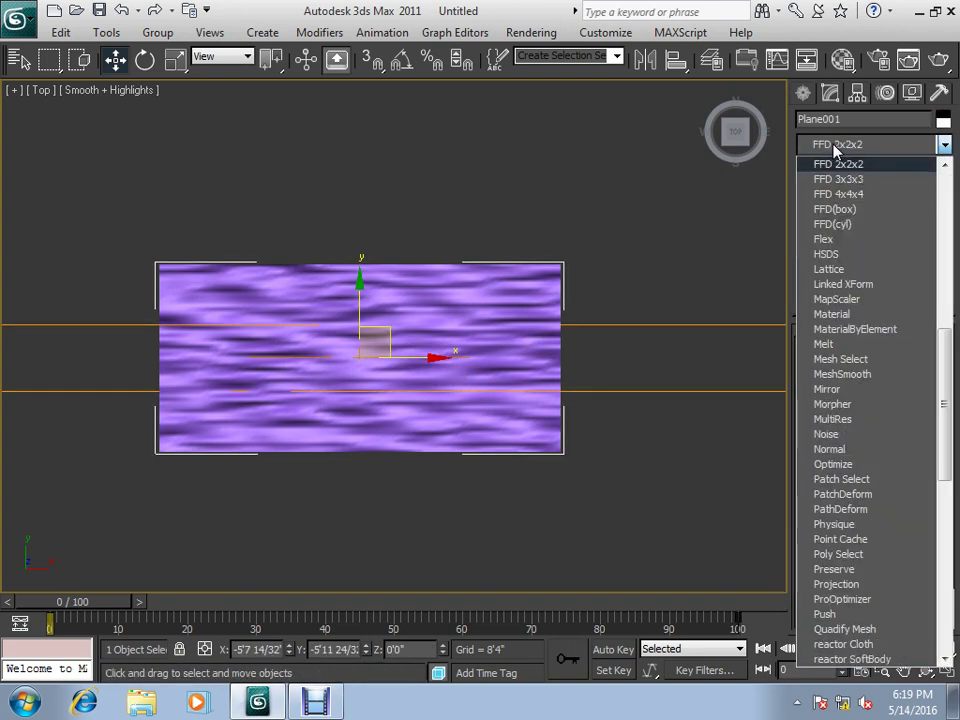
{"action": "left_click", "coordinate": [857, 193]}
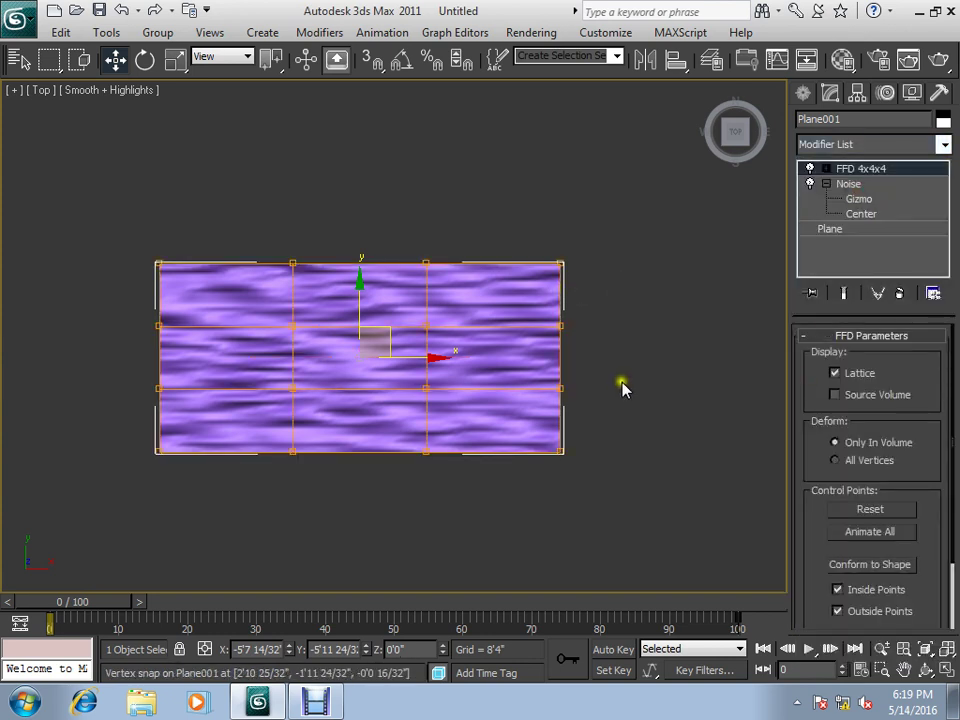
{"action": "mouse_move", "coordinate": [735, 132]}
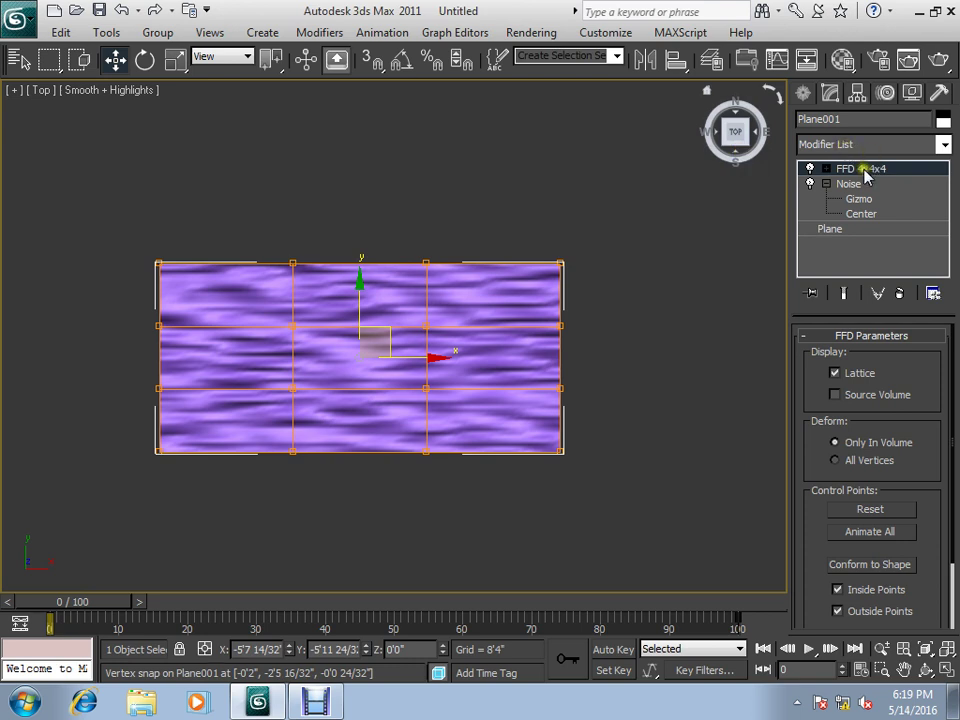
{"action": "left_click", "coordinate": [866, 172]}
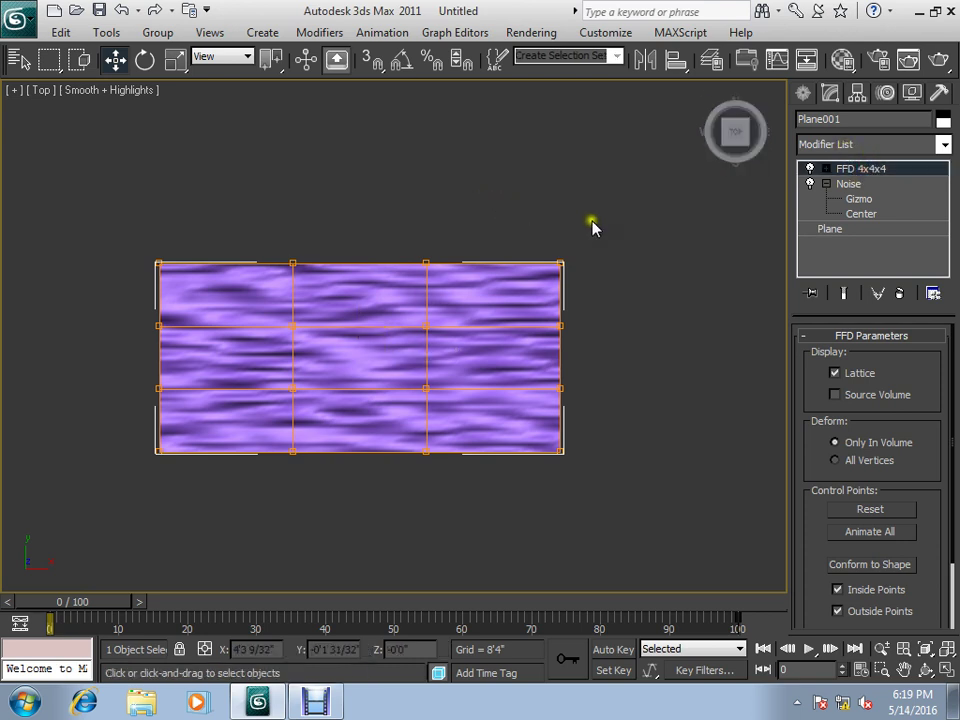
Raise the right-edge lattice control points to sweep that side upward.
{"action": "mouse_move", "coordinate": [600, 226]}
{"action": "left_mouse_down"}
{"action": "mouse_move", "coordinate": [534, 290]}
{"action": "mouse_move", "coordinate": [516, 340]}
{"action": "left_mouse_up"}
{"action": "left_click", "coordinate": [614, 318]}
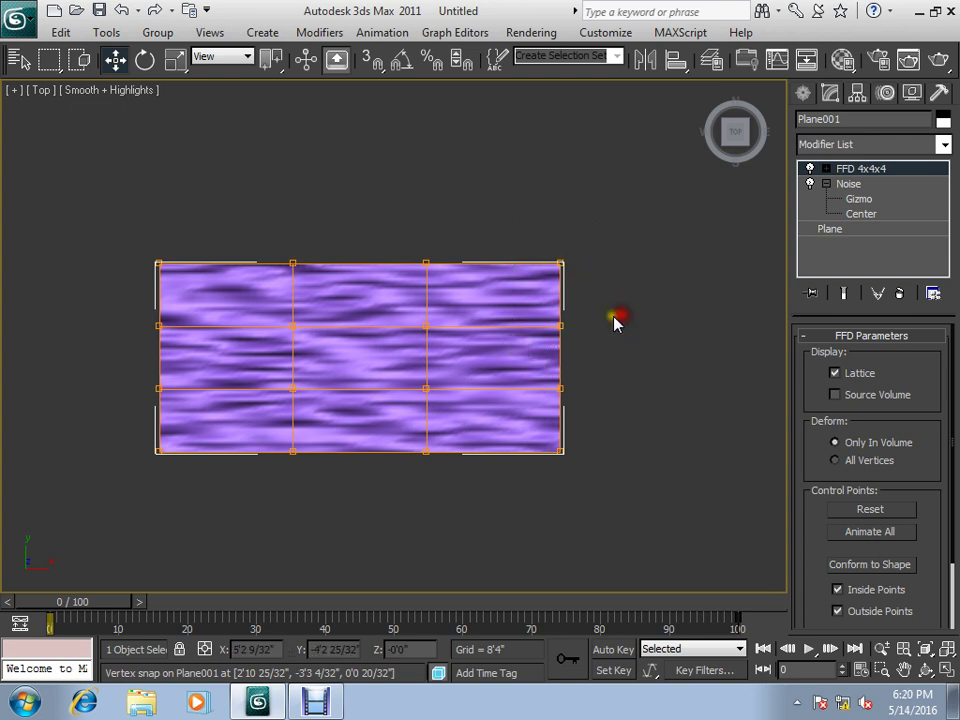
{"action": "left_click_drag", "start_coordinate": [610, 308], "coordinate": [510, 366]}
{"action": "left_click_drag", "start_coordinate": [611, 231], "coordinate": [521, 289]}
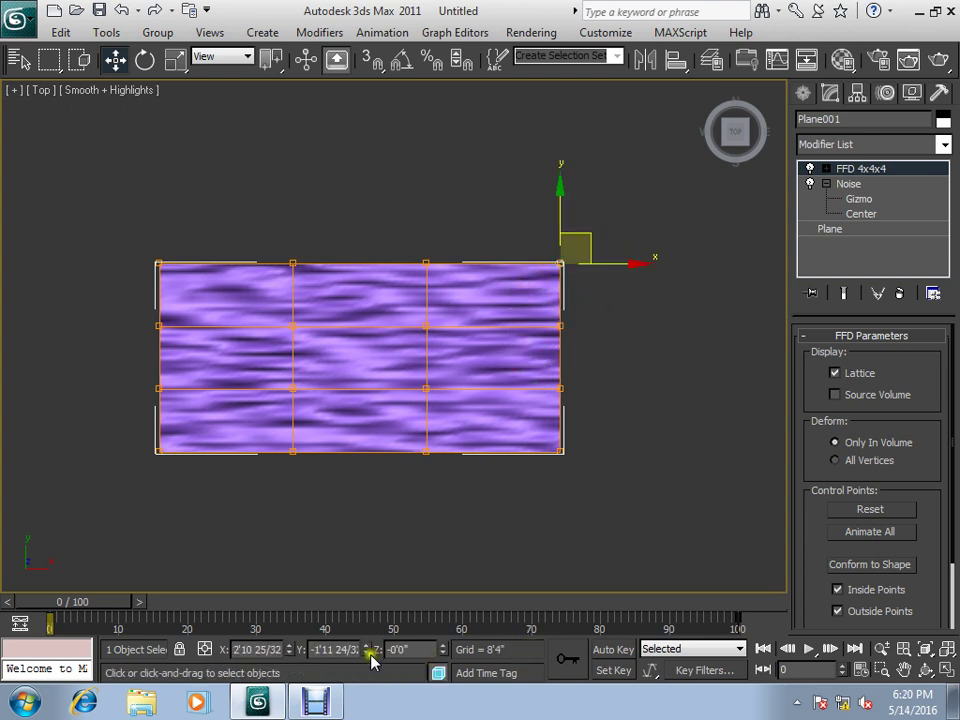
{"action": "left_click_drag", "start_coordinate": [366, 651], "coordinate": [386, 628]}
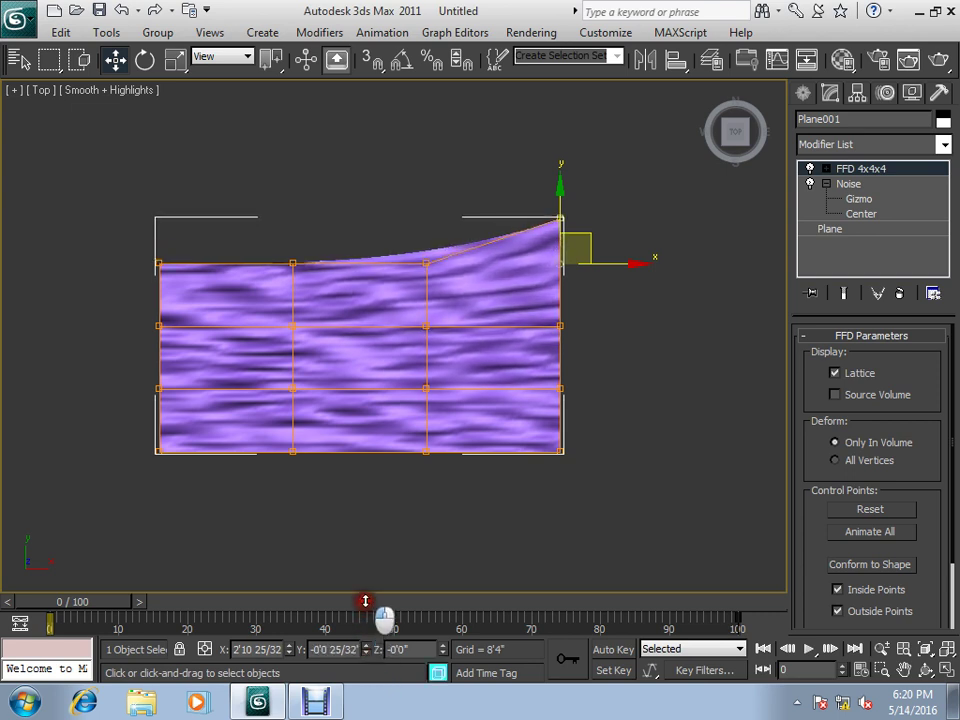
{"action": "left_click_drag", "start_coordinate": [594, 300], "coordinate": [555, 350]}
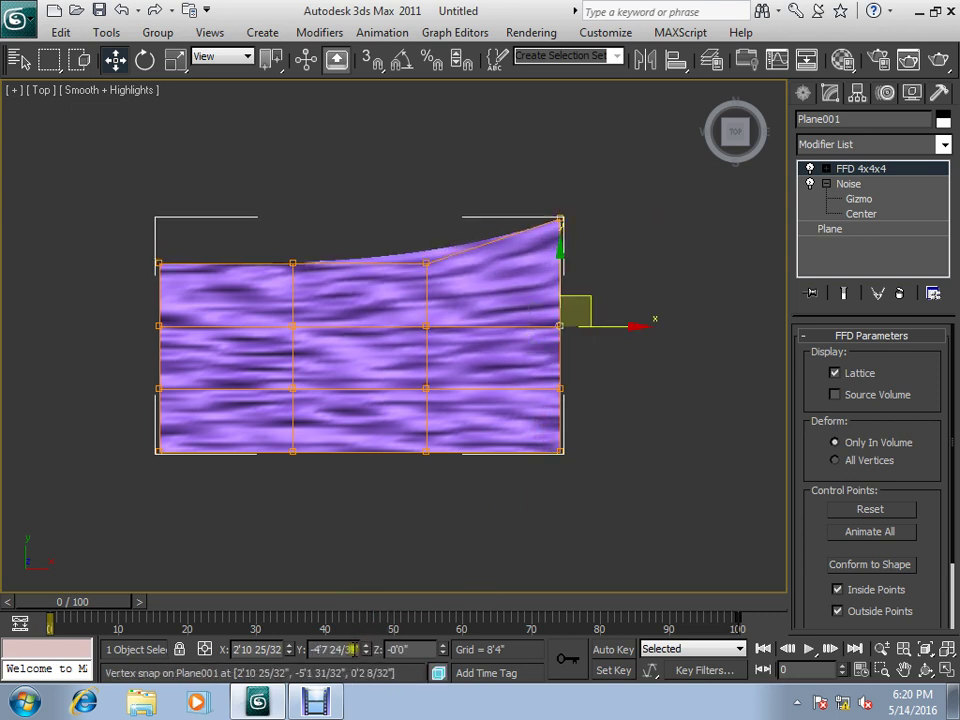
{"action": "left_click_drag", "start_coordinate": [363, 651], "coordinate": [380, 568]}
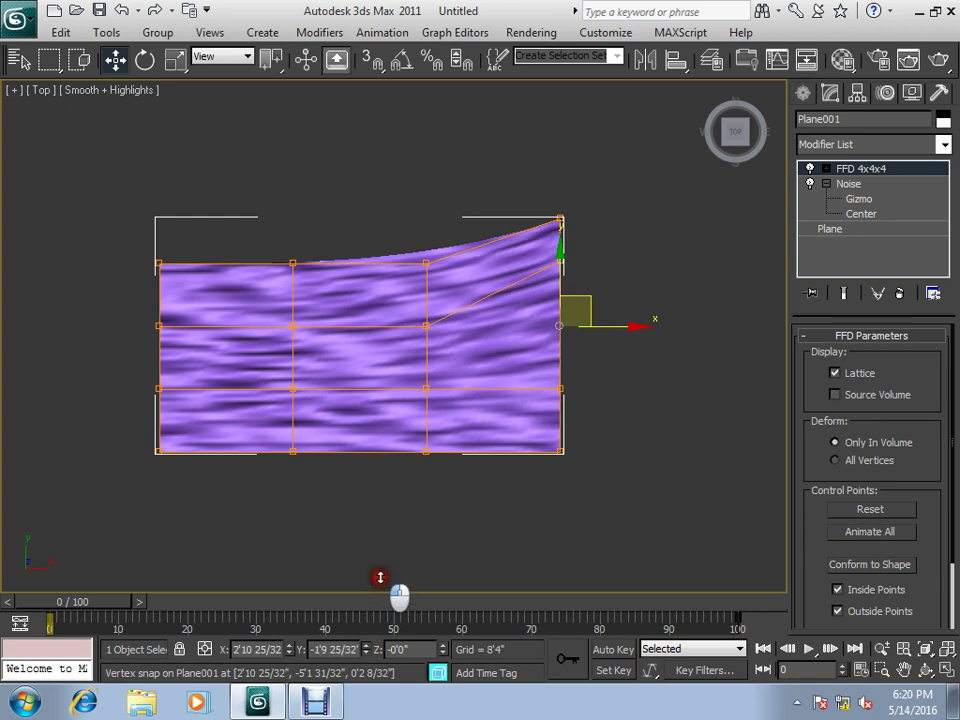
{"action": "left_click_drag", "start_coordinate": [598, 379], "coordinate": [535, 415]}
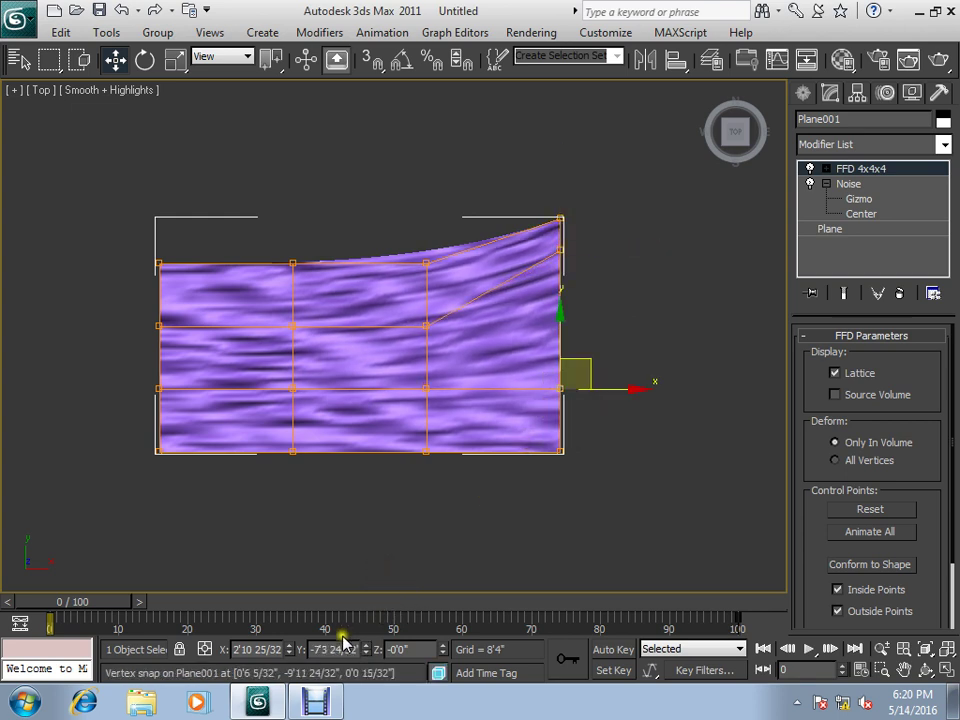
{"action": "left_click_drag", "start_coordinate": [364, 651], "coordinate": [459, 527]}
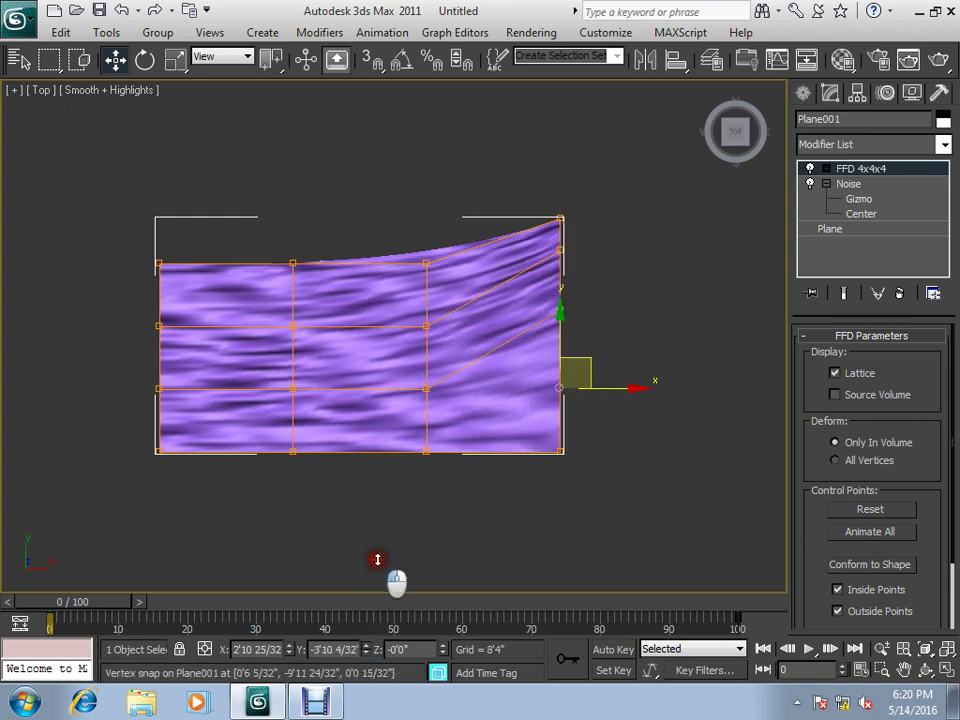
{"action": "left_click_drag", "start_coordinate": [632, 492], "coordinate": [556, 412]}
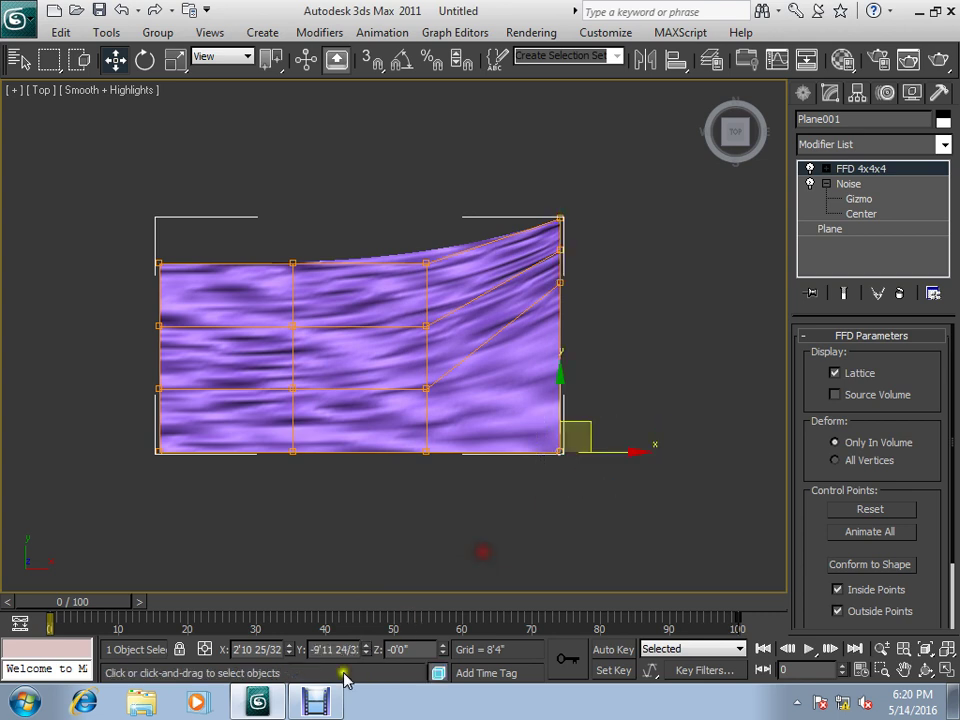
{"action": "left_click_drag", "start_coordinate": [367, 652], "coordinate": [380, 535]}
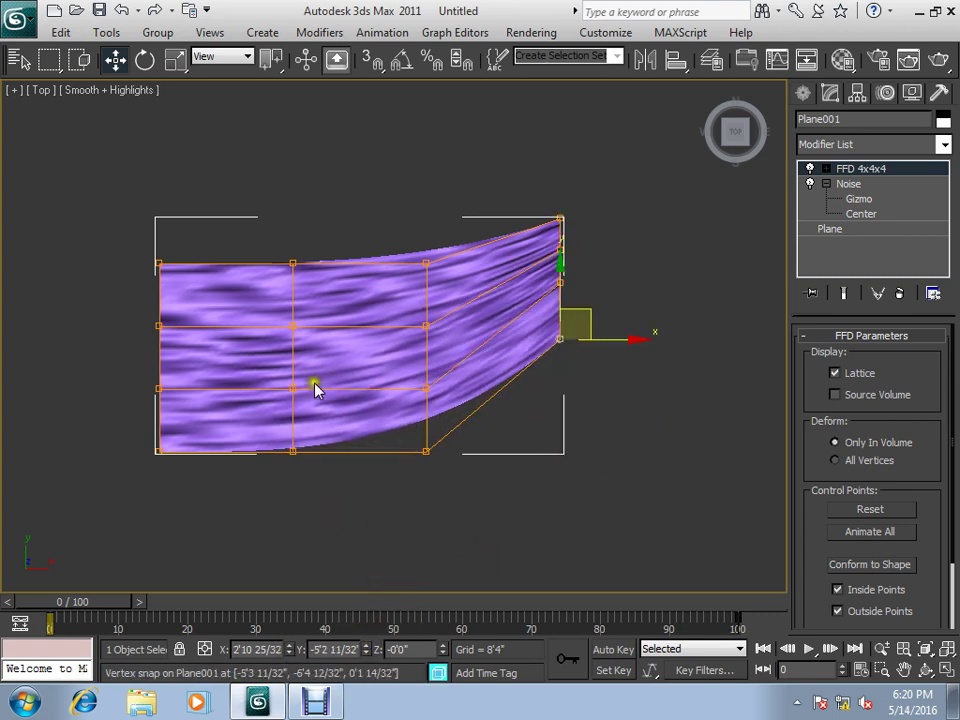
Raise the left-edge lattice control points to match.
{"action": "left_click_drag", "start_coordinate": [119, 237], "coordinate": [170, 270]}
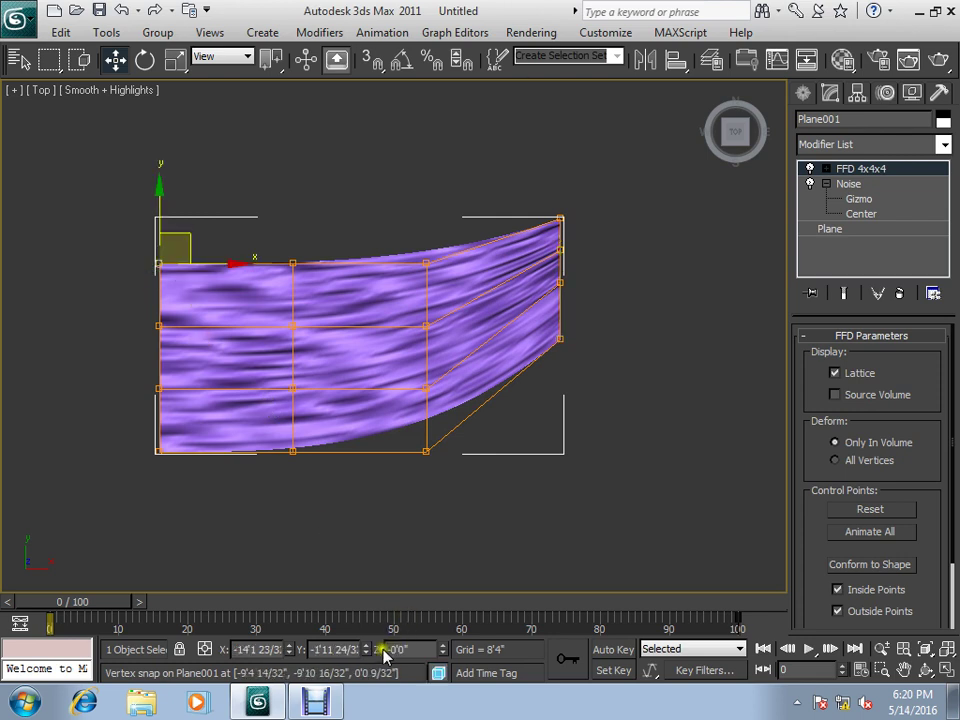
{"action": "left_click_drag", "start_coordinate": [365, 651], "coordinate": [375, 601]}
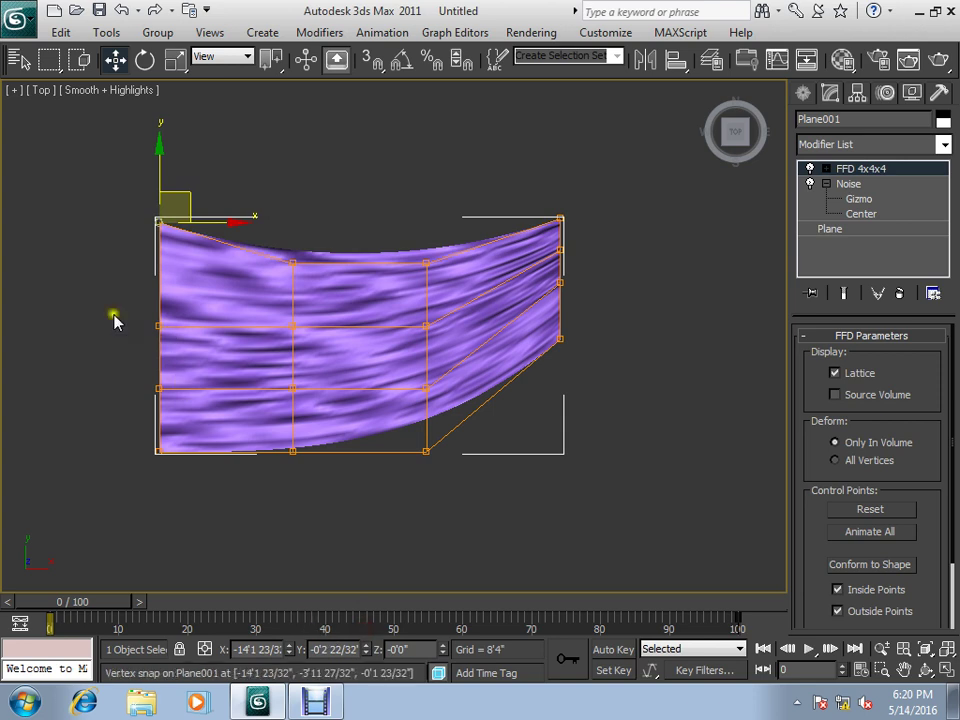
{"action": "left_click_drag", "start_coordinate": [186, 338], "coordinate": [162, 326]}
{"action": "left_click_drag", "start_coordinate": [368, 650], "coordinate": [243, 513]}
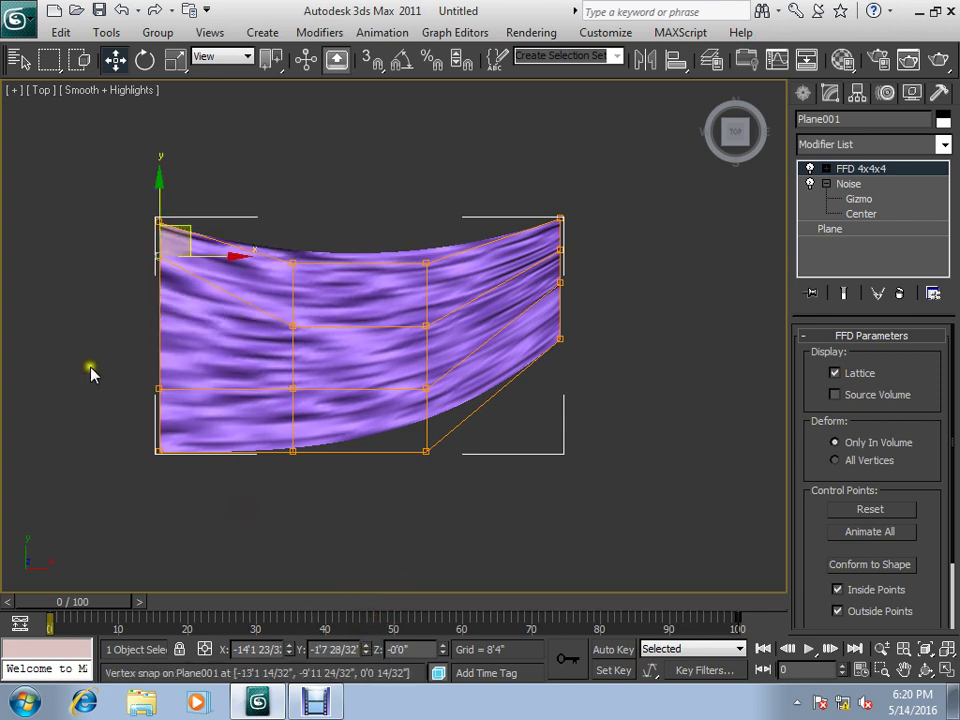
{"action": "left_click_drag", "start_coordinate": [115, 352], "coordinate": [196, 400]}
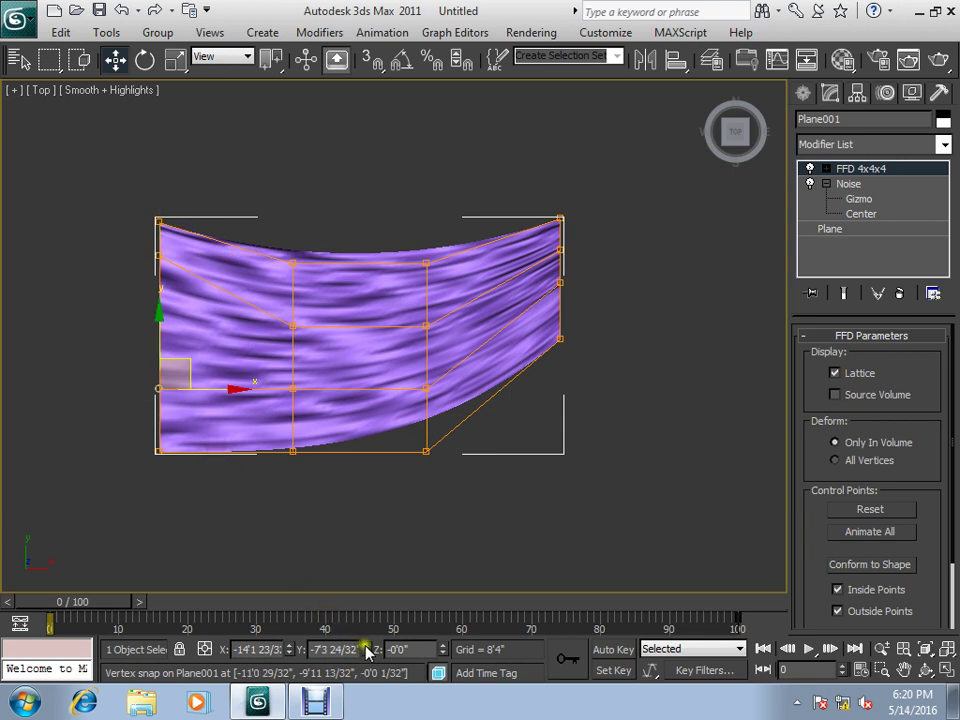
{"action": "mouse_move", "coordinate": [368, 651]}
{"action": "left_mouse_down"}
{"action": "mouse_move", "coordinate": [381, 636]}
{"action": "mouse_move", "coordinate": [371, 579]}
{"action": "mouse_move", "coordinate": [392, 572]}
{"action": "mouse_move", "coordinate": [336, 572]}
{"action": "mouse_move", "coordinate": [396, 636]}
{"action": "mouse_move", "coordinate": [386, 639]}
{"action": "mouse_move", "coordinate": [377, 572]}
{"action": "mouse_move", "coordinate": [428, 534]}
{"action": "left_mouse_up"}
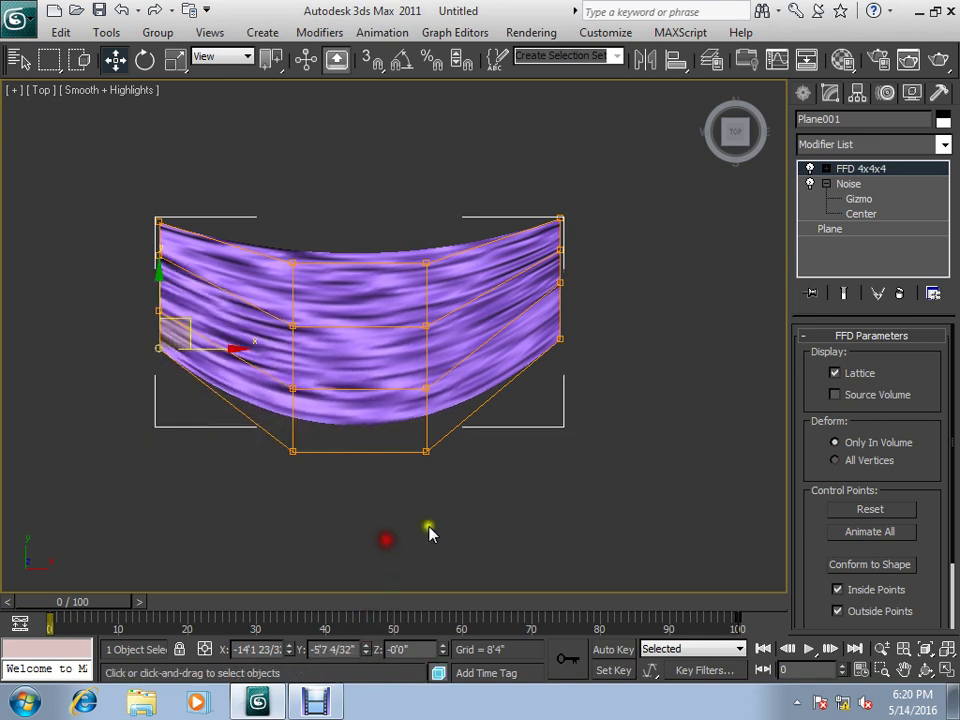
Pull the central lattice points down to deepen the sag and refine the left edge.
{"action": "mouse_move", "coordinate": [448, 178]}
{"action": "left_mouse_down"}
{"action": "mouse_move", "coordinate": [321, 473]}
{"action": "mouse_move", "coordinate": [285, 507]}
{"action": "left_mouse_up"}
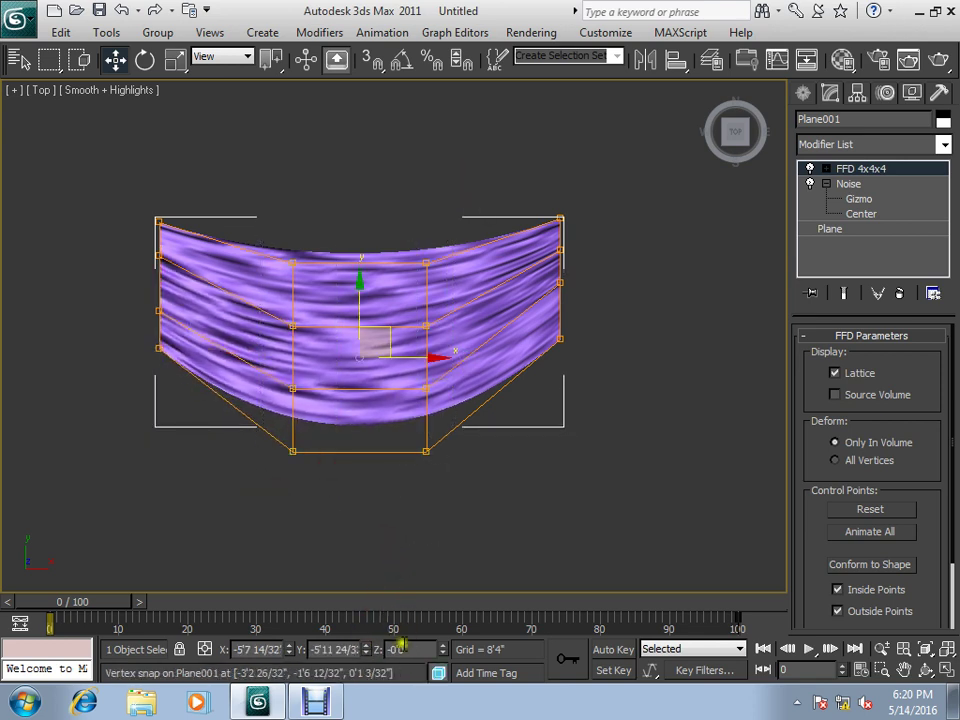
{"action": "left_click_drag", "start_coordinate": [369, 651], "coordinate": [377, 681]}
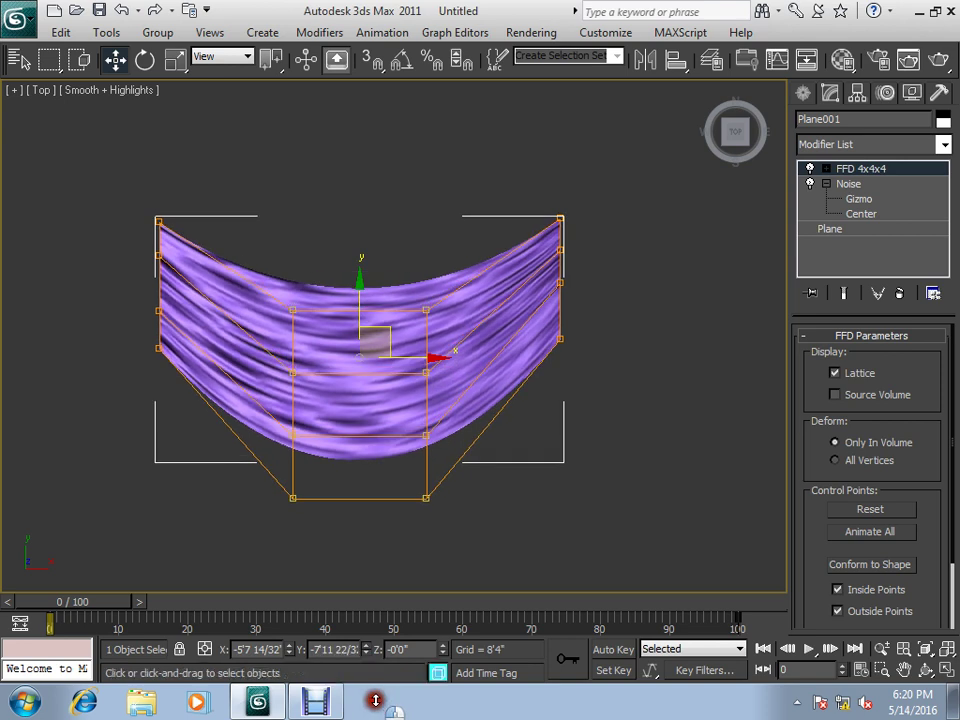
{"action": "left_click", "coordinate": [144, 394]}
{"action": "left_click", "coordinate": [186, 321]}
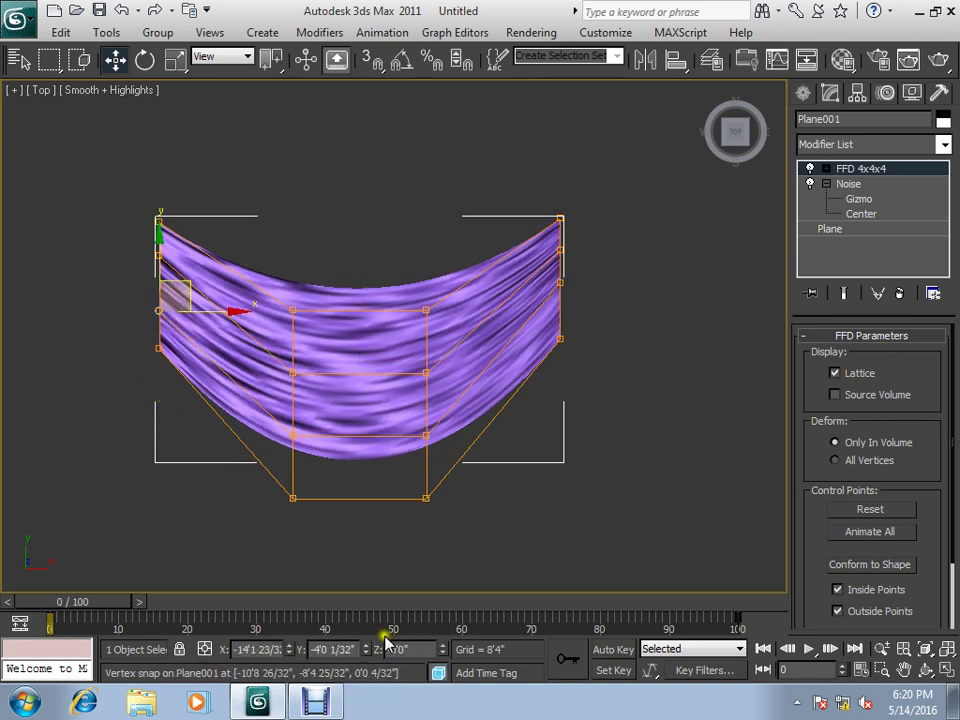
{"action": "left_click_drag", "start_coordinate": [369, 651], "coordinate": [394, 623]}
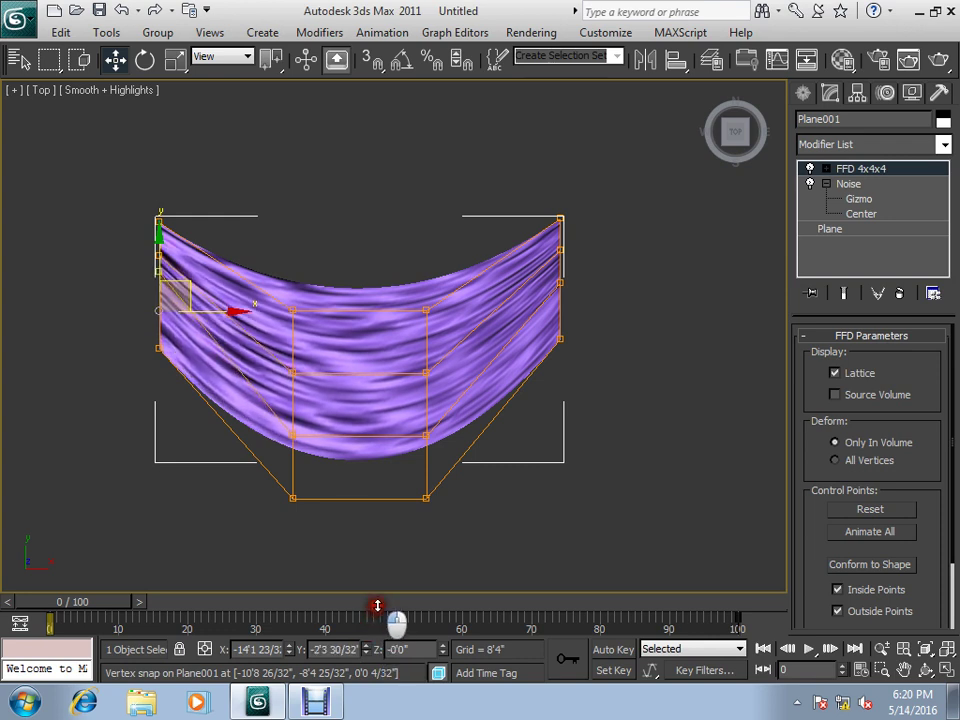
{"action": "mouse_move", "coordinate": [189, 388]}
{"action": "left_mouse_down"}
{"action": "mouse_move", "coordinate": [339, 628]}
{"action": "mouse_move", "coordinate": [375, 596]}
{"action": "left_mouse_up"}
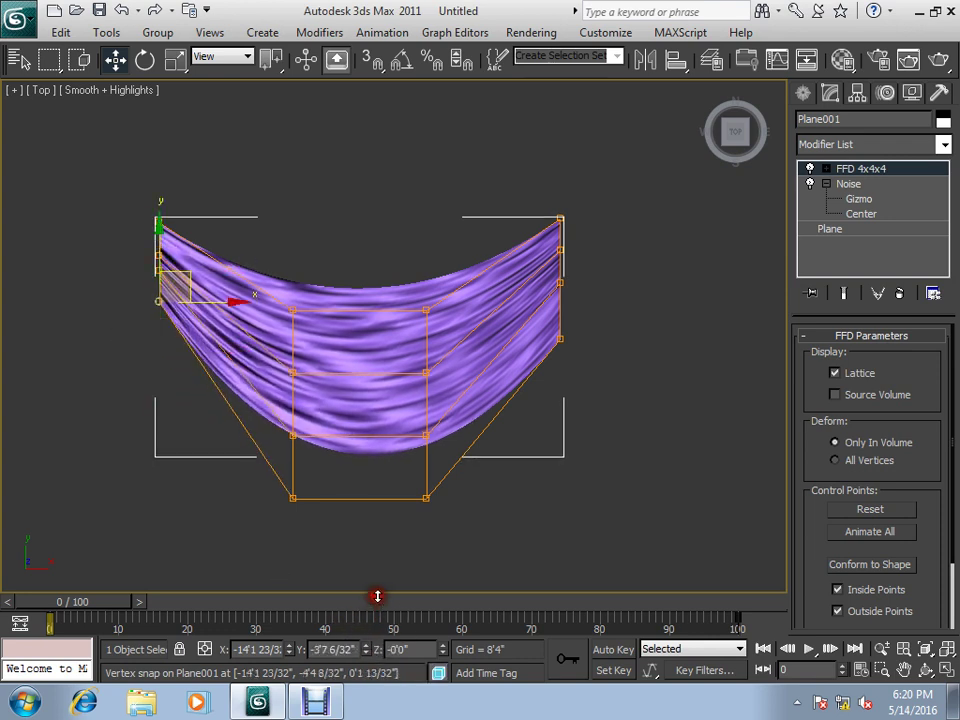
Adjust the right-edge lattice points to mirror the left side, then deselect.
{"action": "left_click_drag", "start_coordinate": [583, 240], "coordinate": [558, 330]}
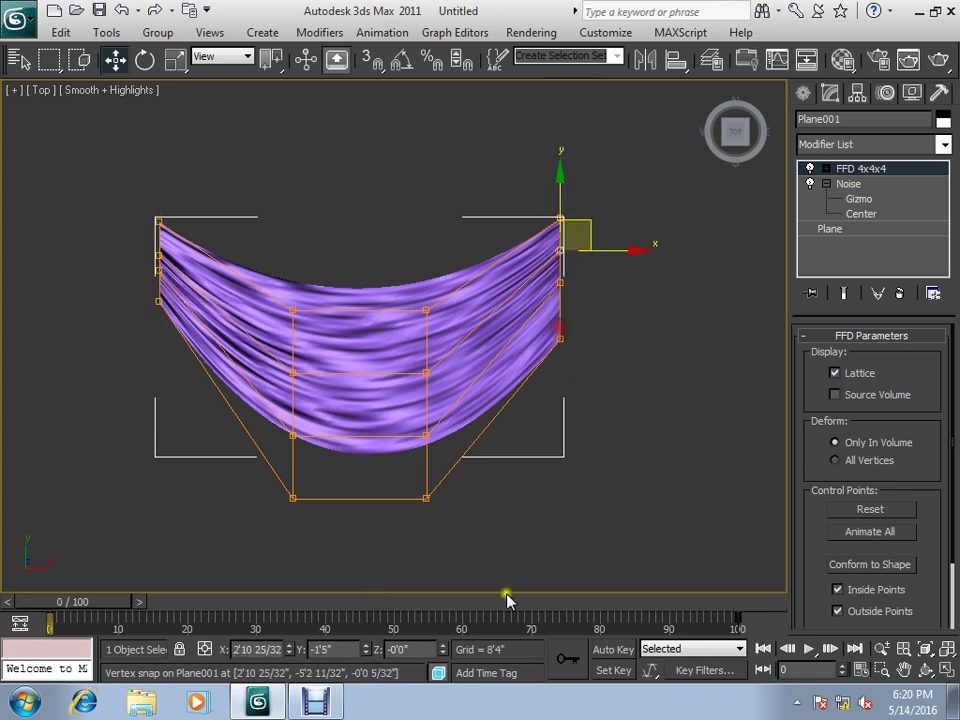
{"action": "left_click_drag", "start_coordinate": [369, 651], "coordinate": [373, 626]}
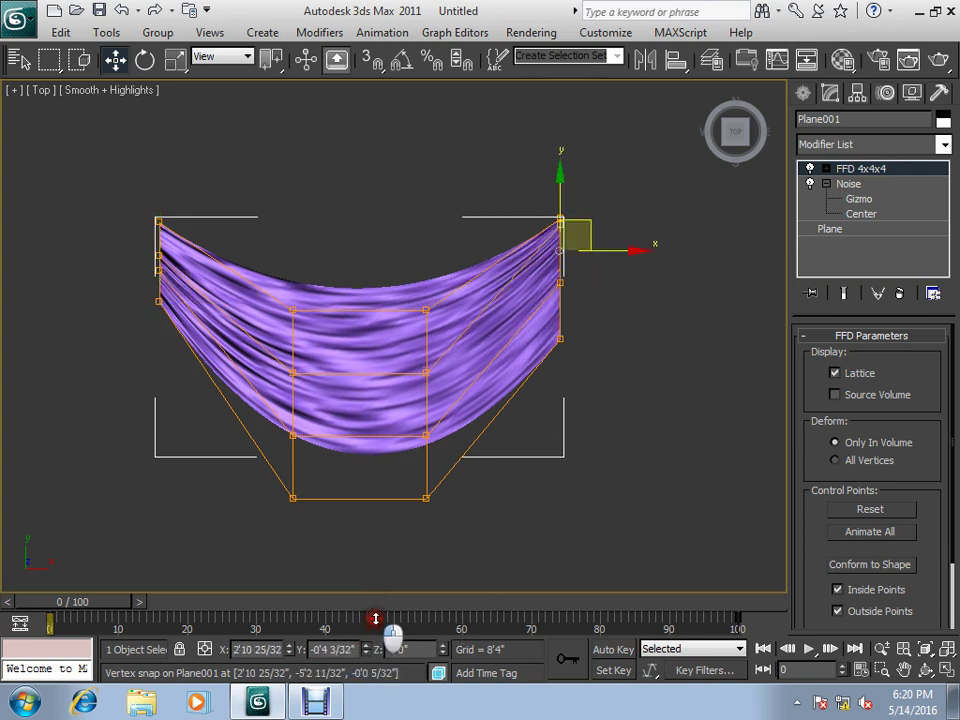
{"action": "left_click_drag", "start_coordinate": [560, 228], "coordinate": [560, 283]}
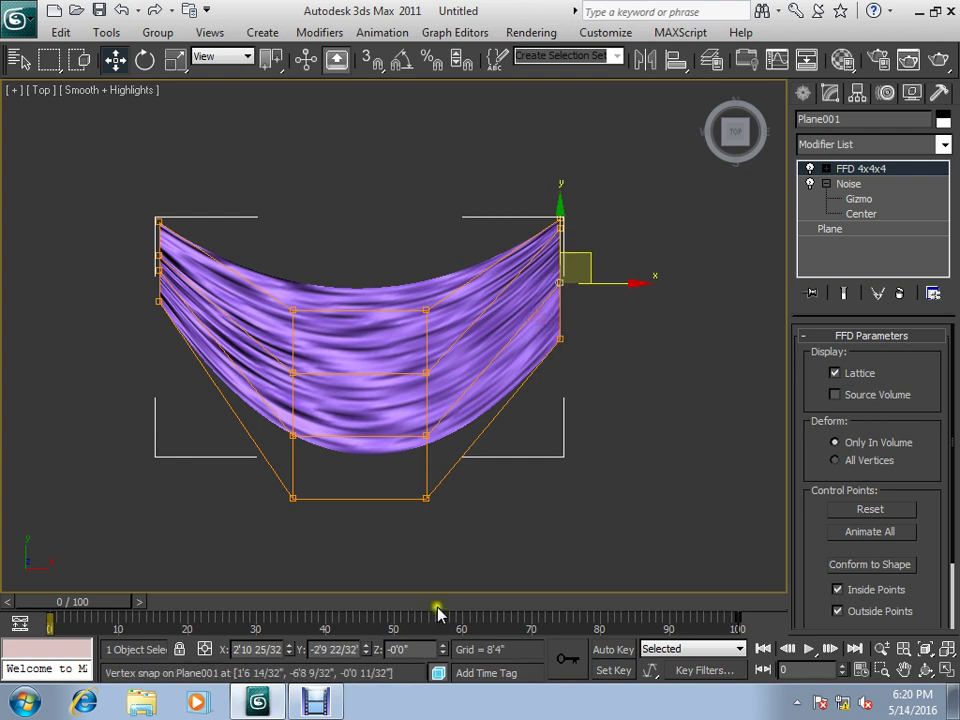
{"action": "left_click_drag", "start_coordinate": [365, 652], "coordinate": [379, 604]}
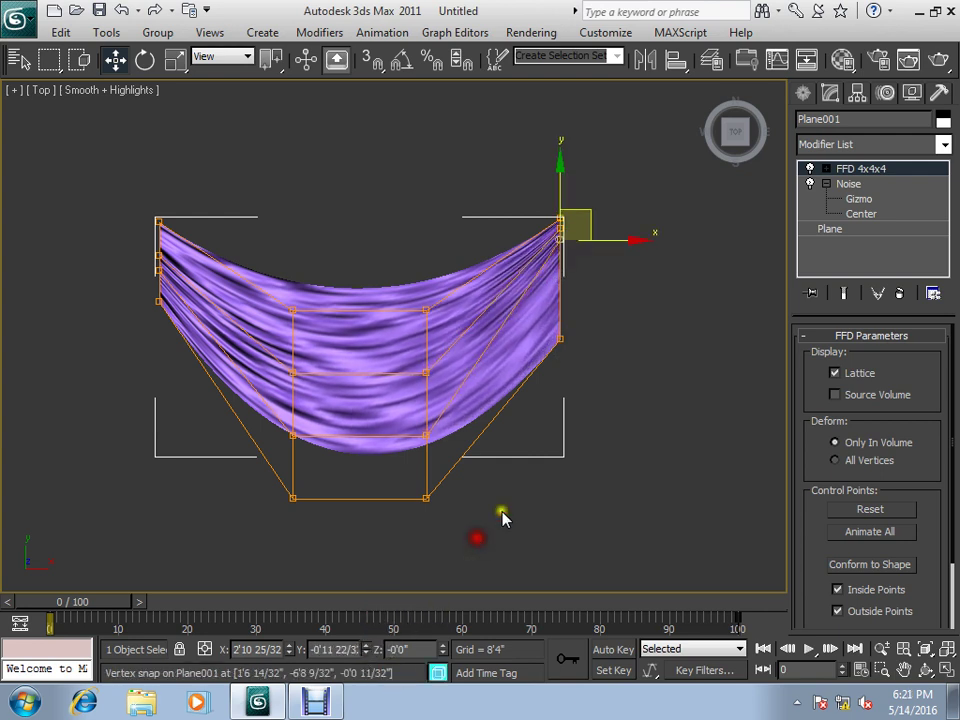
{"action": "left_click_drag", "start_coordinate": [580, 345], "coordinate": [541, 390]}
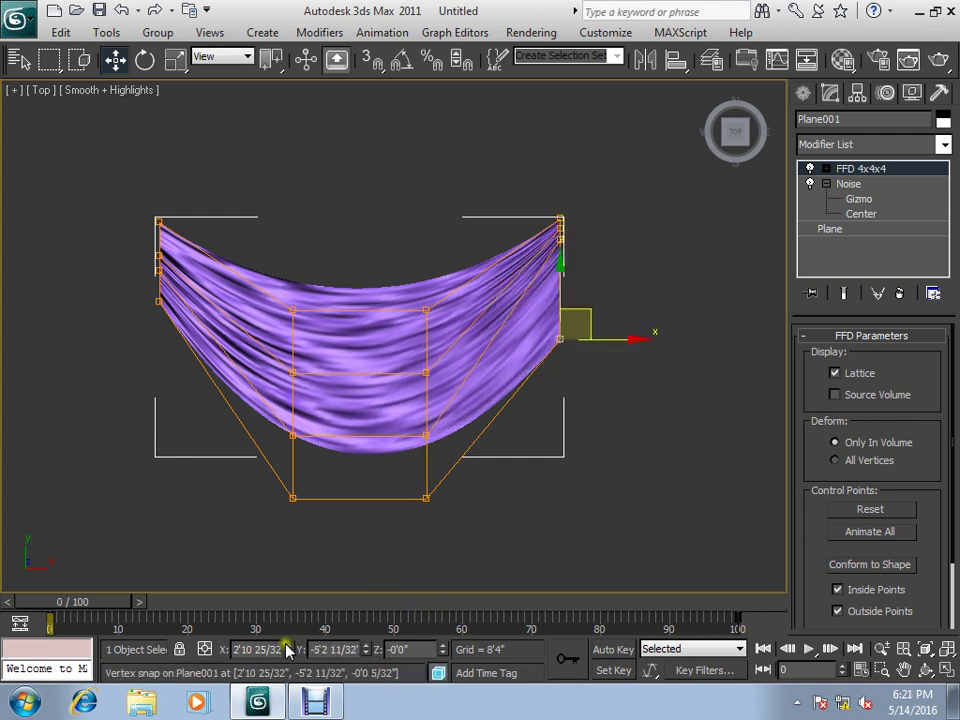
{"action": "mouse_move", "coordinate": [290, 650]}
{"action": "left_mouse_down"}
{"action": "mouse_move", "coordinate": [292, 636]}
{"action": "mouse_move", "coordinate": [317, 676]}
{"action": "left_mouse_up"}
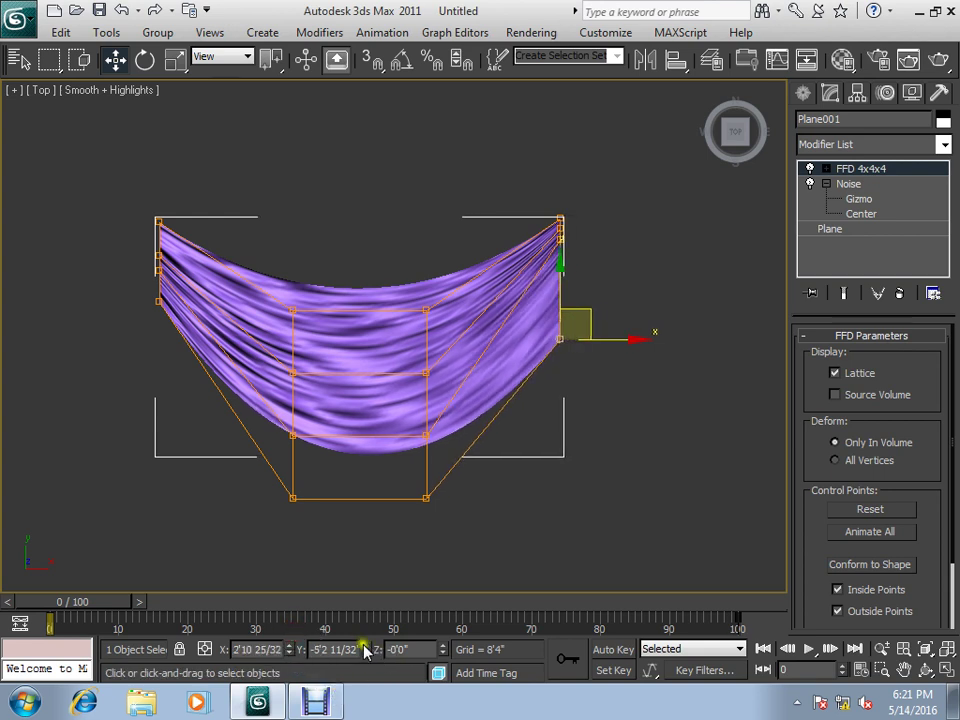
{"action": "left_click_drag", "start_coordinate": [367, 649], "coordinate": [373, 583]}
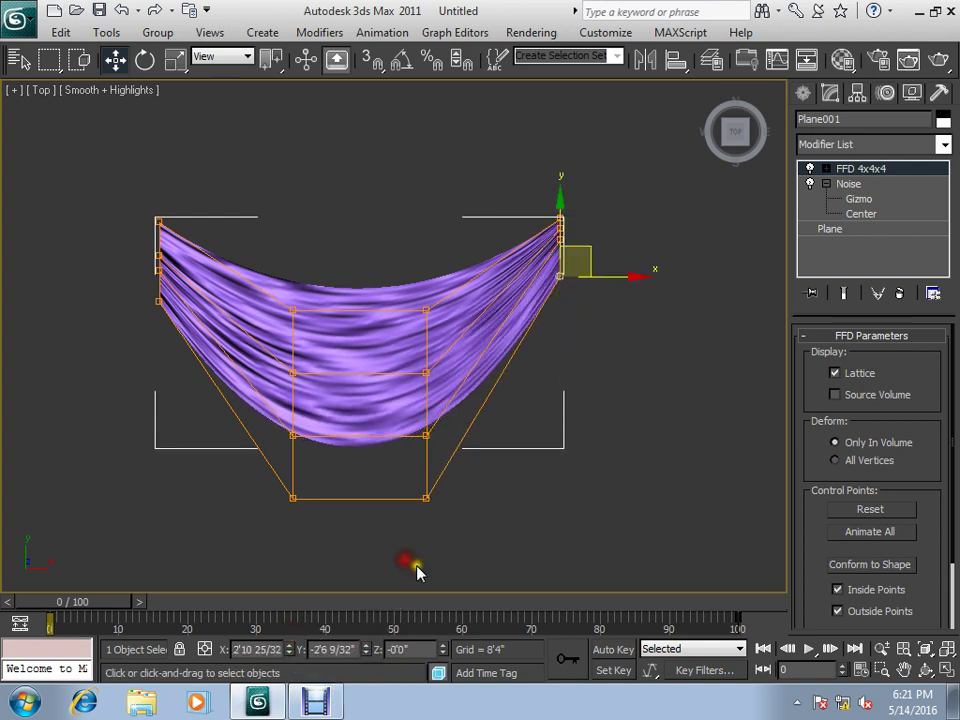
{"action": "left_click", "coordinate": [160, 362]}
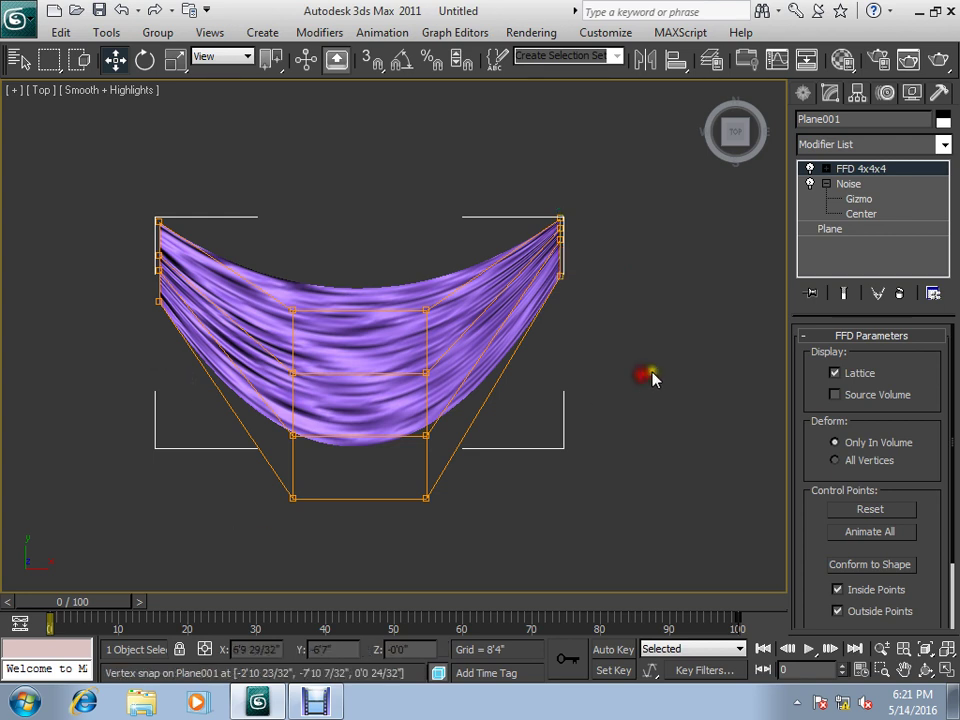
Deselect the finished swag, inspect it at an angle, and return to the top view.
{"action": "left_click", "coordinate": [832, 231]}
{"action": "left_click", "coordinate": [857, 168]}
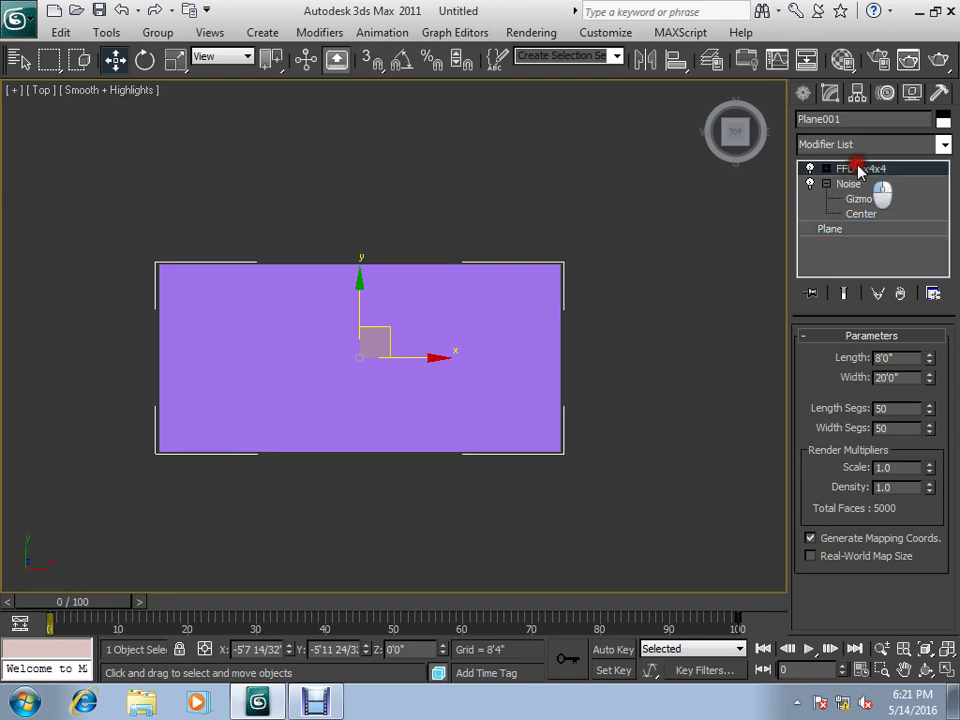
{"action": "left_click", "coordinate": [660, 272]}
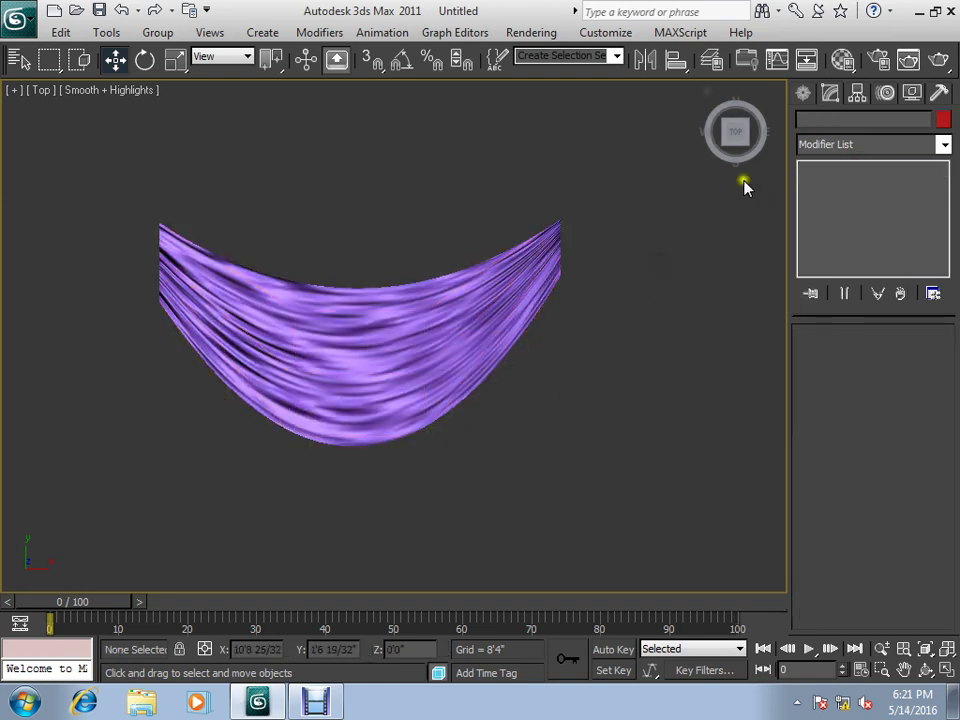
{"action": "left_click_drag", "start_coordinate": [725, 150], "coordinate": [587, 378]}
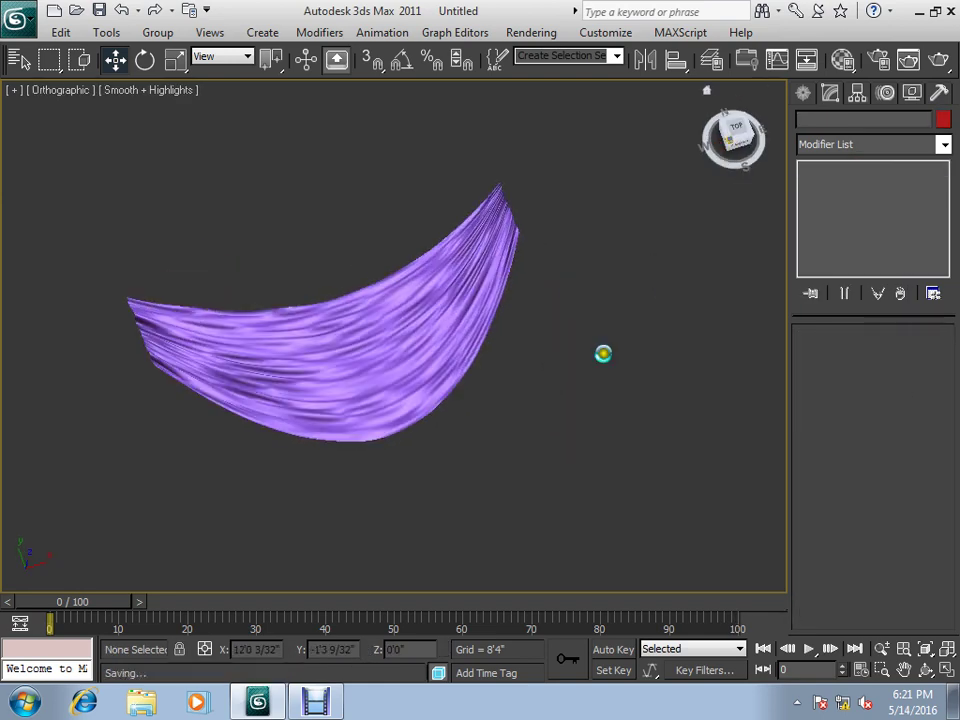
{"action": "scroll", "coordinate": [499, 364], "scroll_direction": "up", "scroll_amount": 2}
{"action": "scroll", "coordinate": [510, 366], "scroll_direction": "up", "scroll_amount": 2}
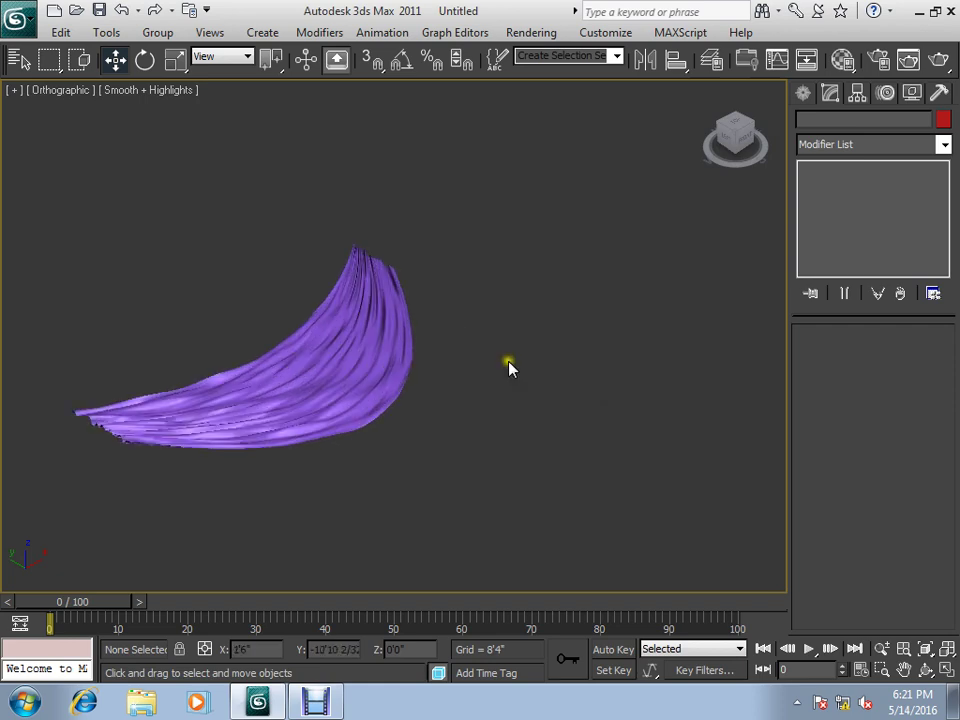
{"action": "scroll", "coordinate": [510, 366], "scroll_direction": "up", "scroll_amount": 2}
{"action": "left_click", "coordinate": [737, 133]}
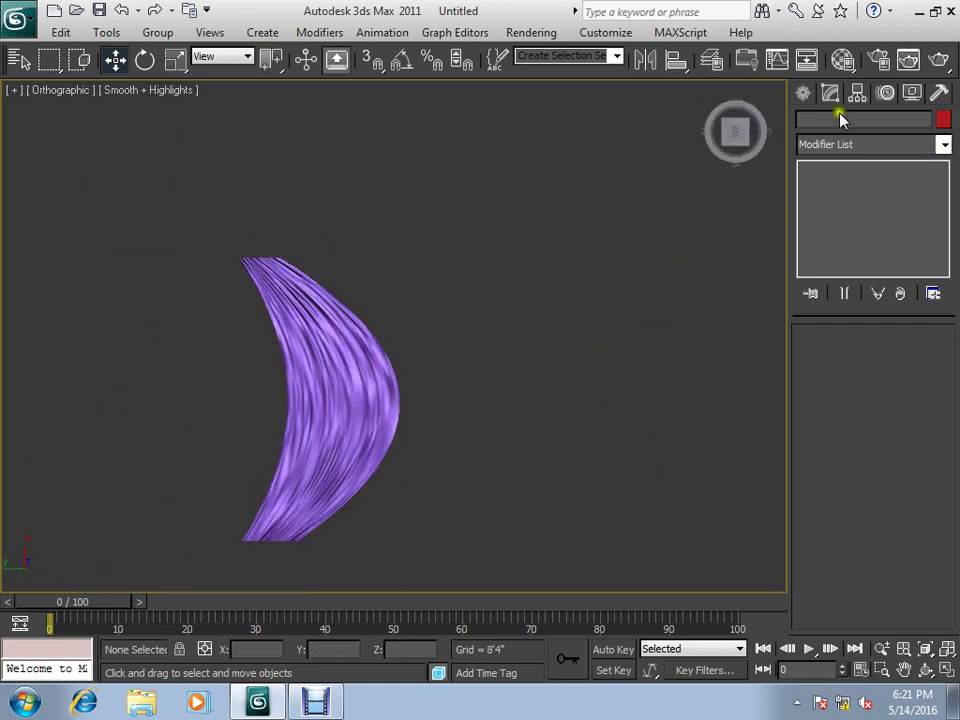
{"action": "left_click", "coordinate": [806, 93]}
Draw Plane002, 21'3 3/32" by 9'10 13/32" with 50x50 segments, in the Top viewport, then orbit to view it.
{"action": "left_click", "coordinate": [909, 292]}
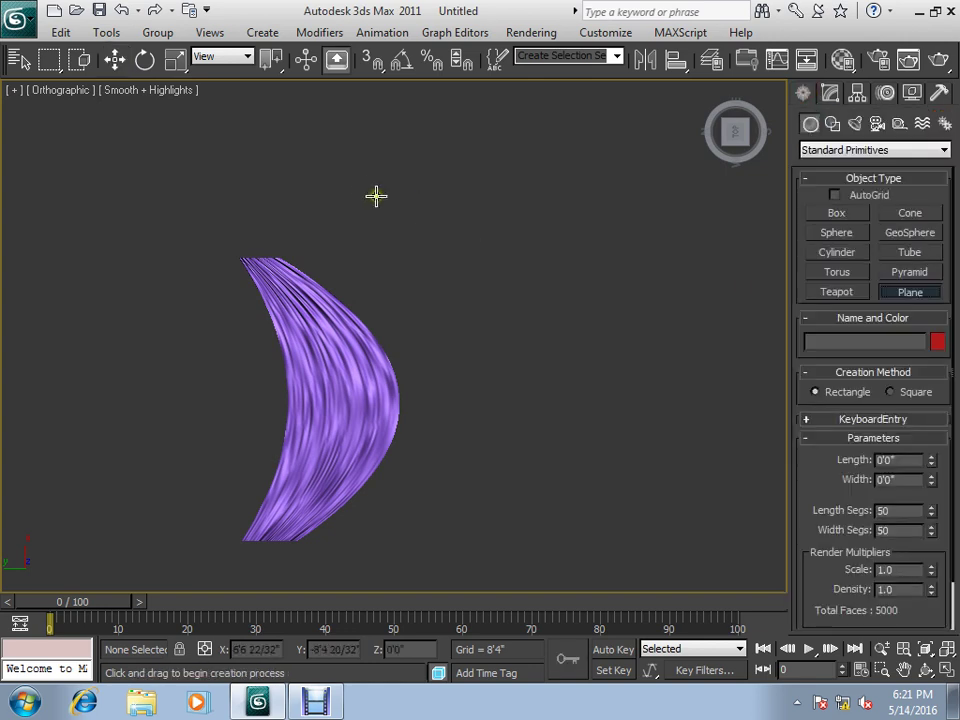
{"action": "mouse_move", "coordinate": [358, 183]}
{"action": "left_mouse_down"}
{"action": "mouse_move", "coordinate": [620, 280]}
{"action": "mouse_move", "coordinate": [712, 347]}
{"action": "left_mouse_up"}
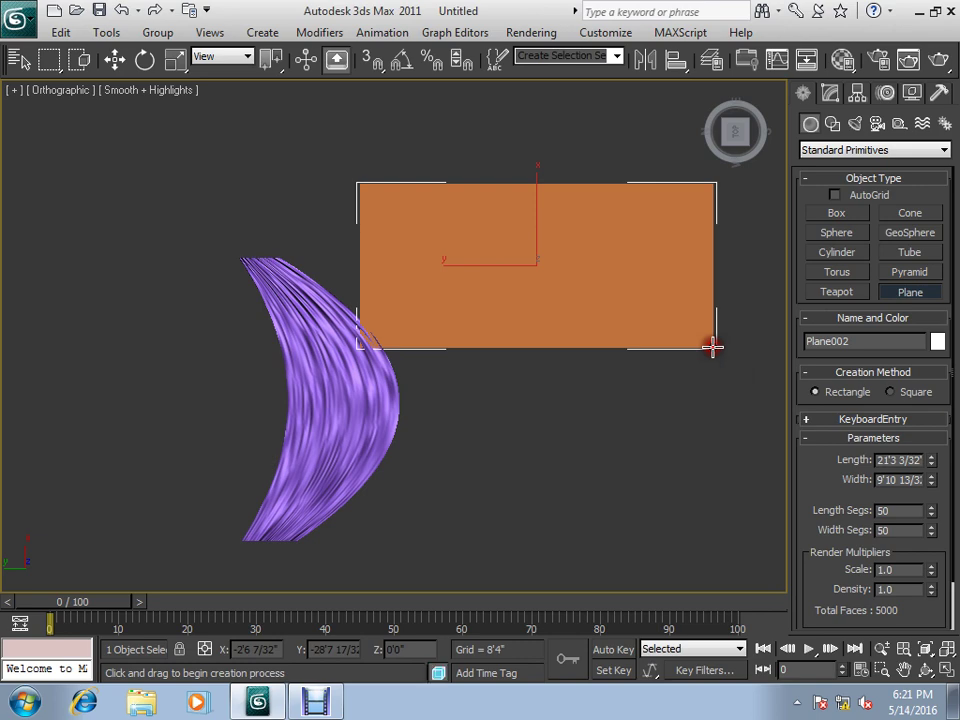
{"action": "mouse_move", "coordinate": [735, 131]}
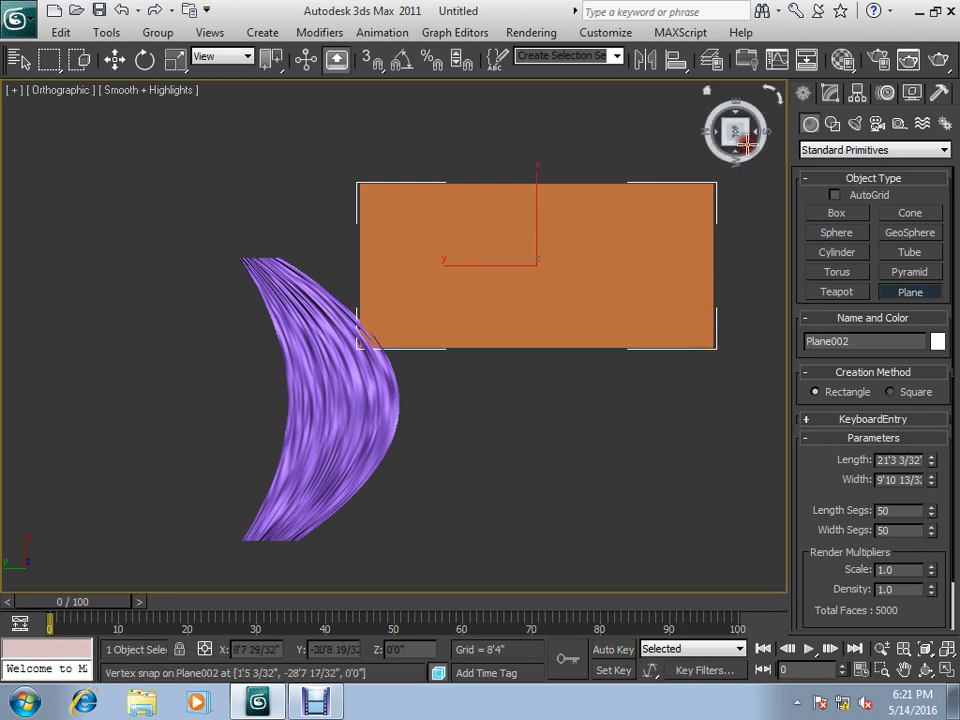
{"action": "left_click_drag", "start_coordinate": [745, 143], "coordinate": [694, 281]}
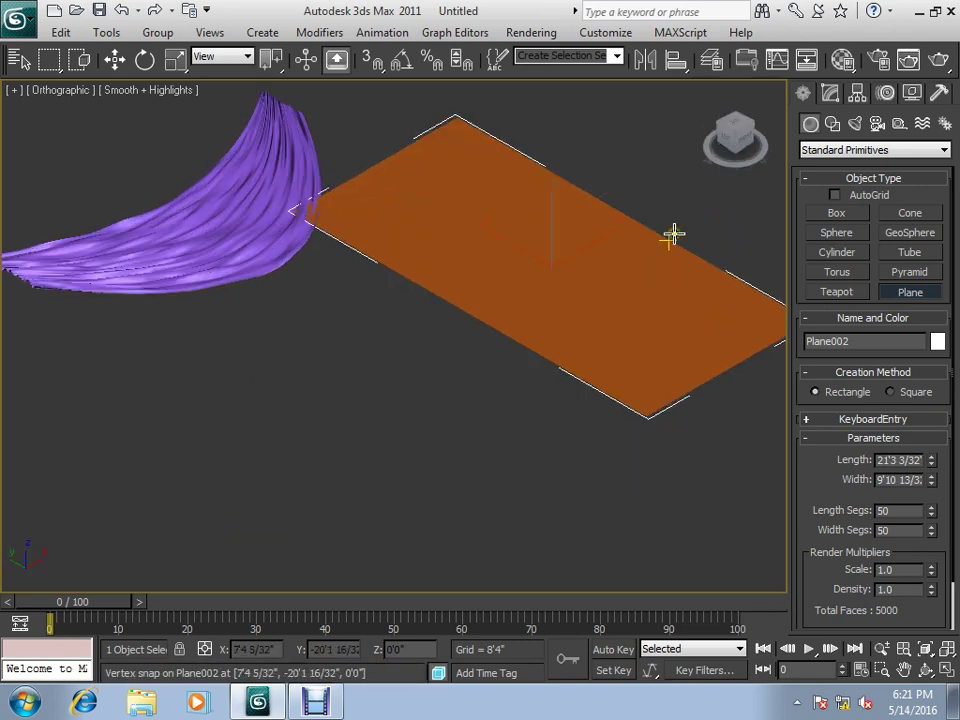
Add a Normal modifier and then a Noise modifier to Plane002.
{"action": "left_click", "coordinate": [828, 94]}
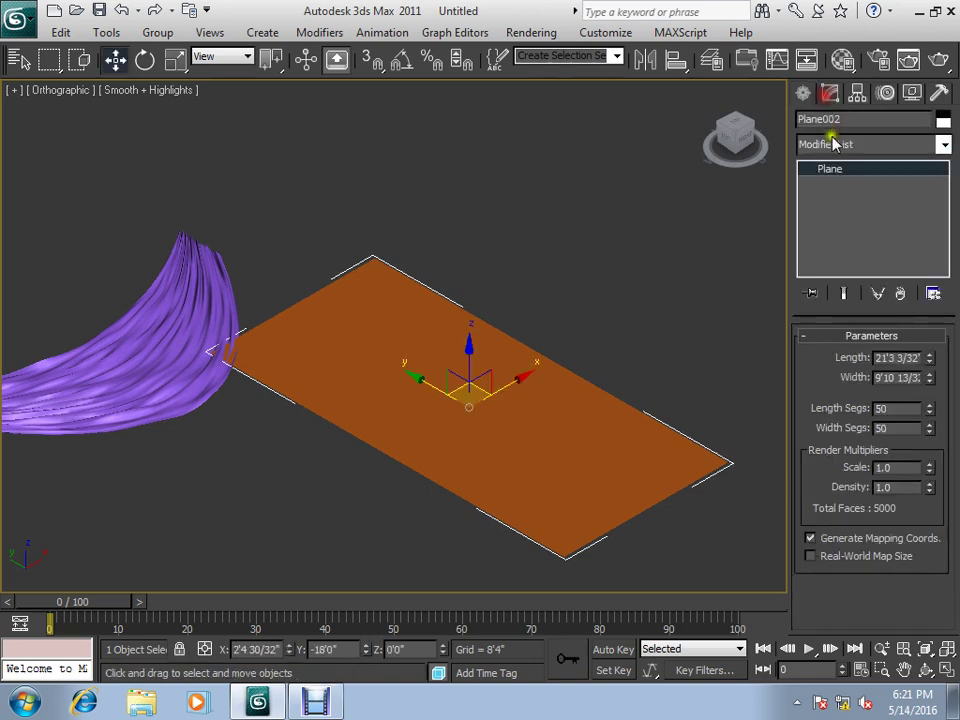
{"action": "left_click", "coordinate": [831, 146]}
{"action": "key", "text": "n"}
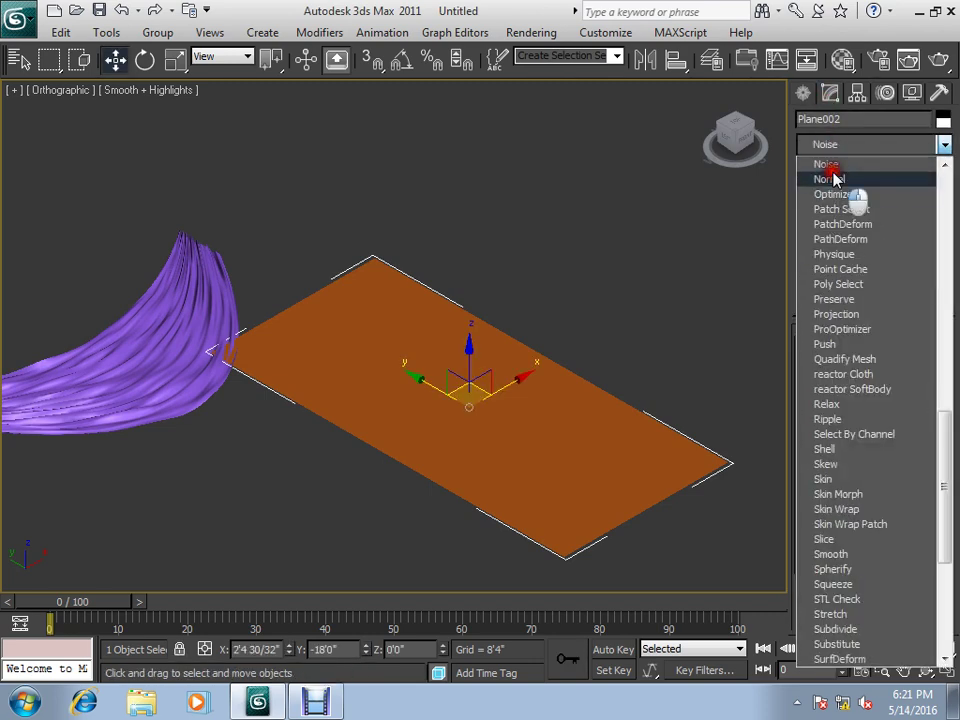
{"action": "left_click", "coordinate": [833, 179]}
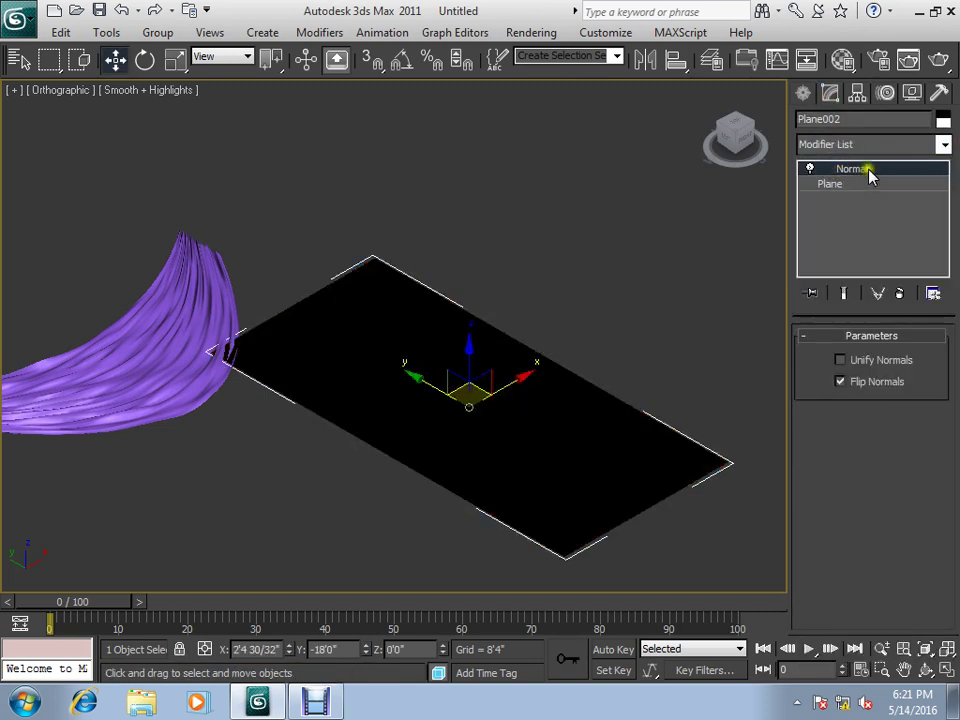
{"action": "left_click", "coordinate": [846, 146]}
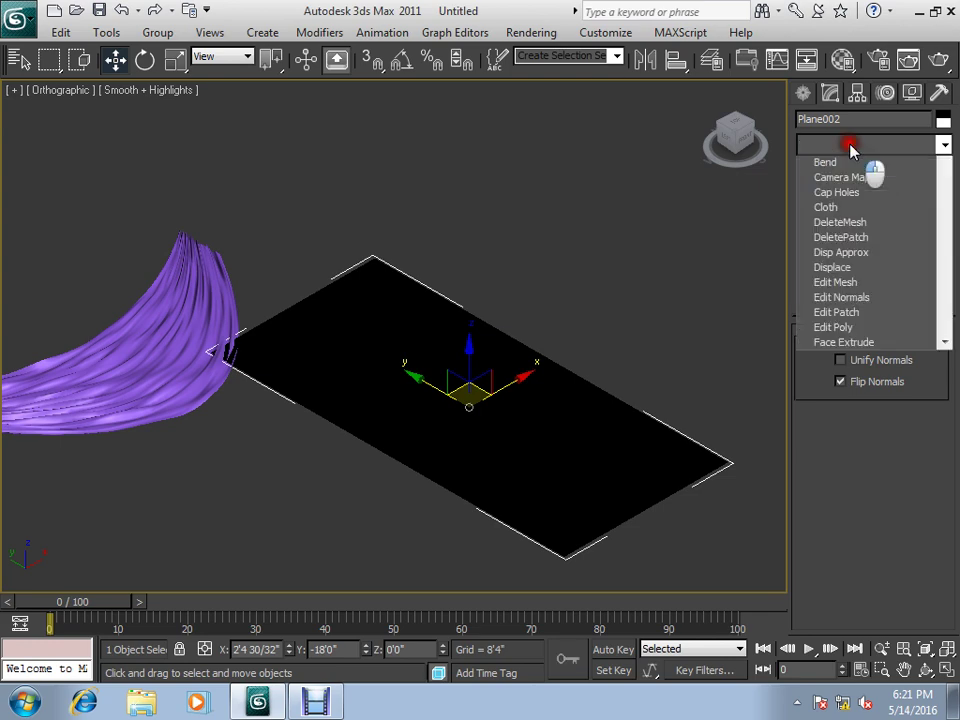
{"action": "key", "text": "n"}
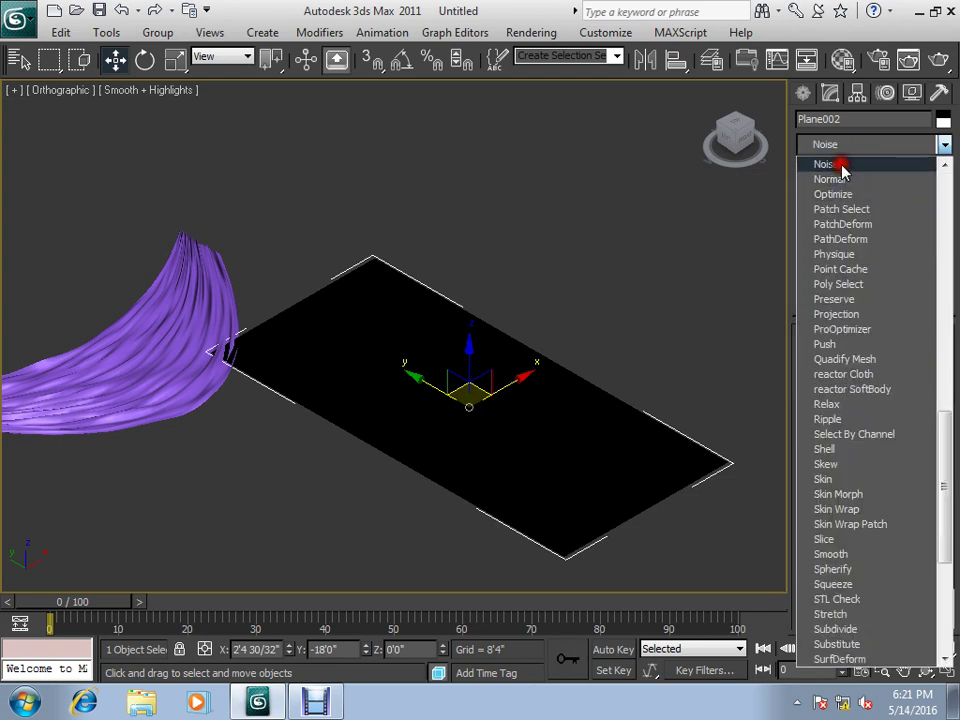
{"action": "left_click", "coordinate": [842, 164]}
Delete the Normal modifier from the stack, leaving Noise directly over the Plane base.
{"action": "left_click", "coordinate": [829, 200]}
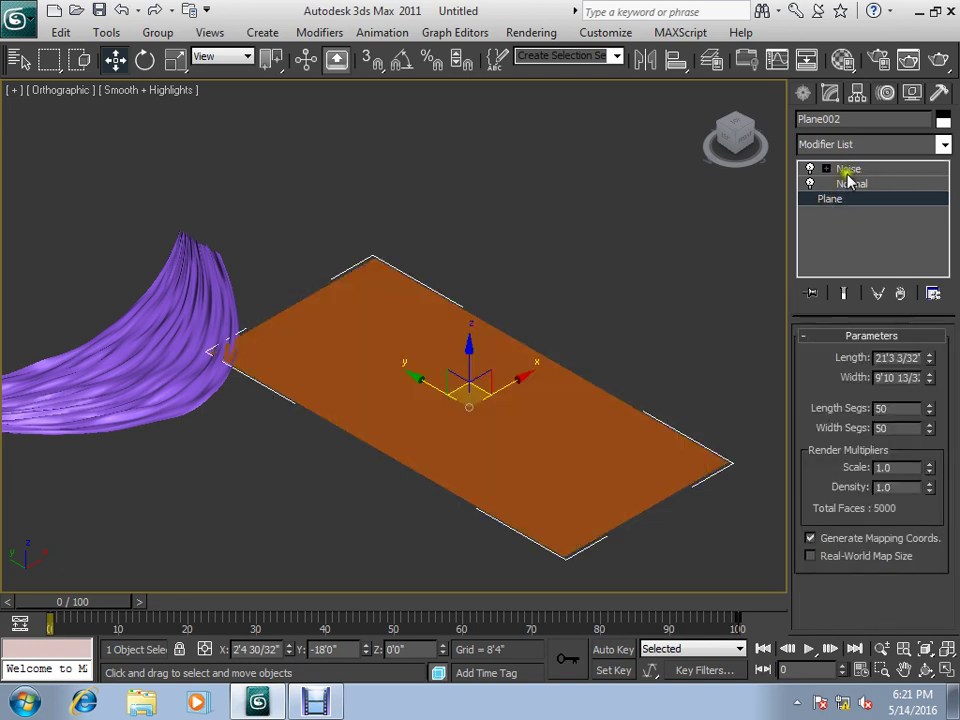
{"action": "left_click", "coordinate": [847, 172]}
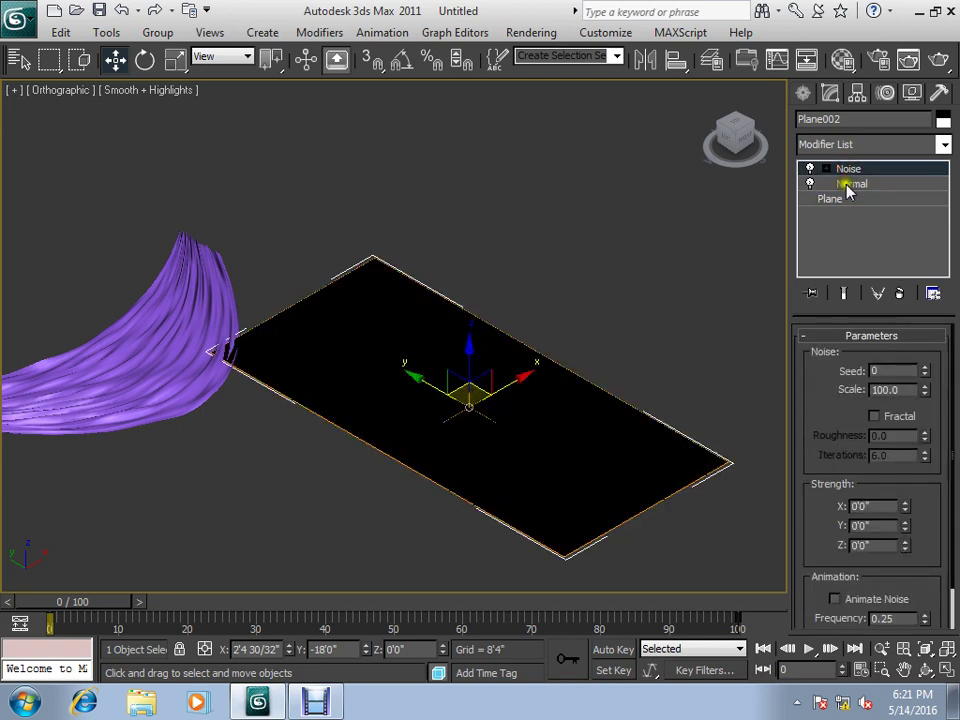
{"action": "left_click", "coordinate": [847, 186]}
{"action": "right_click", "coordinate": [848, 189]}
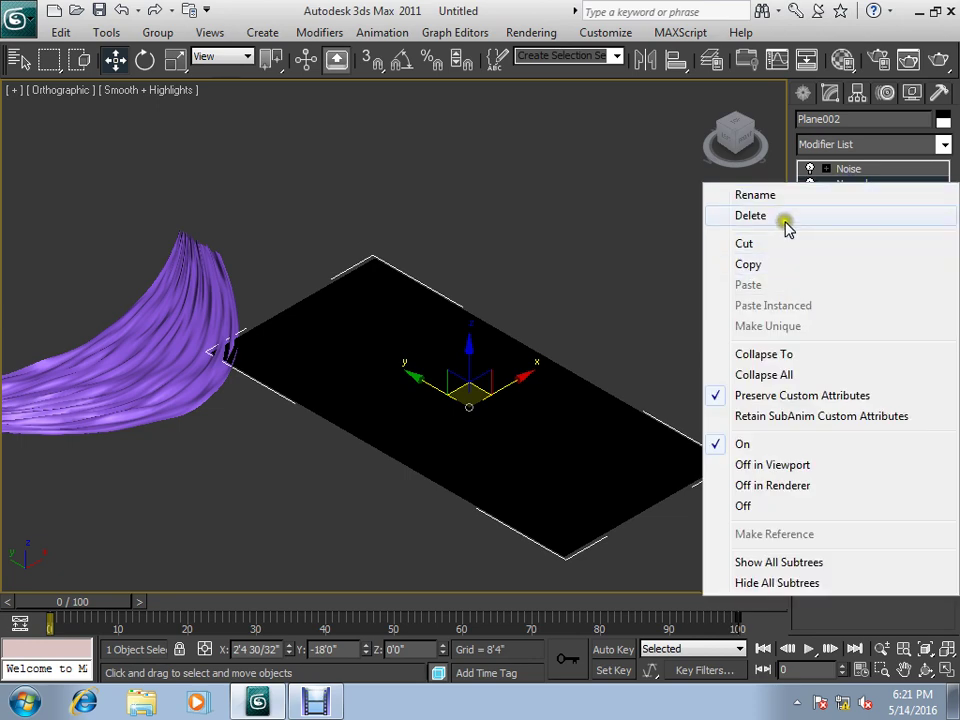
{"action": "left_click", "coordinate": [783, 219]}
{"action": "left_click", "coordinate": [855, 176]}
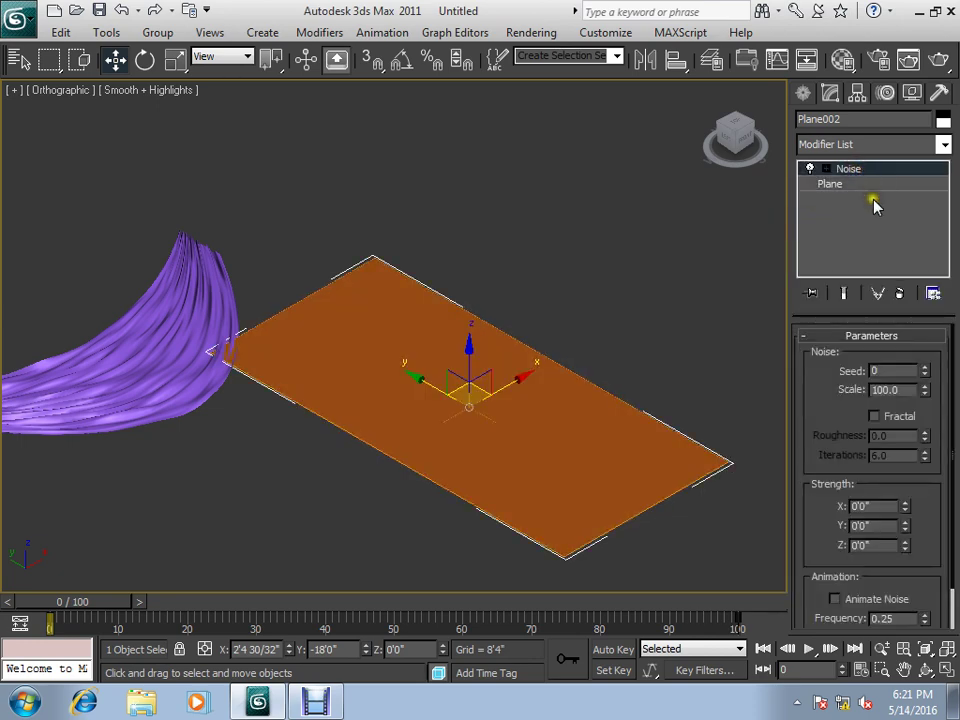
Adjust the Noise strength, set Scale to 11.0, and scale the Noise gizmo along X and Y.
{"action": "left_click_drag", "start_coordinate": [906, 548], "coordinate": [908, 521]}
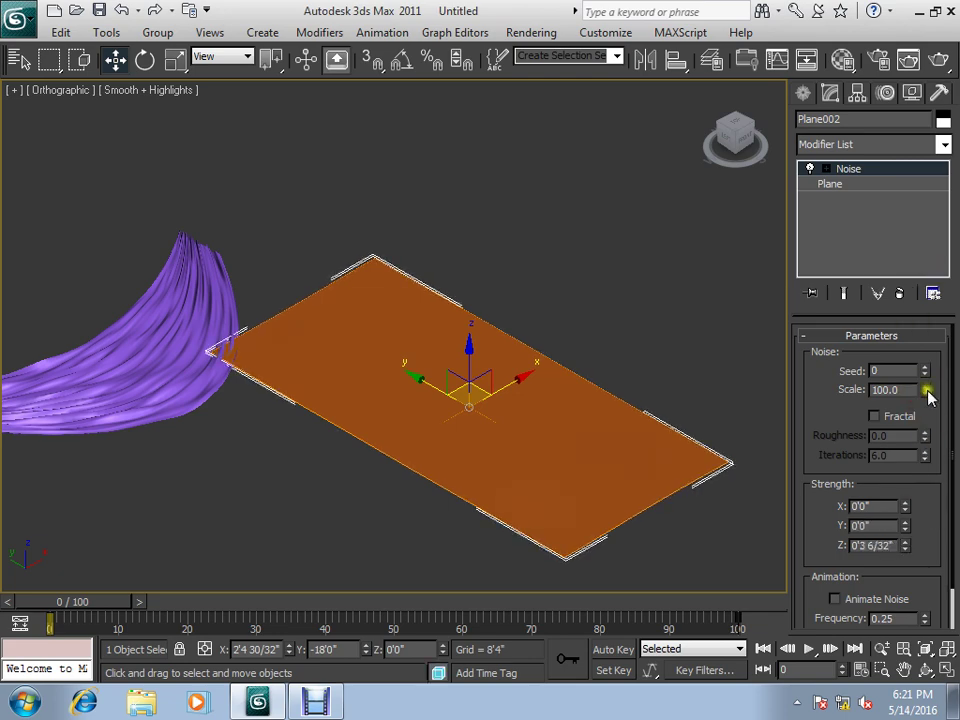
{"action": "left_click_drag", "start_coordinate": [926, 392], "coordinate": [945, 477]}
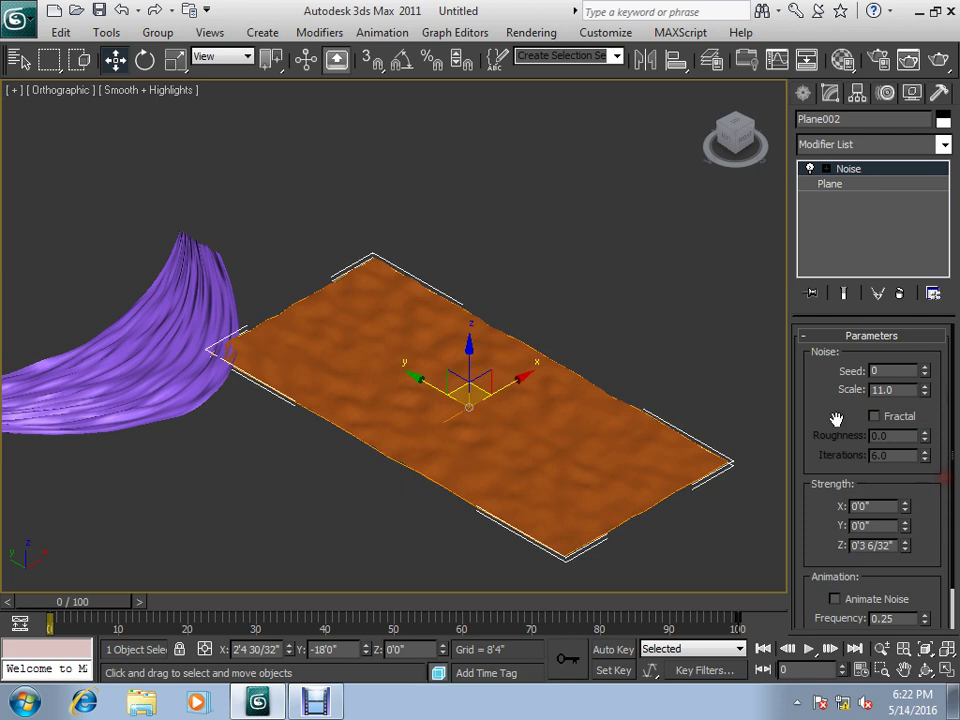
{"action": "left_click", "coordinate": [825, 170]}
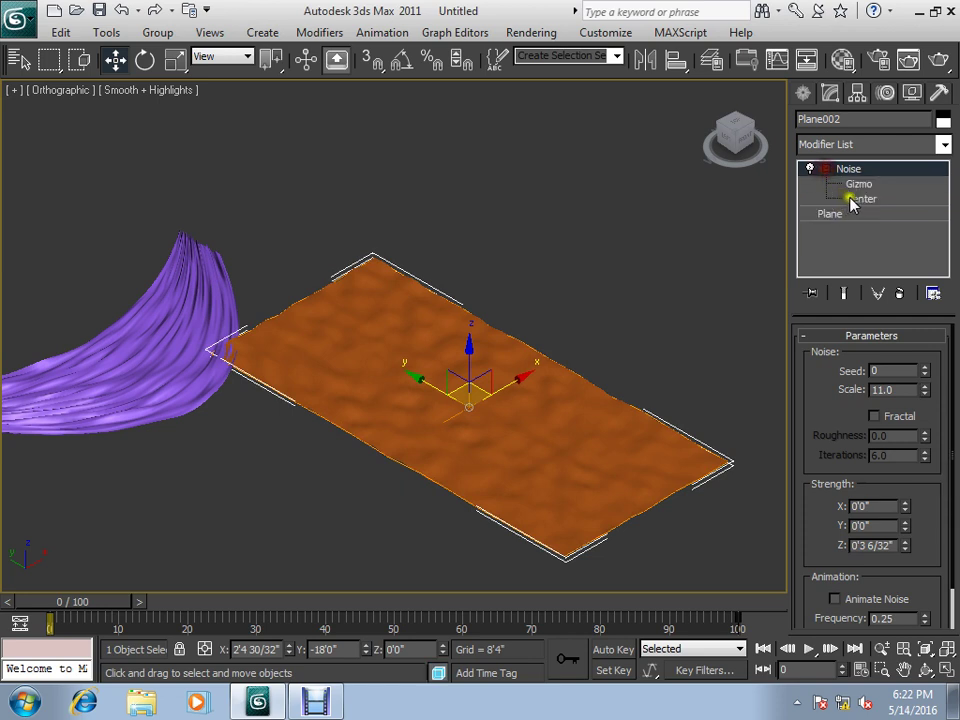
{"action": "left_click", "coordinate": [853, 185]}
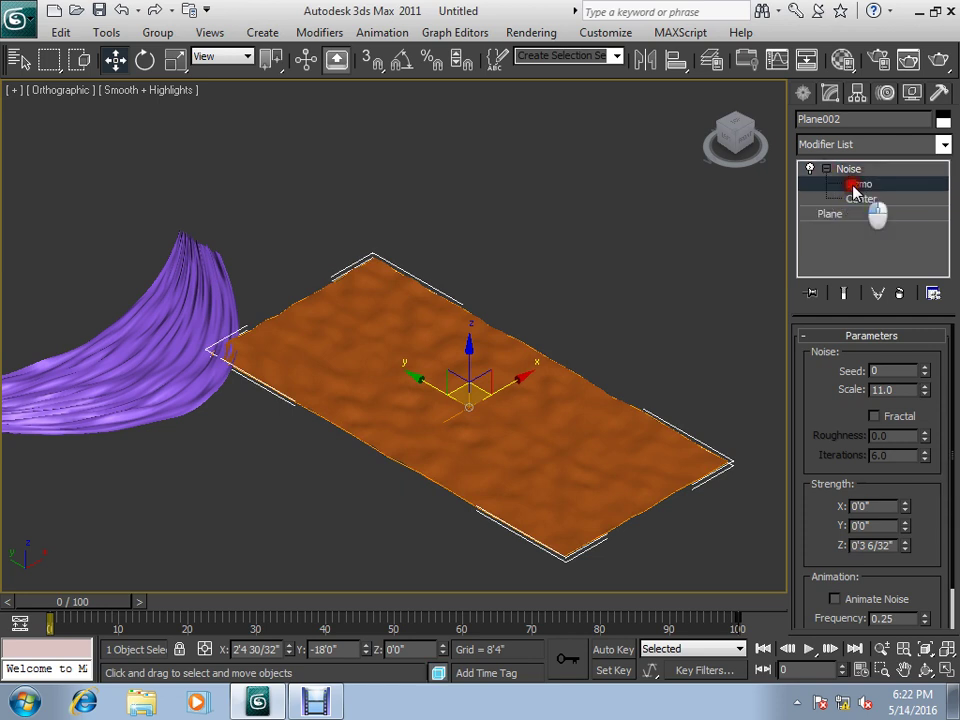
{"action": "left_click", "coordinate": [175, 60]}
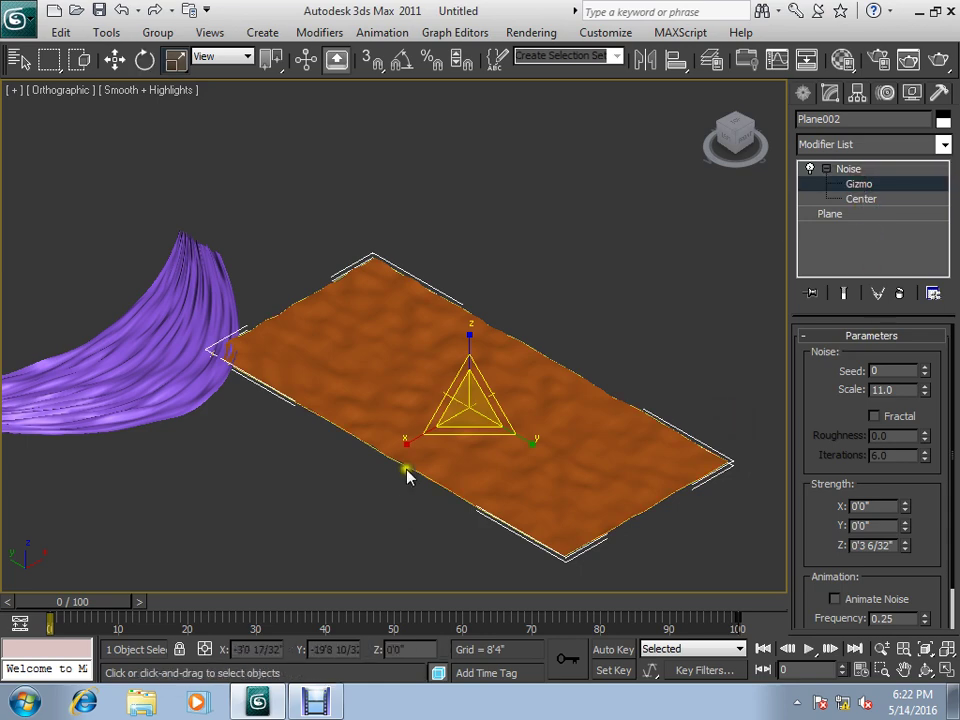
{"action": "left_click_drag", "start_coordinate": [405, 445], "coordinate": [410, 453]}
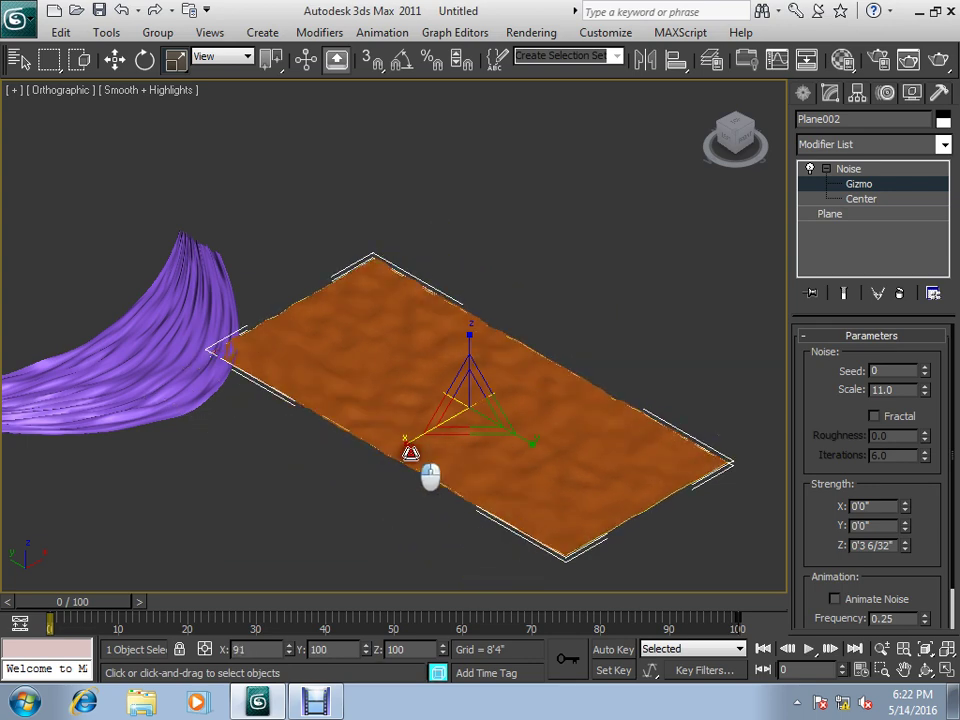
{"action": "left_click_drag", "start_coordinate": [531, 439], "coordinate": [616, 494]}
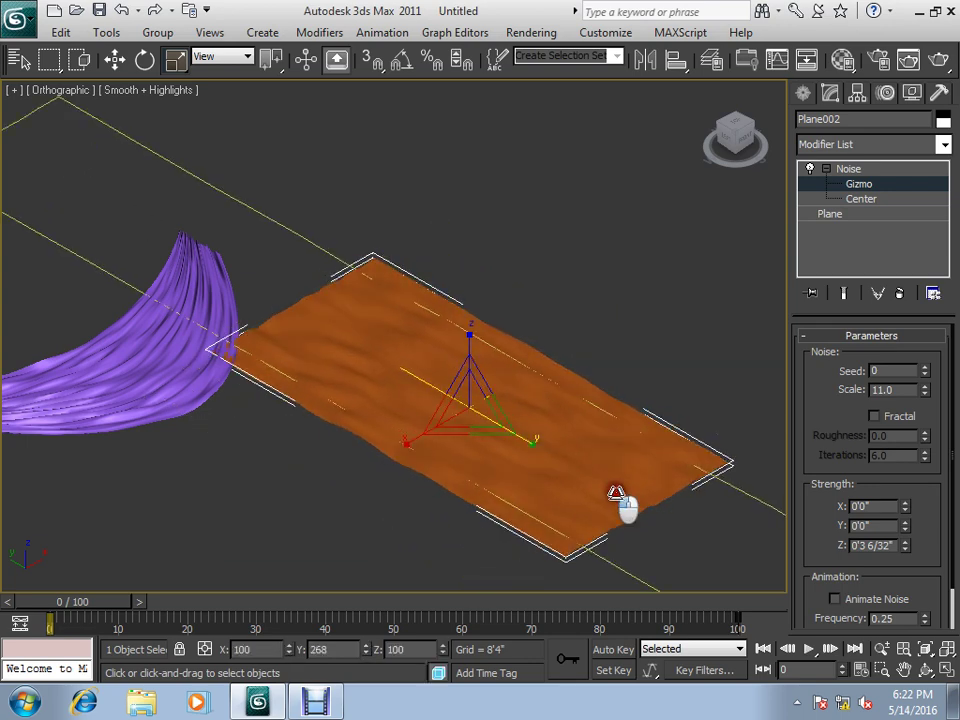
{"action": "mouse_move", "coordinate": [411, 452]}
{"action": "left_mouse_down"}
{"action": "mouse_move", "coordinate": [439, 416]}
{"action": "mouse_move", "coordinate": [600, 281]}
{"action": "mouse_move", "coordinate": [617, 285]}
{"action": "left_mouse_up"}
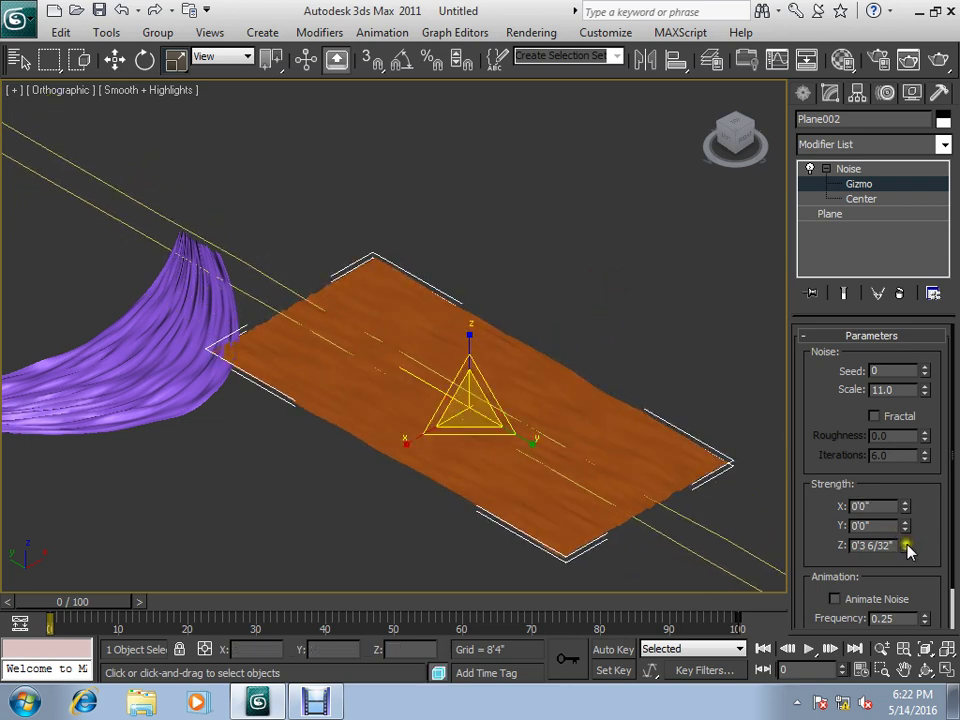
Set Noise Z strength to 0'5 25/32" and view the plane from the top.
{"action": "left_click_drag", "start_coordinate": [908, 548], "coordinate": [900, 415]}
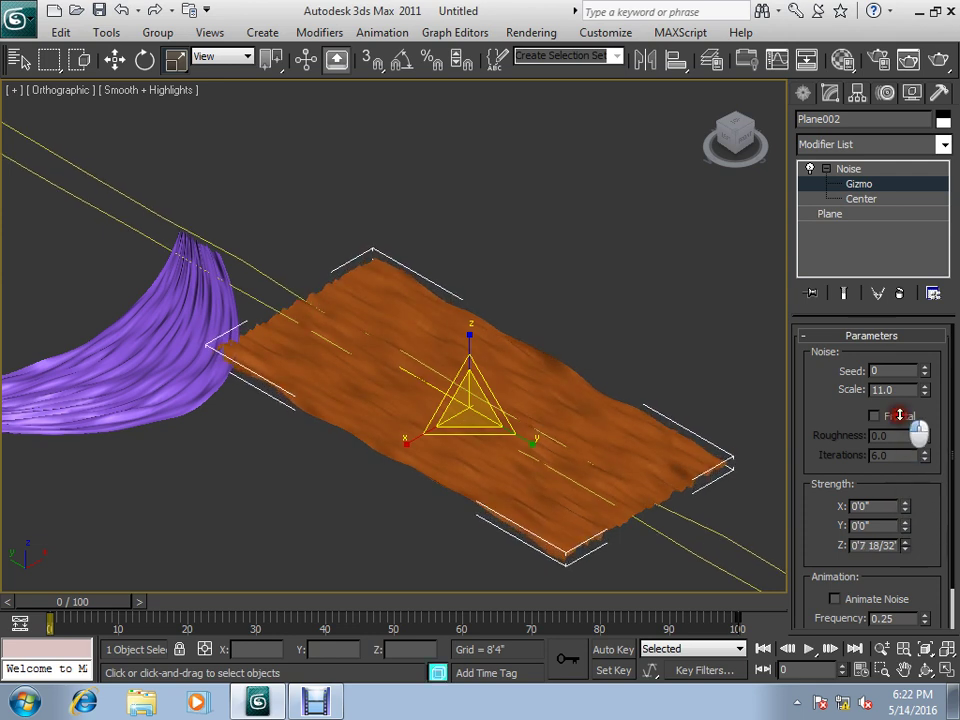
{"action": "left_click_drag", "start_coordinate": [900, 415], "coordinate": [896, 463]}
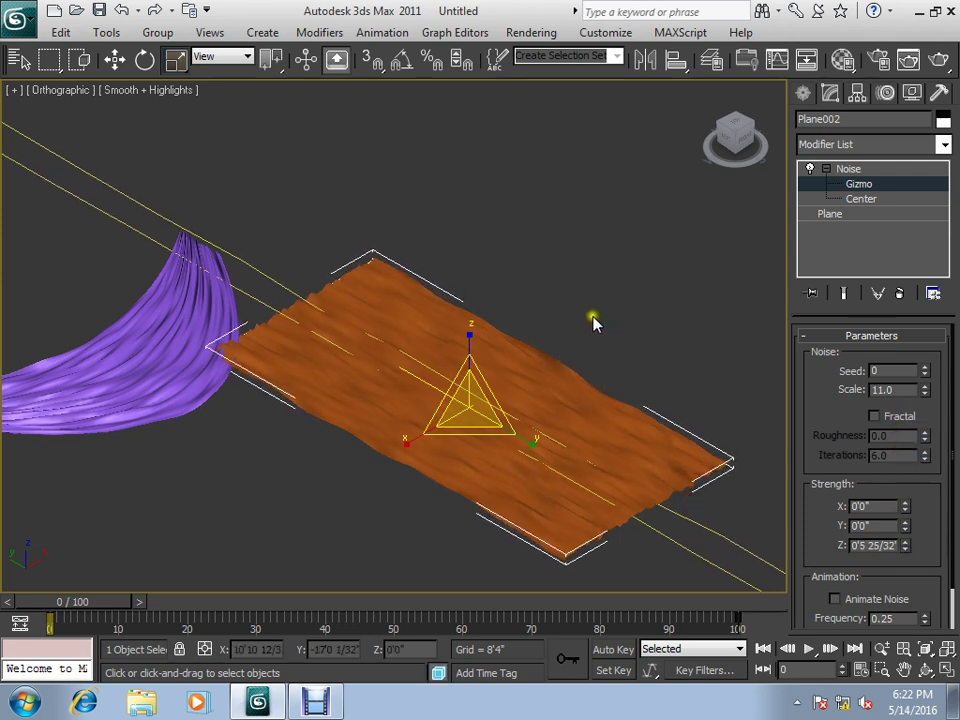
{"action": "left_click", "coordinate": [851, 172]}
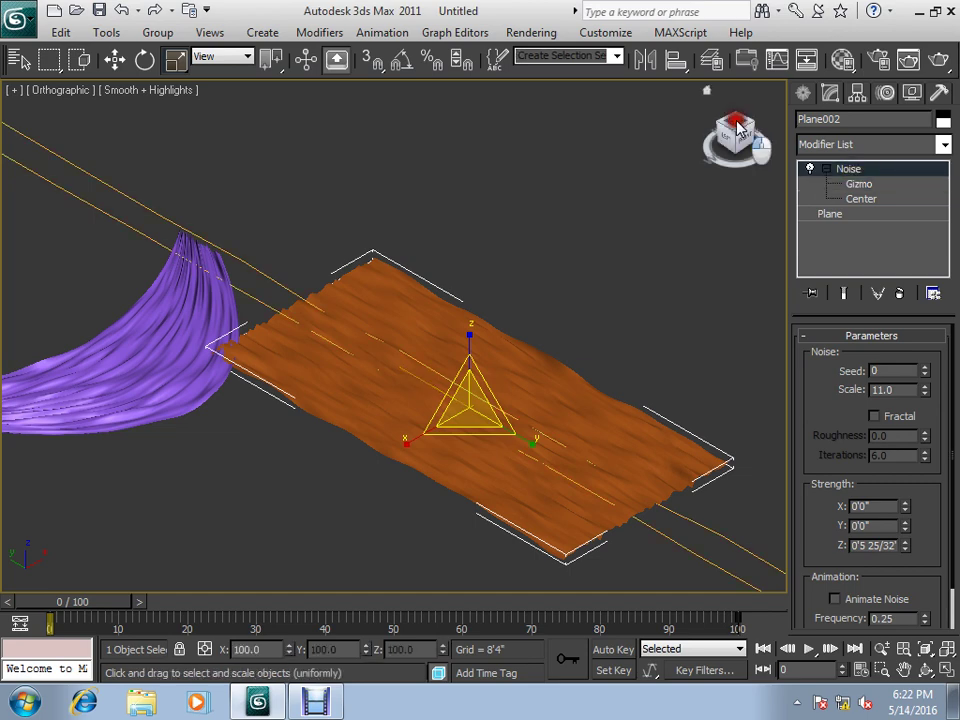
{"action": "mouse_move", "coordinate": [750, 153]}
{"action": "left_mouse_down"}
{"action": "mouse_move", "coordinate": [715, 163]}
{"action": "mouse_move", "coordinate": [589, 272]}
{"action": "left_mouse_up"}
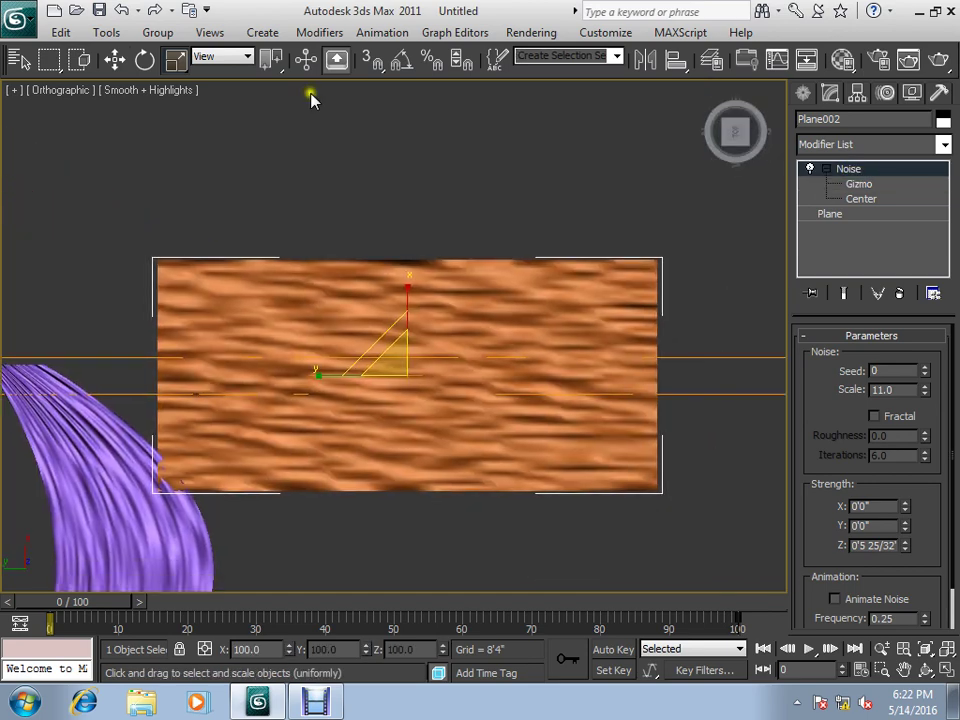
{"action": "left_click", "coordinate": [113, 60]}
{"action": "middle_click_drag", "start_coordinate": [527, 229], "coordinate": [579, 240]}
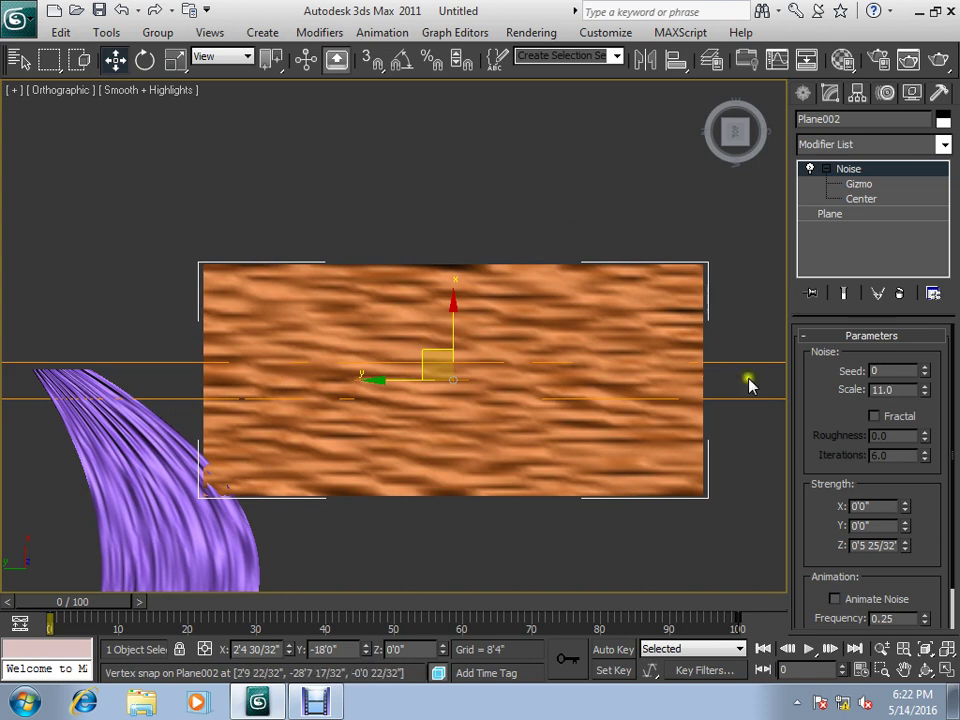
Add an FFD 4x4x4 modifier above Noise in Plane002's stack.
{"action": "left_click", "coordinate": [846, 148]}
{"action": "key", "text": "f"}
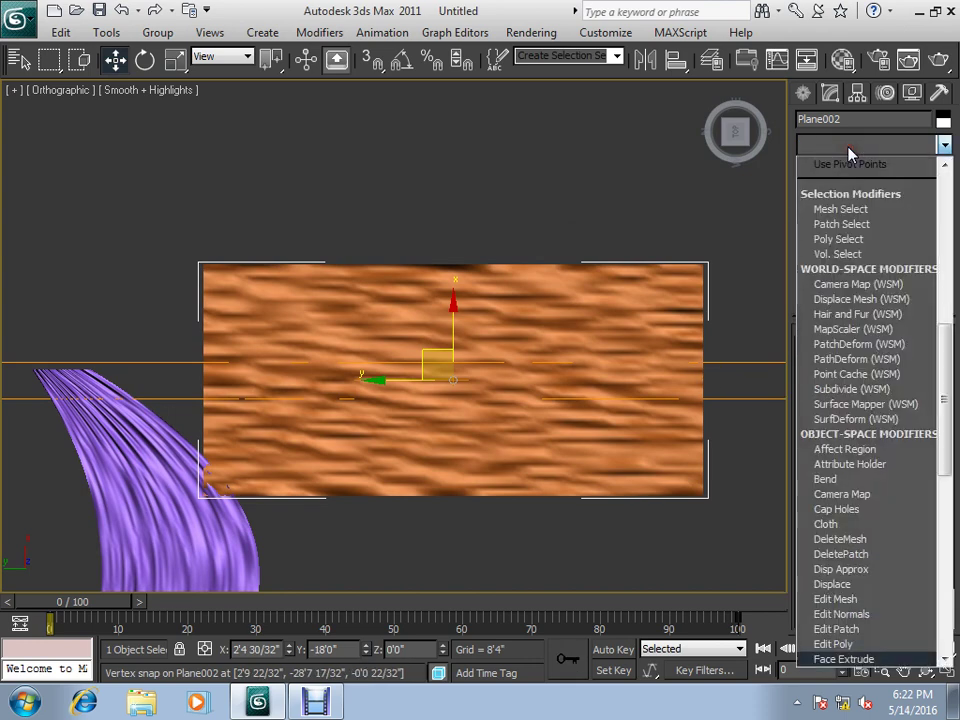
{"action": "scroll", "coordinate": [843, 178], "scroll_direction": "down", "scroll_amount": 10}
{"action": "left_click", "coordinate": [840, 209]}
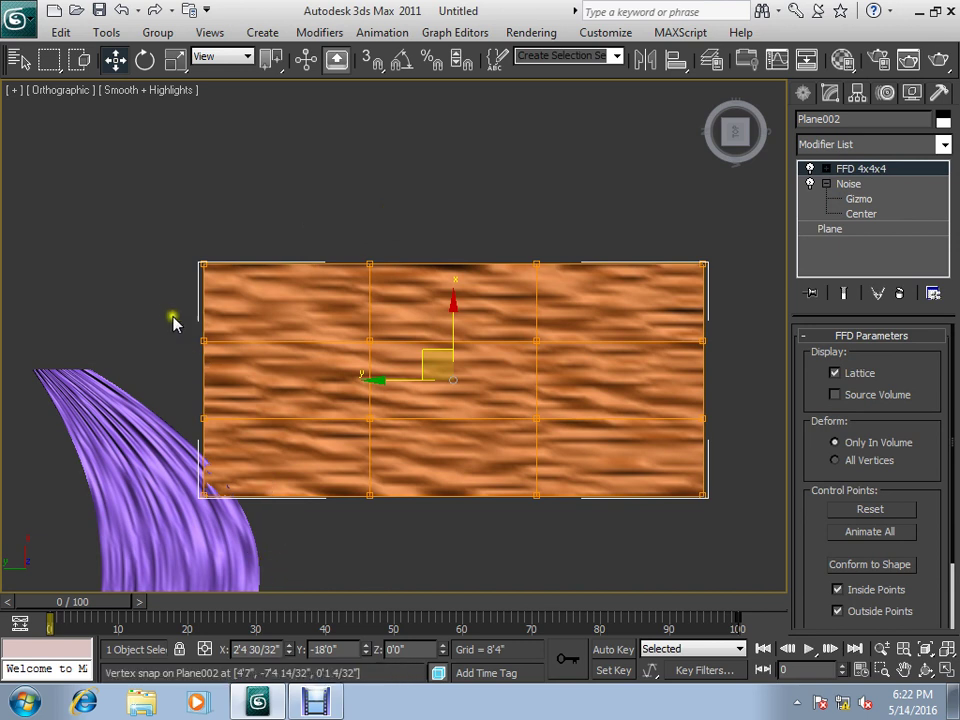
At FFD Control Points level, raise the left-edge and second-column lattice points.
{"action": "left_click_drag", "start_coordinate": [224, 355], "coordinate": [226, 360]}
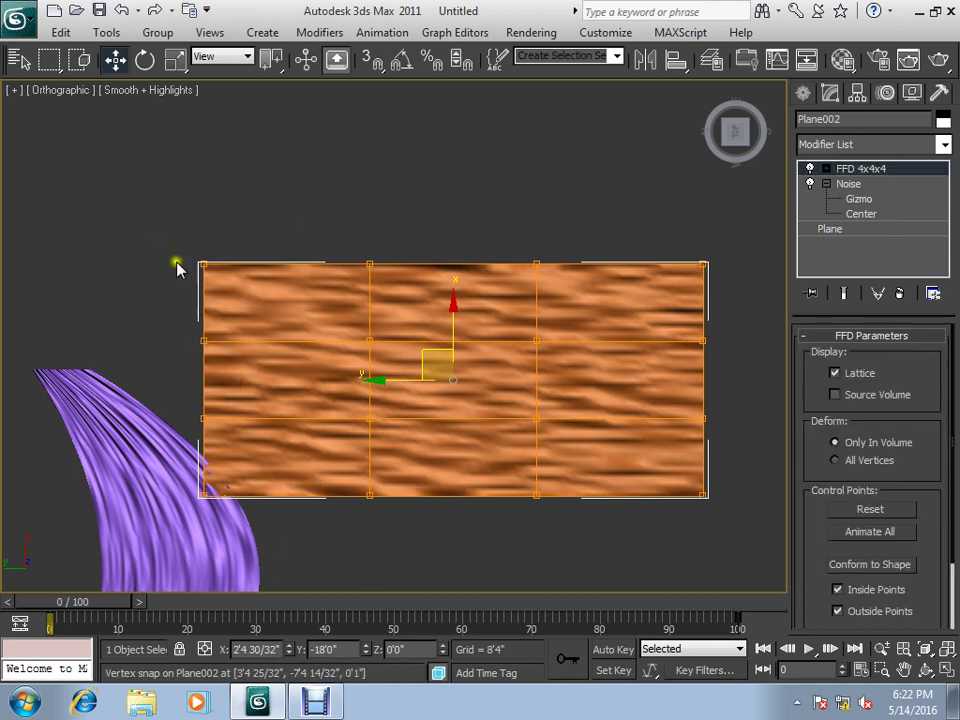
{"action": "left_click", "coordinate": [862, 172]}
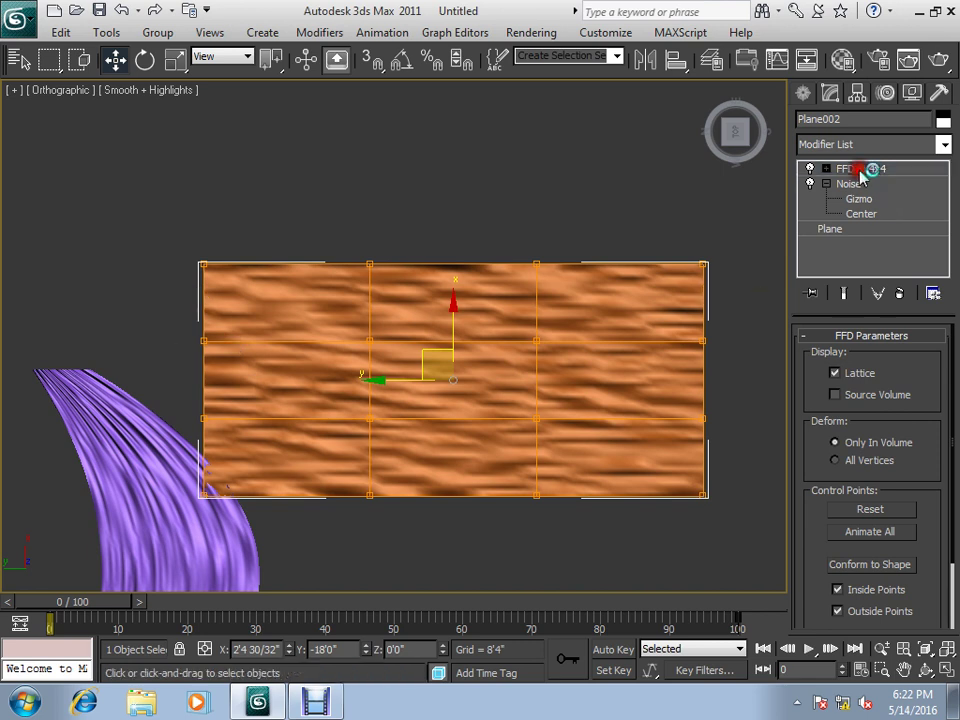
{"action": "left_click_drag", "start_coordinate": [233, 366], "coordinate": [240, 372]}
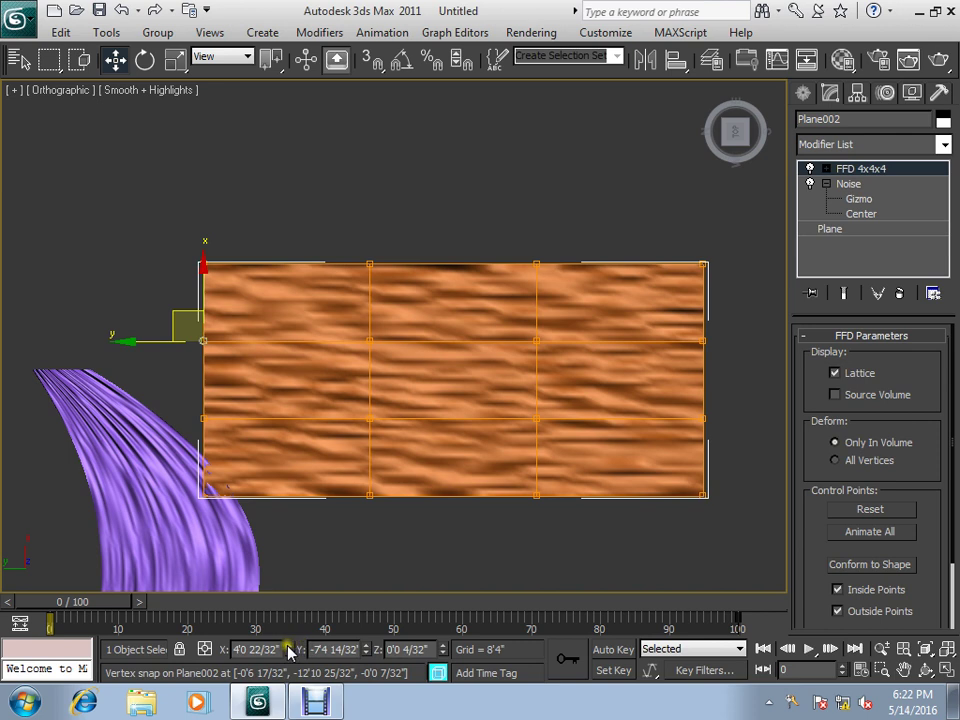
{"action": "mouse_move", "coordinate": [289, 651]}
{"action": "left_mouse_down"}
{"action": "mouse_move", "coordinate": [311, 658]}
{"action": "mouse_move", "coordinate": [297, 667]}
{"action": "mouse_move", "coordinate": [285, 551]}
{"action": "left_mouse_up"}
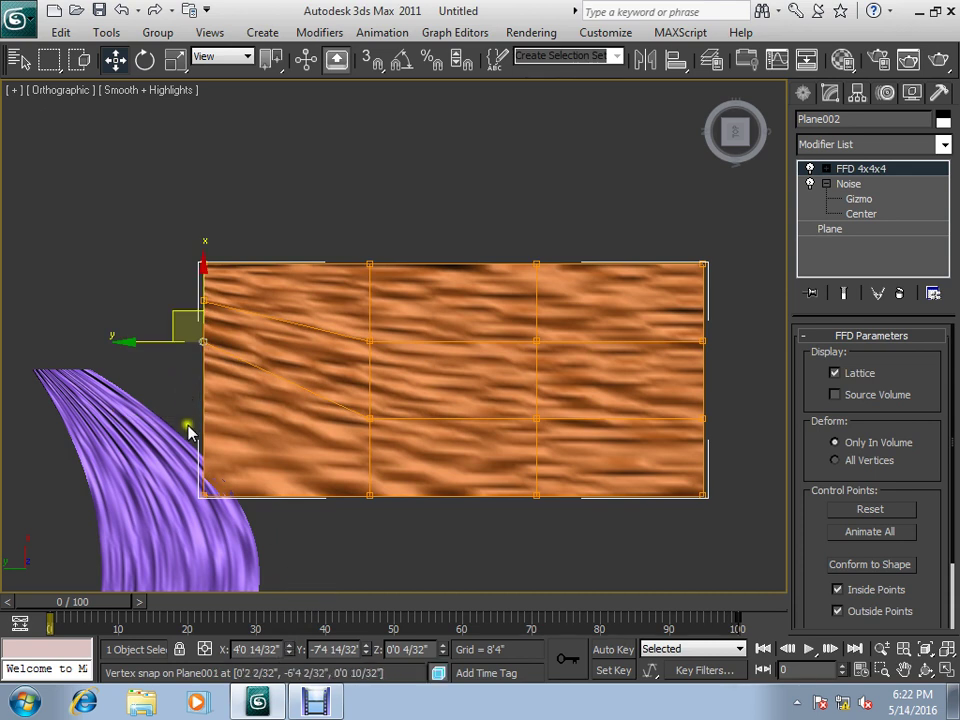
{"action": "mouse_move", "coordinate": [189, 426]}
{"action": "left_mouse_down"}
{"action": "mouse_move", "coordinate": [278, 615]}
{"action": "mouse_move", "coordinate": [397, 536]}
{"action": "left_mouse_up"}
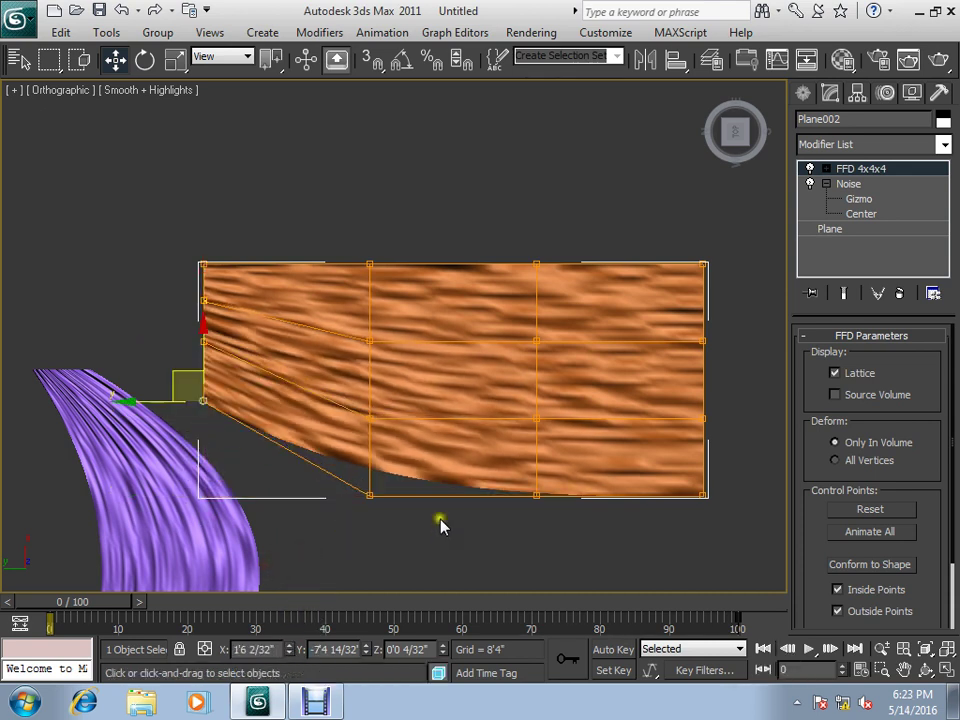
{"action": "left_click", "coordinate": [370, 343]}
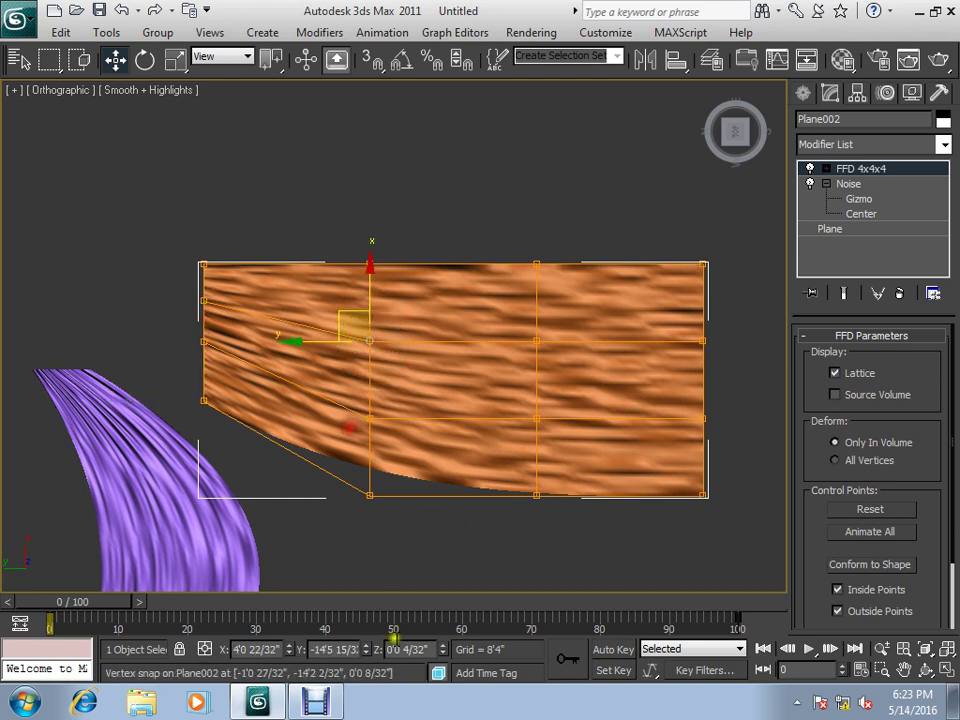
{"action": "mouse_move", "coordinate": [292, 652]}
{"action": "left_mouse_down"}
{"action": "mouse_move", "coordinate": [319, 634]}
{"action": "mouse_move", "coordinate": [313, 645]}
{"action": "mouse_move", "coordinate": [300, 612]}
{"action": "left_mouse_up"}
{"action": "left_click", "coordinate": [362, 443]}
{"action": "left_click_drag", "start_coordinate": [408, 475], "coordinate": [349, 528]}
{"action": "left_click_drag", "start_coordinate": [293, 650], "coordinate": [304, 596]}
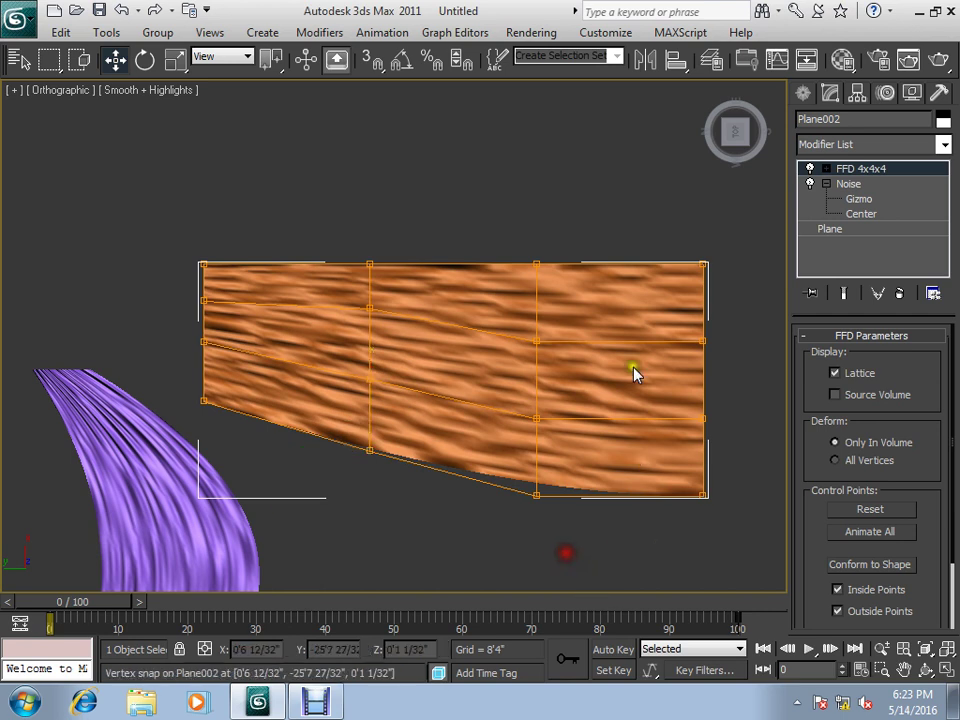
Move the third-column lattice point to shape the sag of the lower edge.
{"action": "left_click", "coordinate": [537, 341]}
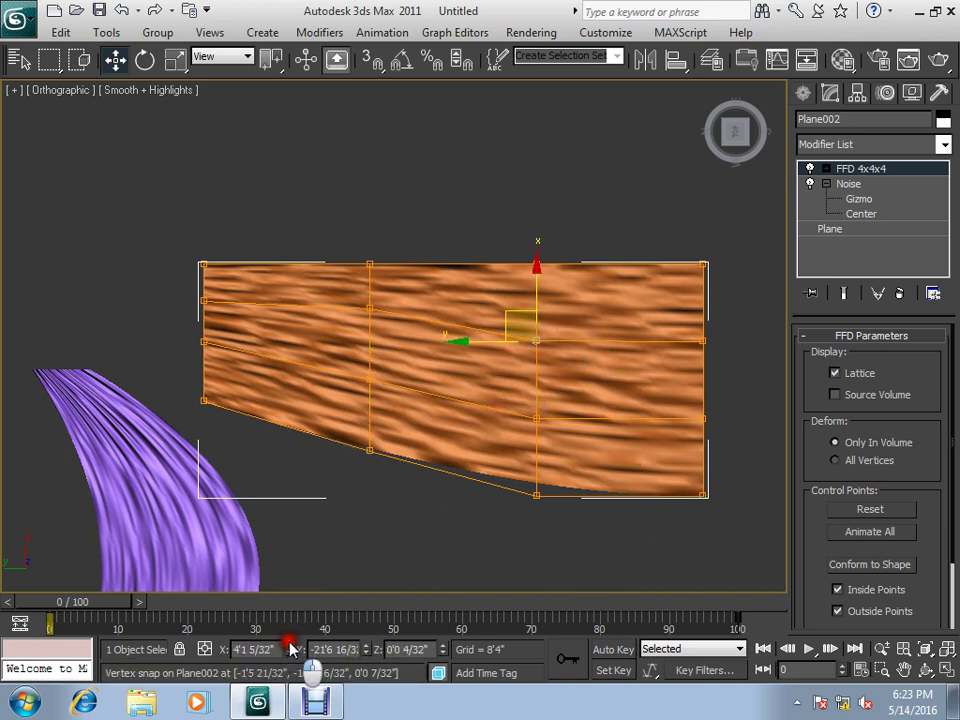
{"action": "left_click_drag", "start_coordinate": [290, 649], "coordinate": [480, 510]}
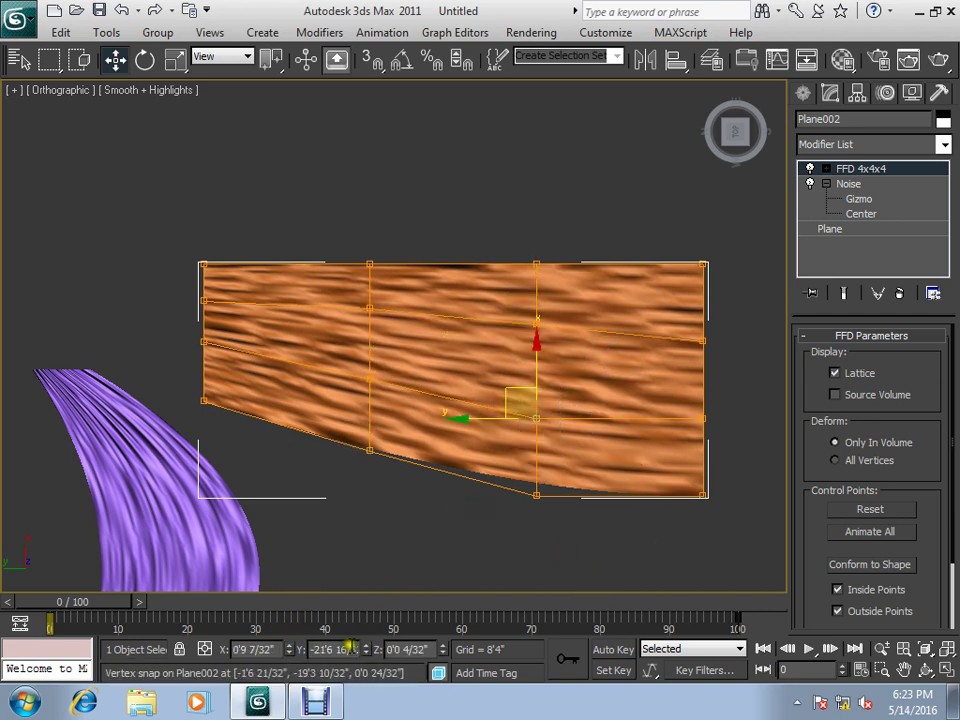
{"action": "left_click_drag", "start_coordinate": [296, 652], "coordinate": [405, 595]}
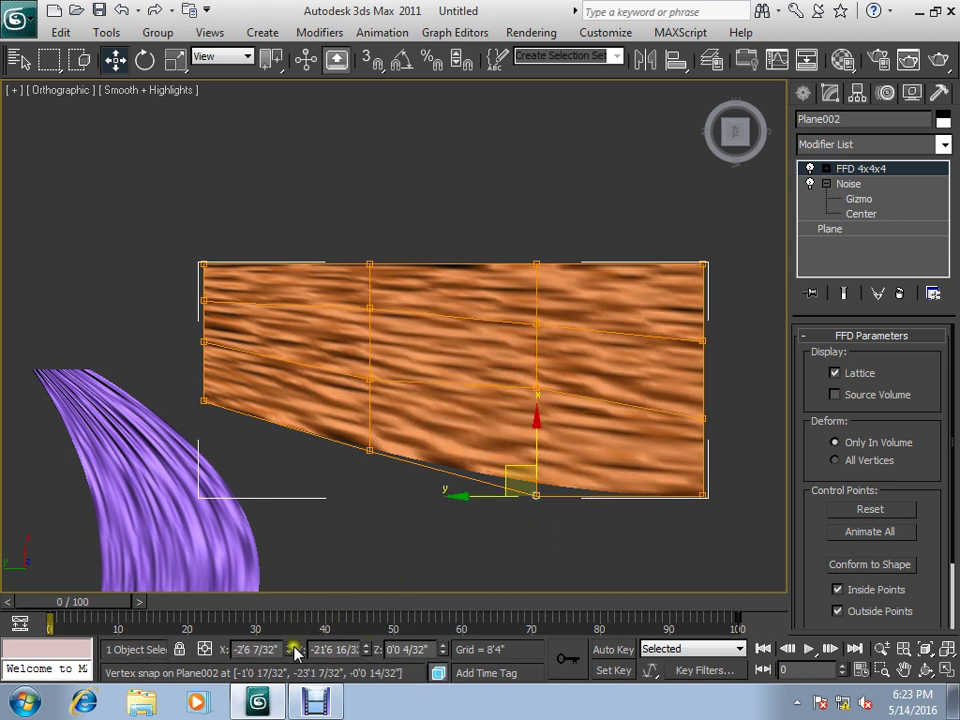
{"action": "mouse_move", "coordinate": [296, 652]}
{"action": "left_mouse_down"}
{"action": "mouse_move", "coordinate": [289, 613]}
{"action": "mouse_move", "coordinate": [317, 643]}
{"action": "left_mouse_up"}
{"action": "left_click", "coordinate": [370, 450]}
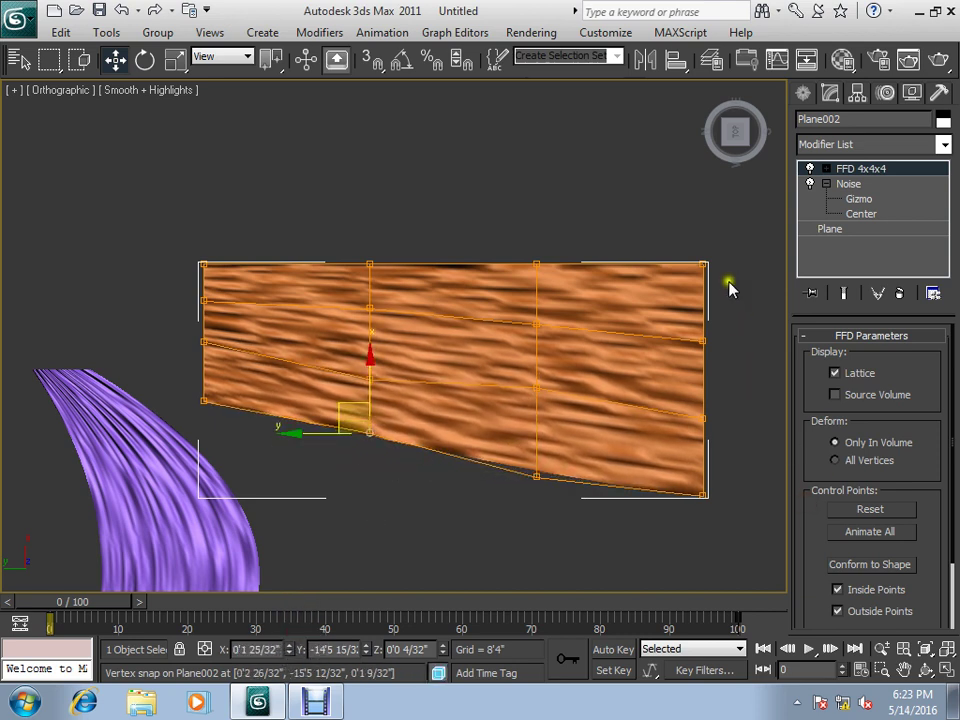
Raise the right-edge lattice points so the drape lifts at the right side.
{"action": "left_click", "coordinate": [703, 341]}
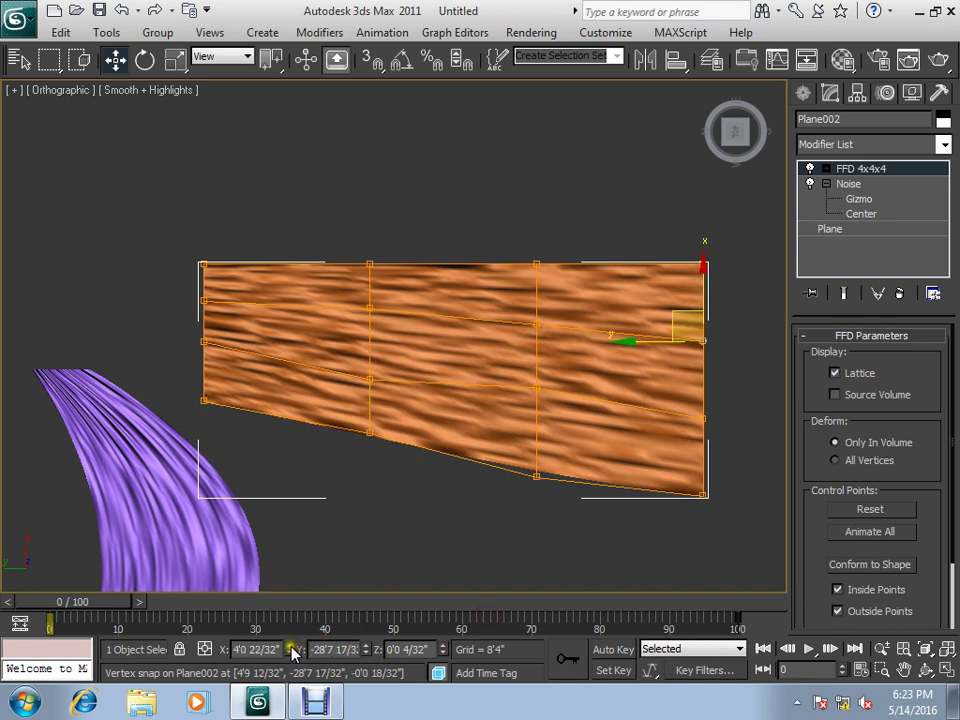
{"action": "left_click_drag", "start_coordinate": [292, 652], "coordinate": [306, 643]}
{"action": "left_click", "coordinate": [704, 419]}
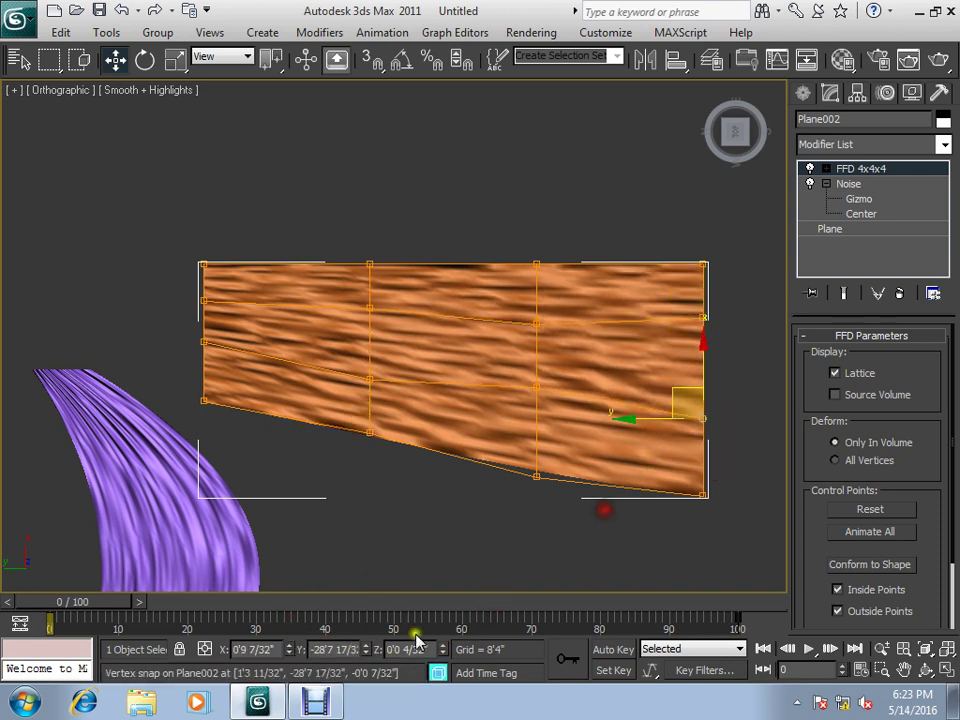
{"action": "left_click_drag", "start_coordinate": [291, 652], "coordinate": [315, 637]}
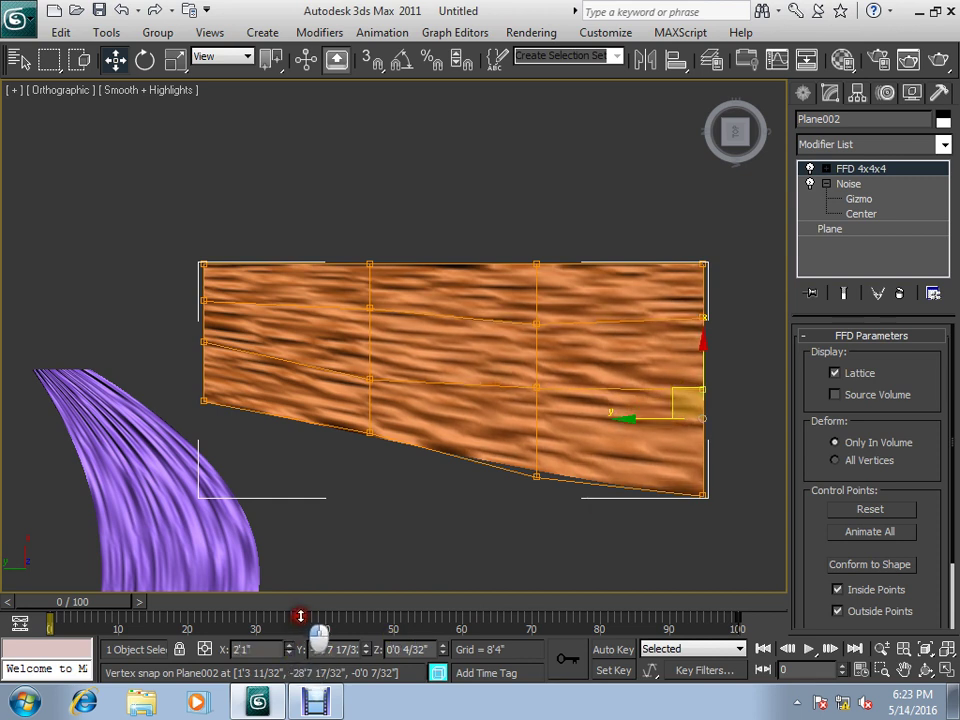
{"action": "left_click_drag", "start_coordinate": [743, 468], "coordinate": [580, 568]}
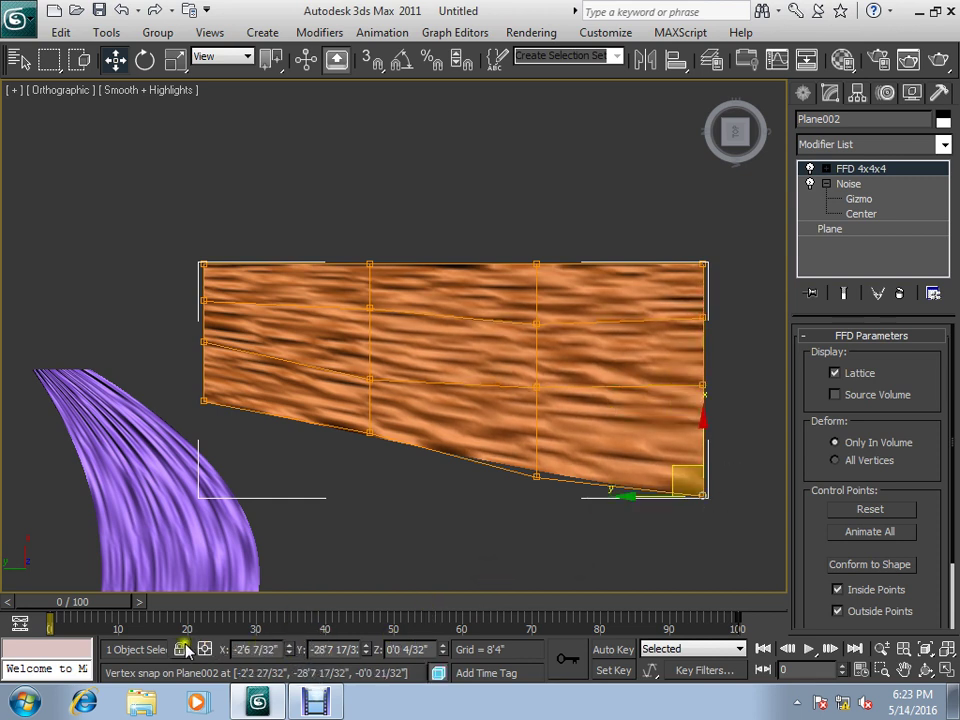
{"action": "left_click_drag", "start_coordinate": [290, 651], "coordinate": [318, 630]}
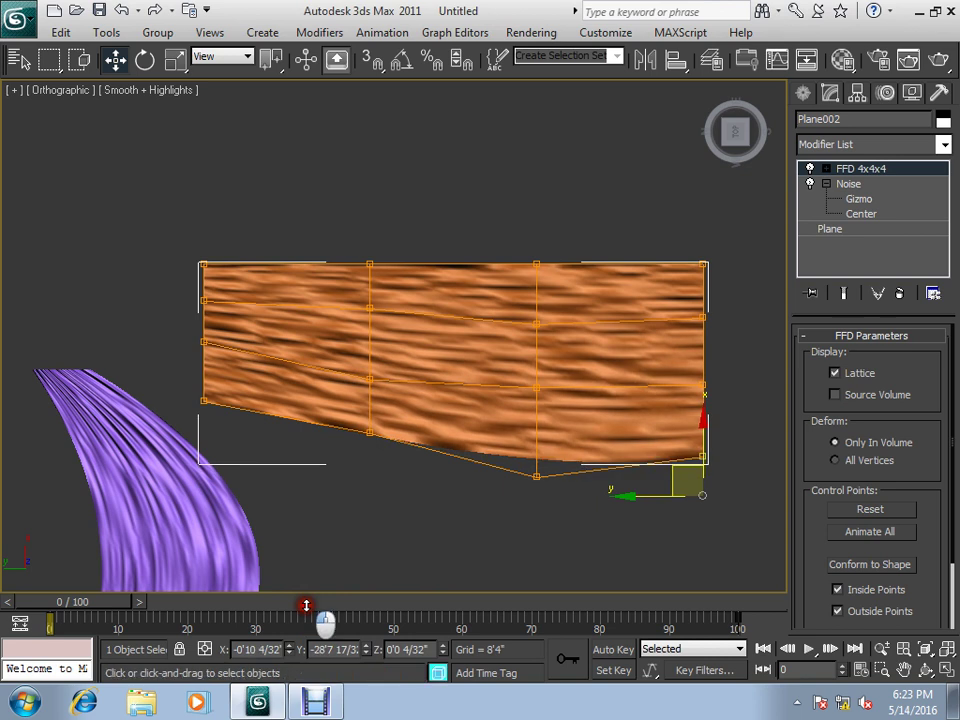
{"action": "left_click", "coordinate": [484, 525]}
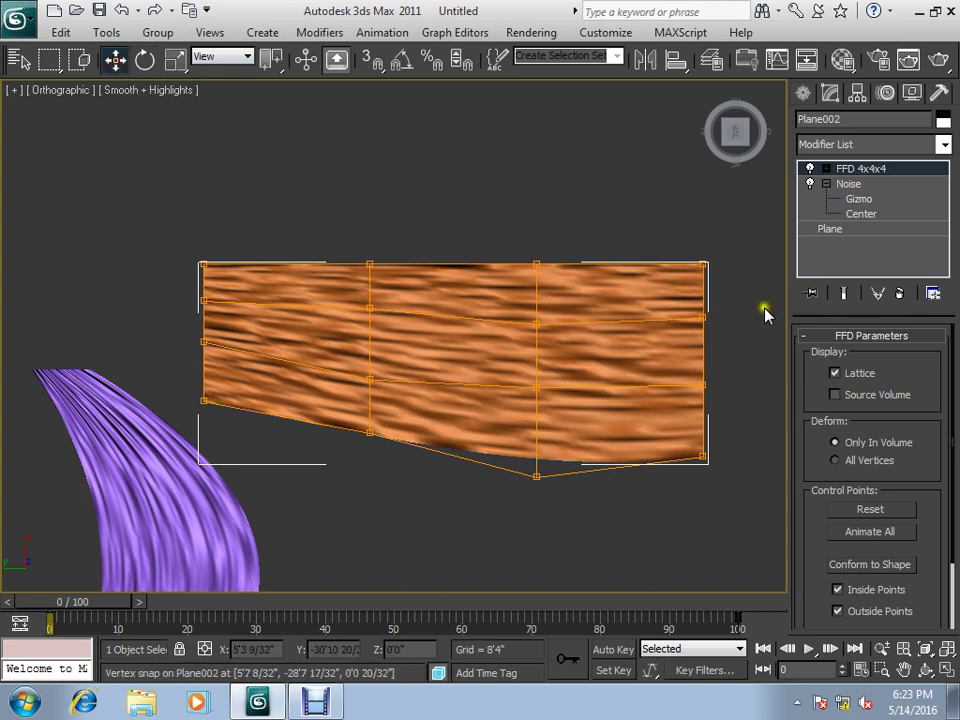
{"action": "left_click", "coordinate": [838, 230]}
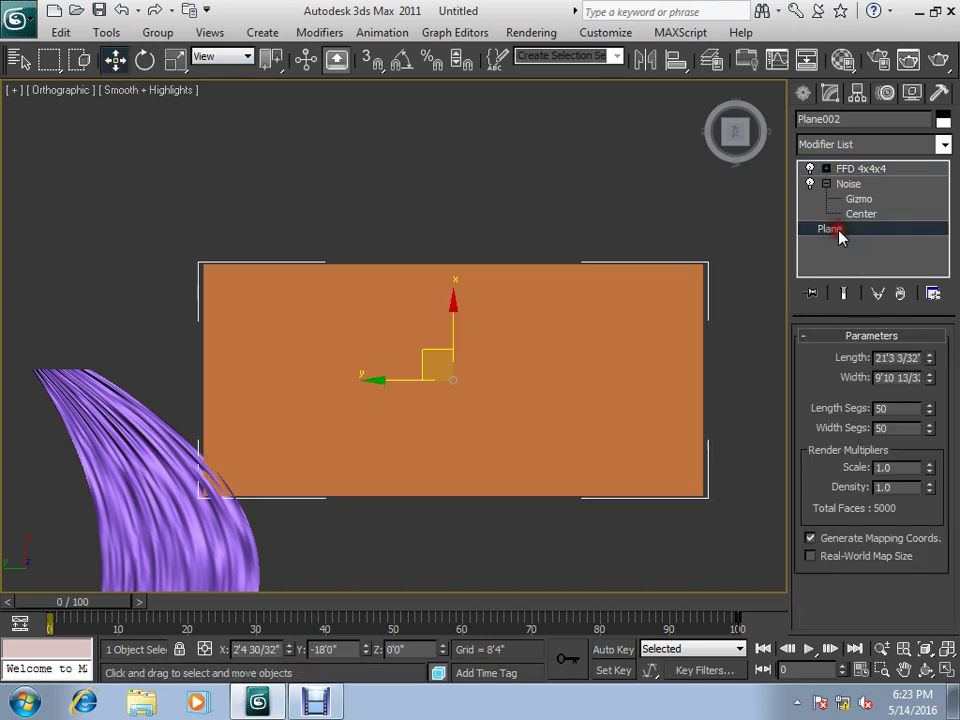
Reselect Plane002 and move it left and down toward the purple drape.
{"action": "left_click", "coordinate": [858, 172]}
{"action": "left_click", "coordinate": [639, 261]}
{"action": "left_click", "coordinate": [469, 343]}
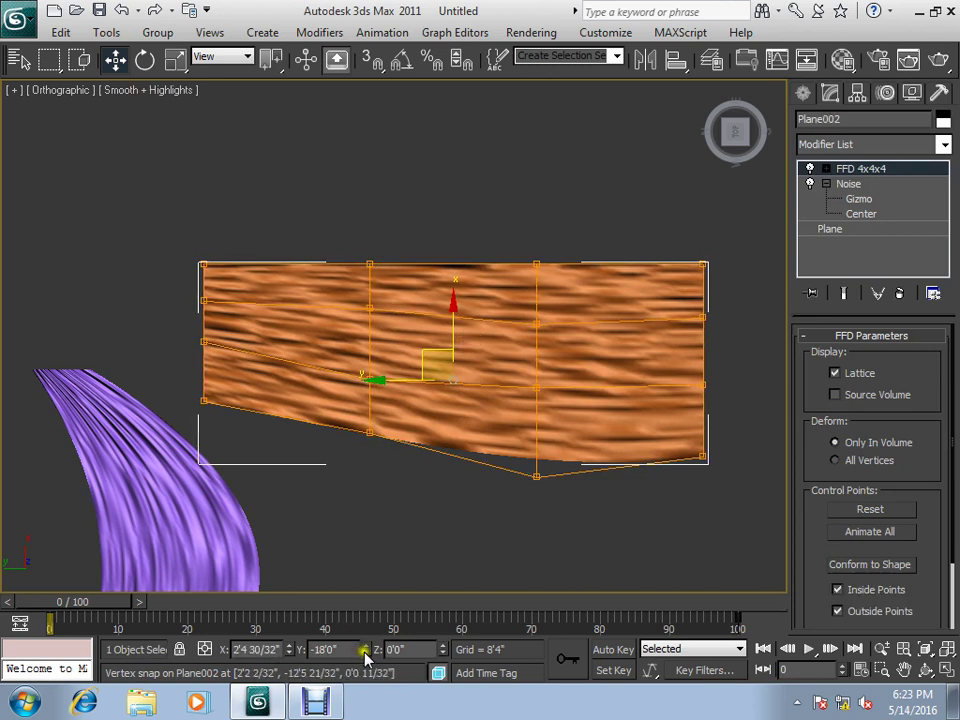
{"action": "left_click_drag", "start_coordinate": [366, 656], "coordinate": [392, 484]}
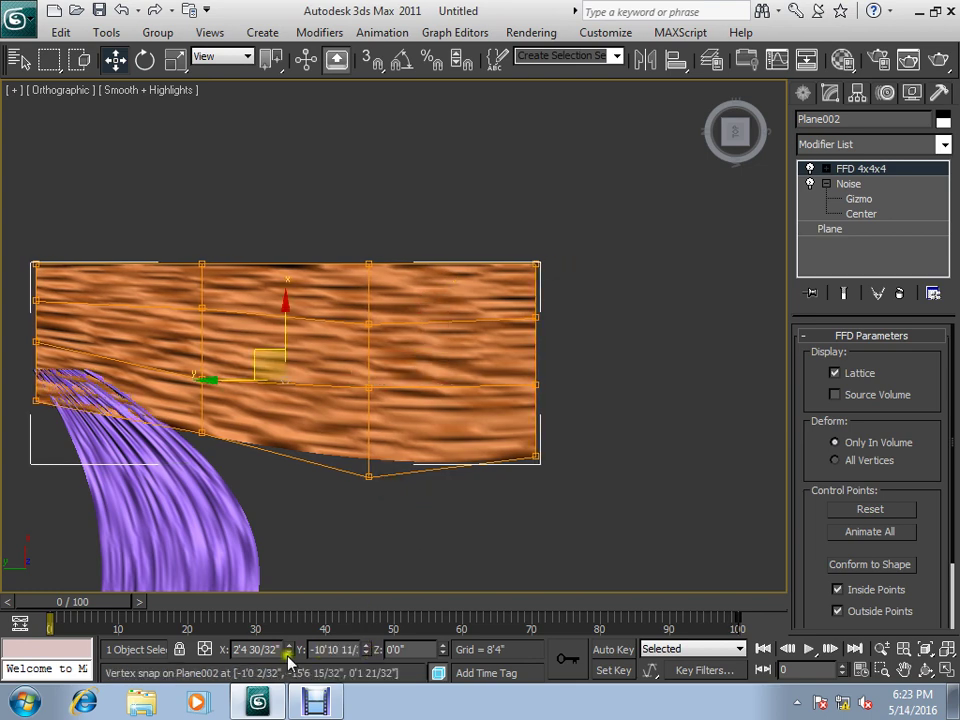
{"action": "left_click_drag", "start_coordinate": [288, 655], "coordinate": [323, 70]}
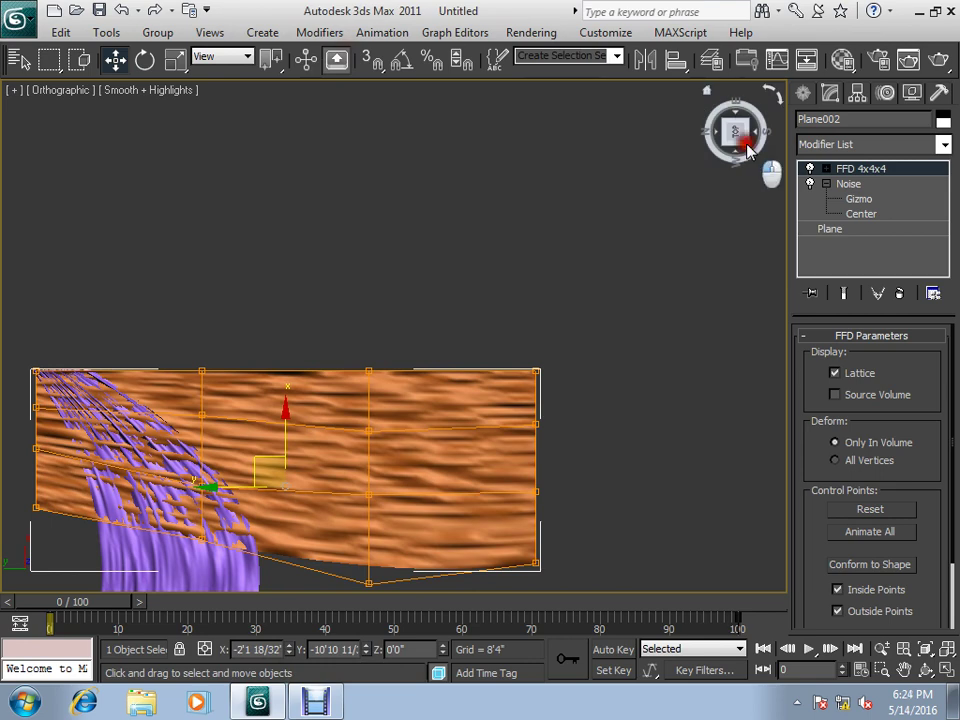
Lower the panel to Z -0'6 24/32" and slide it back along Y beneath the swag.
{"action": "left_click_drag", "start_coordinate": [748, 152], "coordinate": [698, 296]}
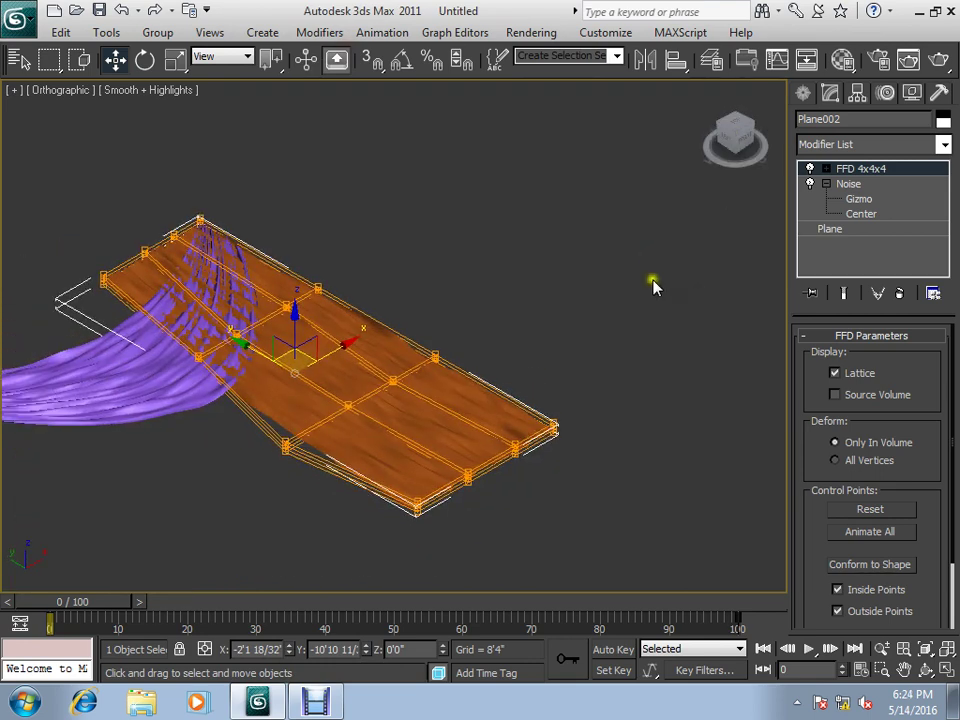
{"action": "scroll", "coordinate": [620, 270], "scroll_direction": "down", "scroll_amount": 2}
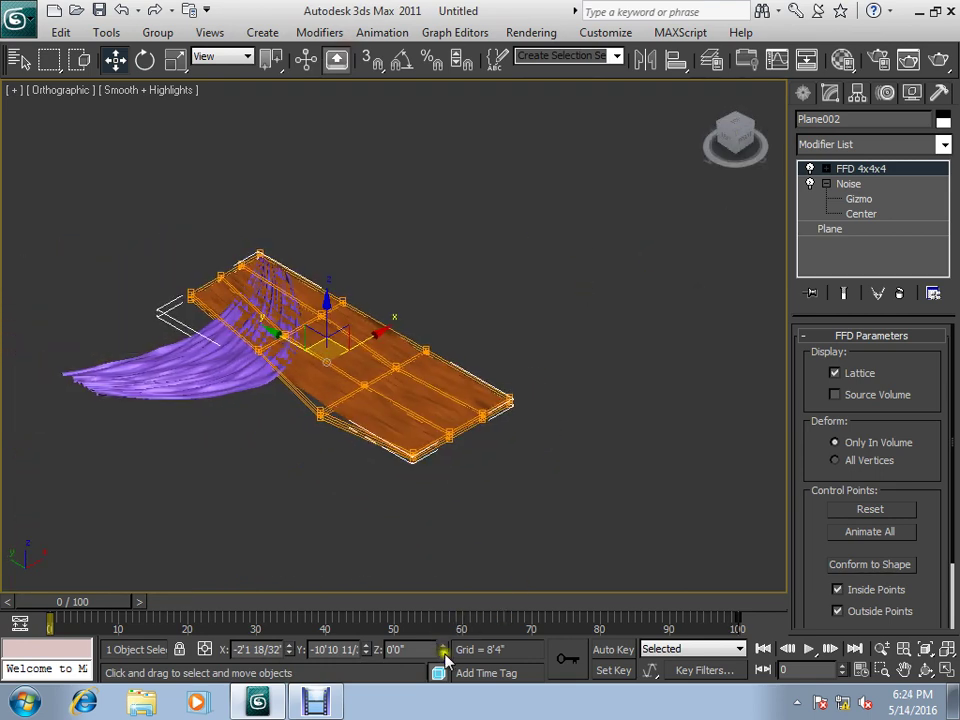
{"action": "left_click_drag", "start_coordinate": [446, 656], "coordinate": [446, 658]}
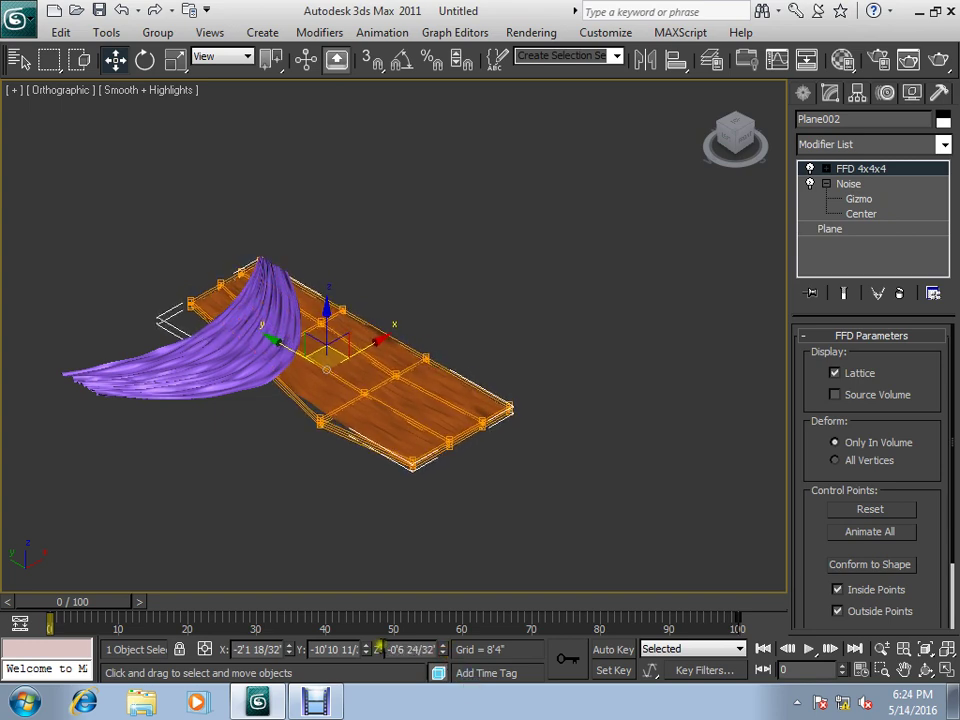
{"action": "left_click_drag", "start_coordinate": [369, 659], "coordinate": [388, 682]}
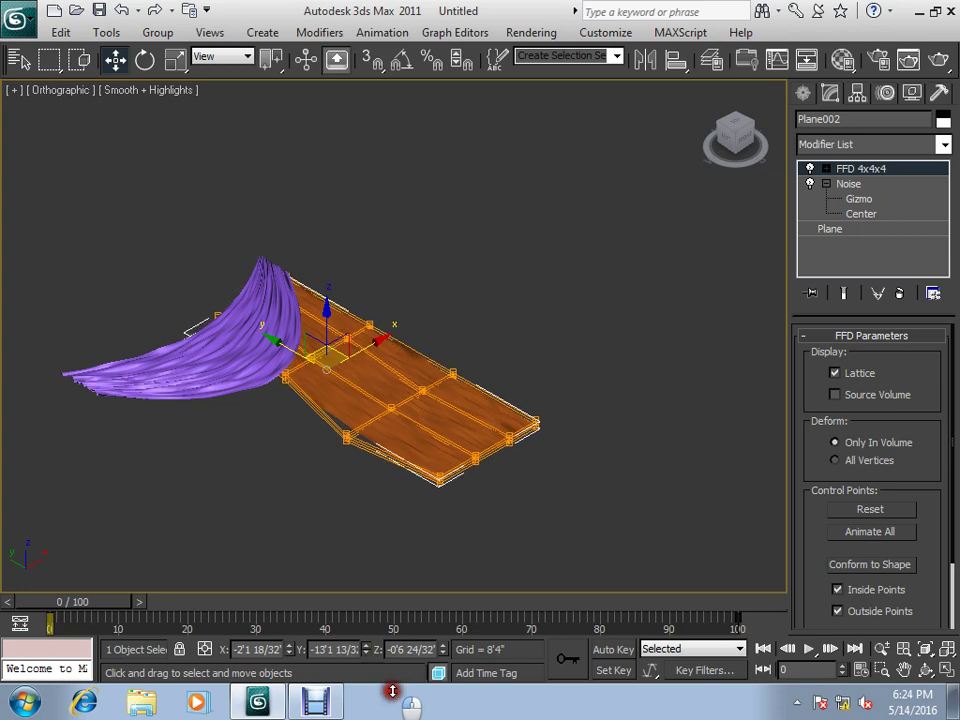
{"action": "left_click", "coordinate": [603, 505]}
{"action": "scroll", "coordinate": [514, 553], "scroll_direction": "up", "scroll_amount": 1}
{"action": "scroll", "coordinate": [448, 525], "scroll_direction": "up", "scroll_amount": 2}
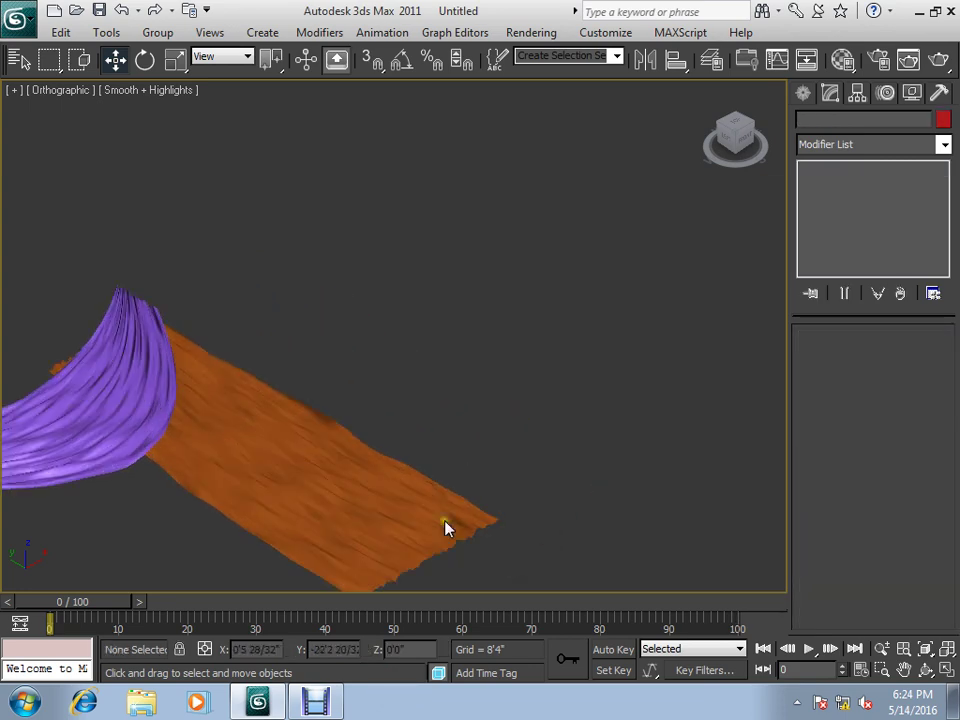
{"action": "scroll", "coordinate": [454, 516], "scroll_direction": "up", "scroll_amount": 2}
{"action": "scroll", "coordinate": [470, 490], "scroll_direction": "up", "scroll_amount": 2}
{"action": "scroll", "coordinate": [543, 332], "scroll_direction": "down", "scroll_amount": 2}
Mirror Plane002 across the X axis as a Copy, creating Plane003.
{"action": "left_click", "coordinate": [450, 405]}
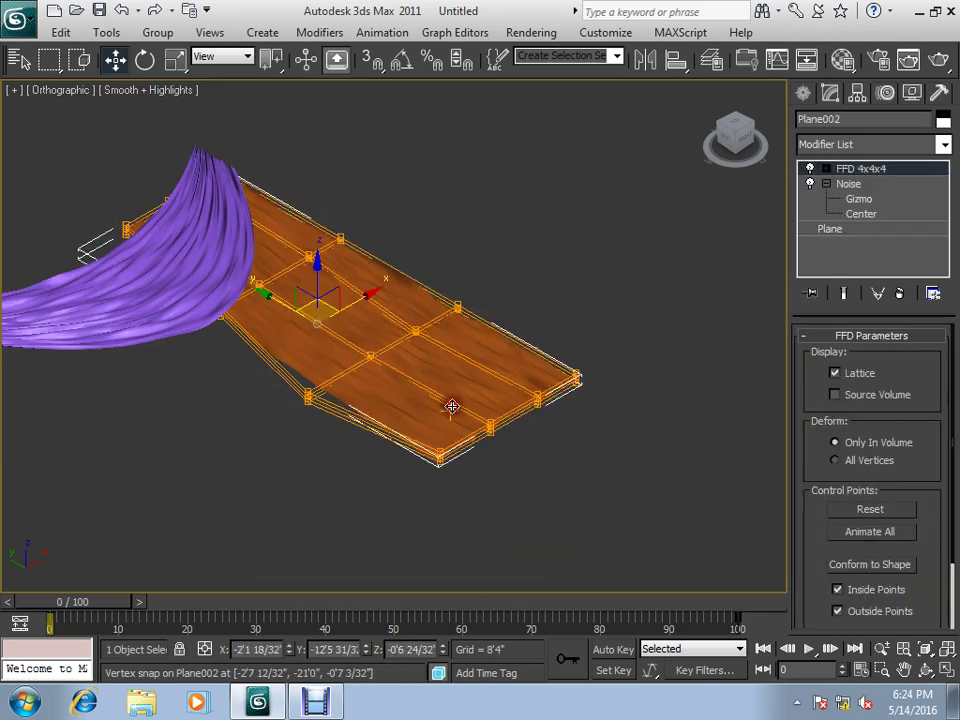
{"action": "left_click", "coordinate": [646, 59]}
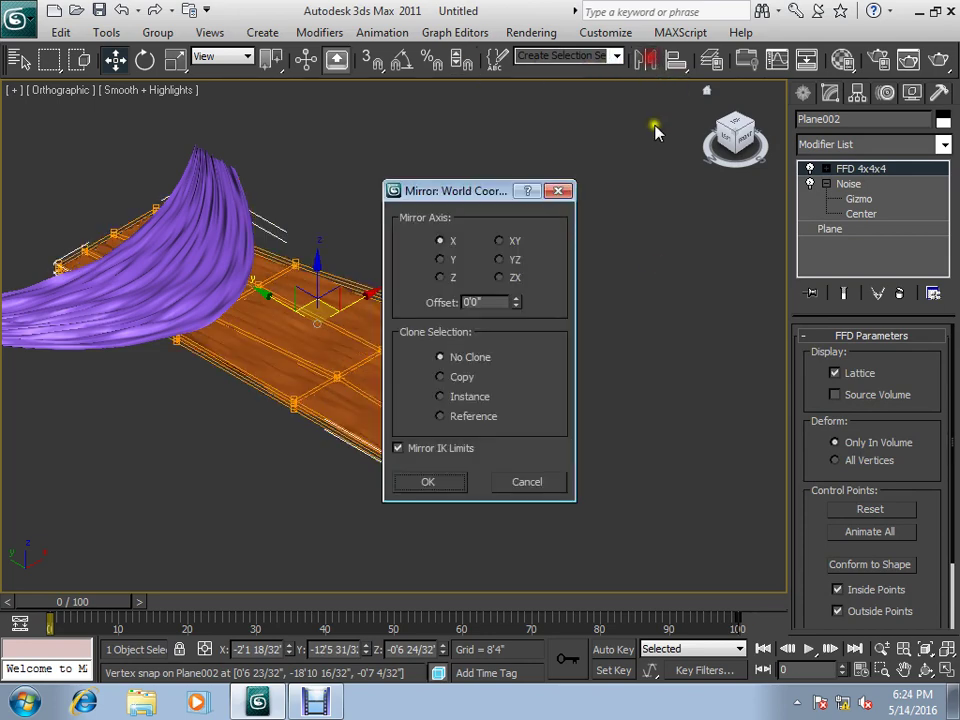
{"action": "left_click", "coordinate": [442, 262]}
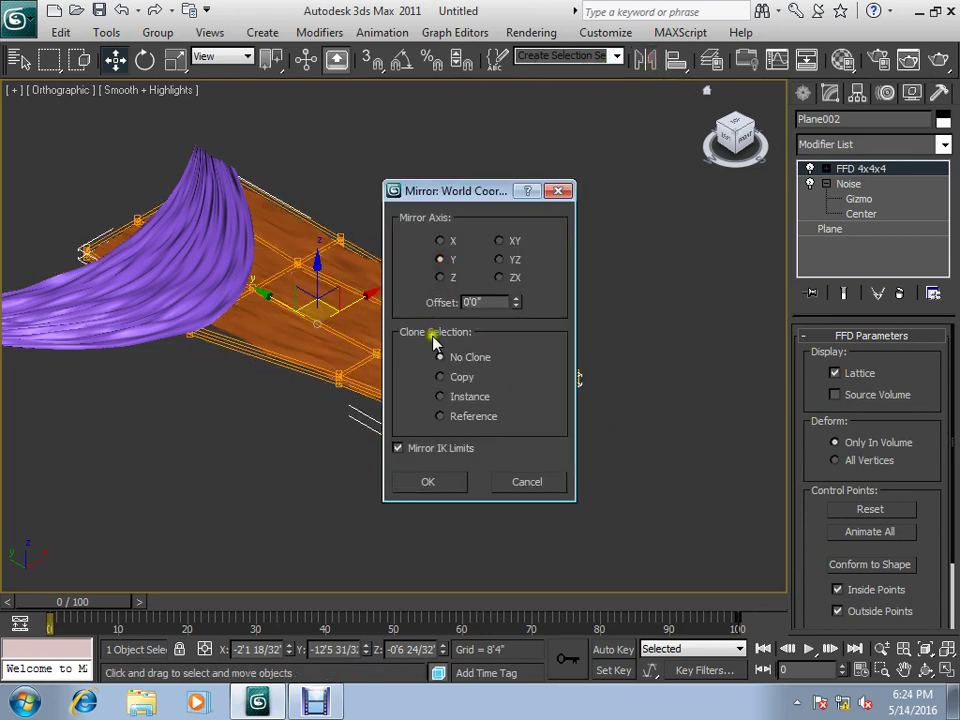
{"action": "left_click", "coordinate": [438, 242]}
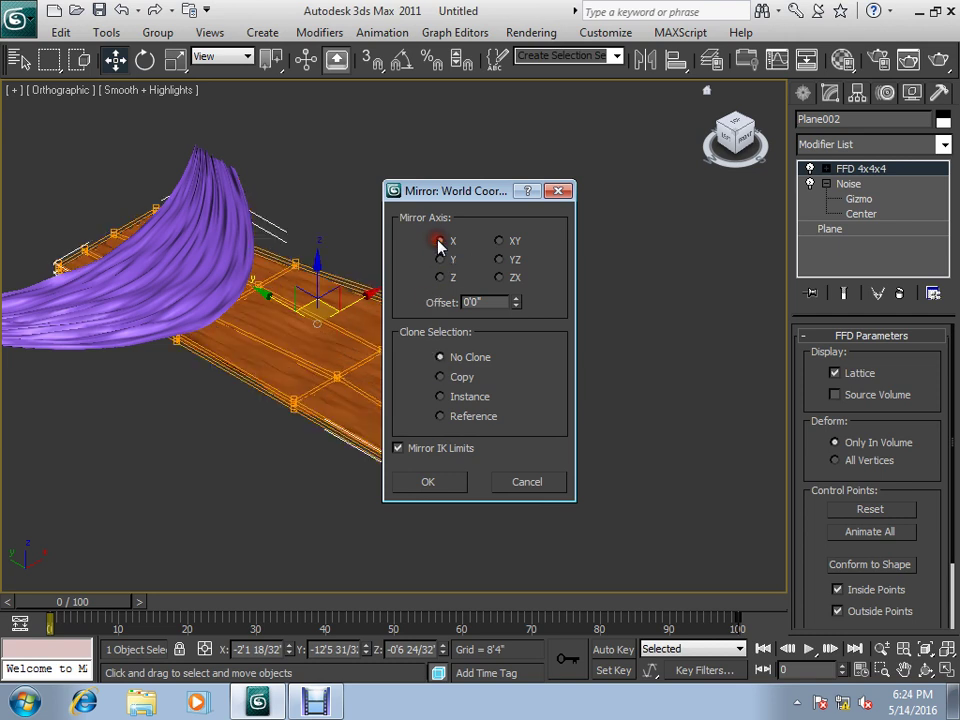
{"action": "left_click_drag", "start_coordinate": [467, 191], "coordinate": [617, 184]}
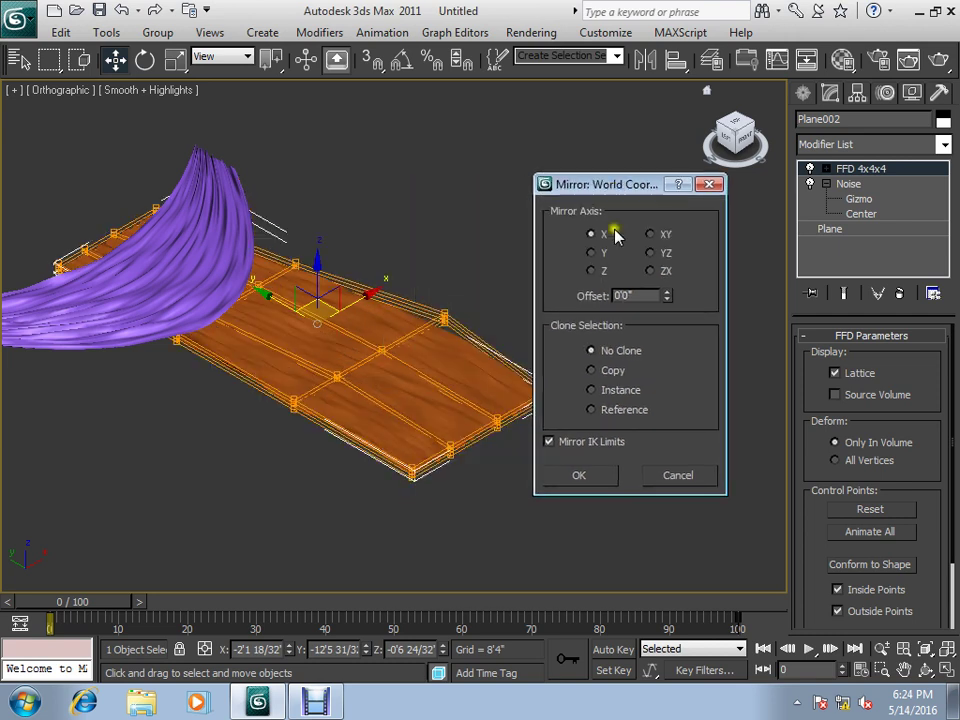
{"action": "left_click", "coordinate": [591, 370]}
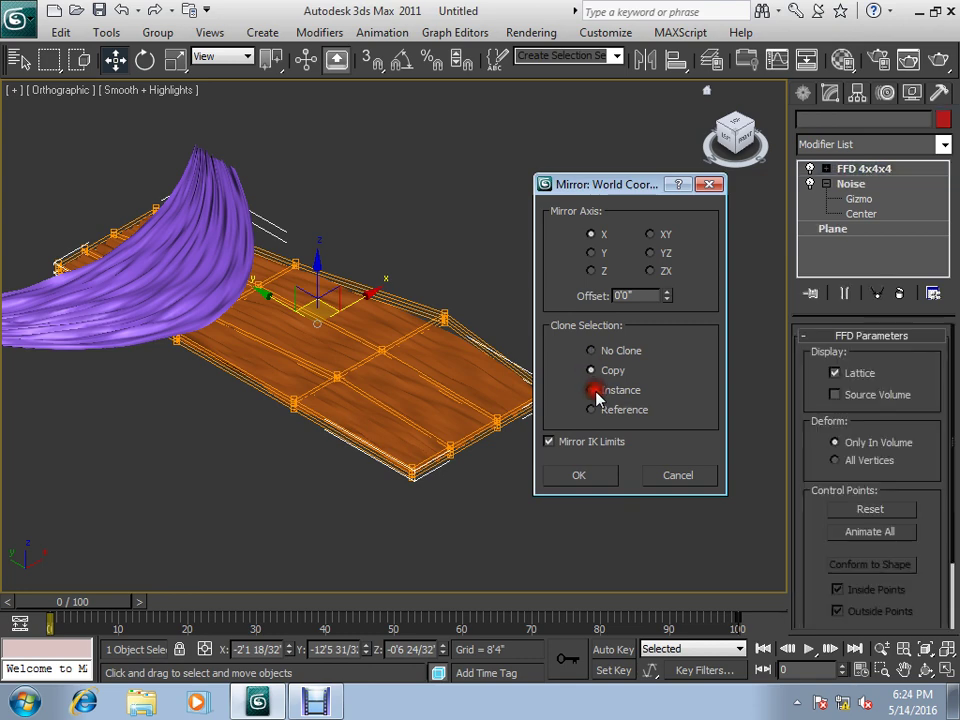
{"action": "left_click", "coordinate": [590, 478]}
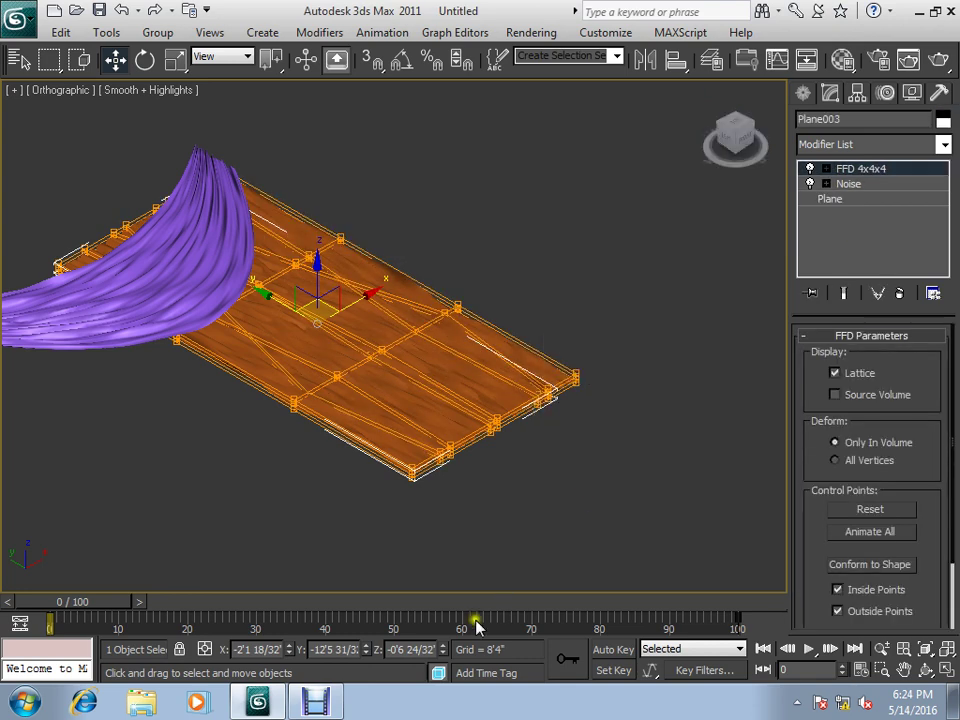
Position Plane003 at X -9'4 21/32" beside Plane002, checking it from the Top view.
{"action": "left_click_drag", "start_coordinate": [288, 655], "coordinate": [215, 178]}
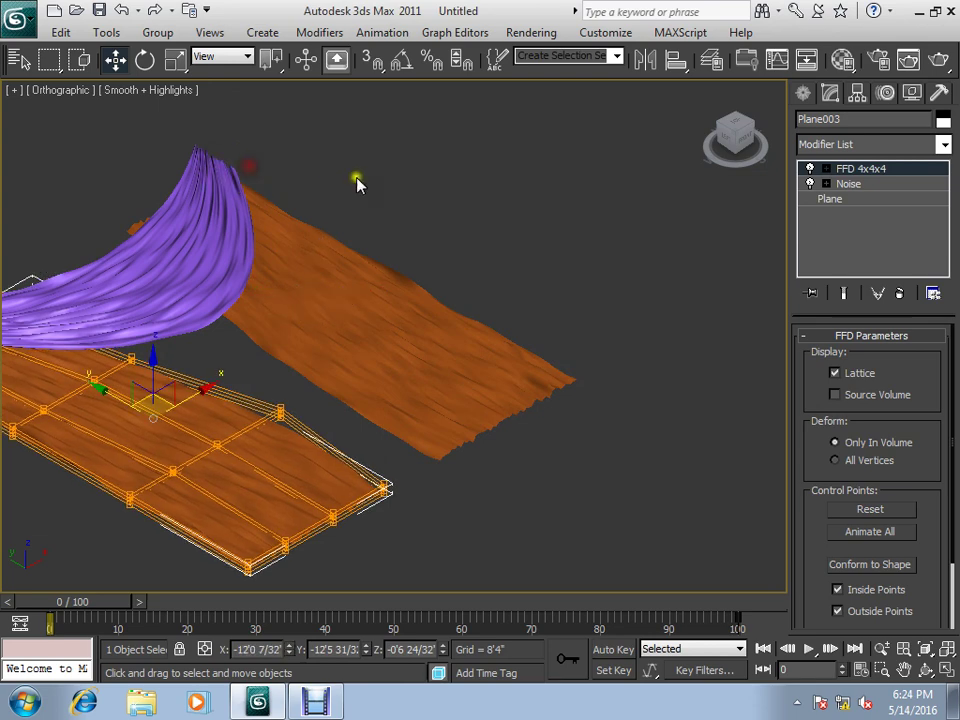
{"action": "left_click", "coordinate": [603, 173]}
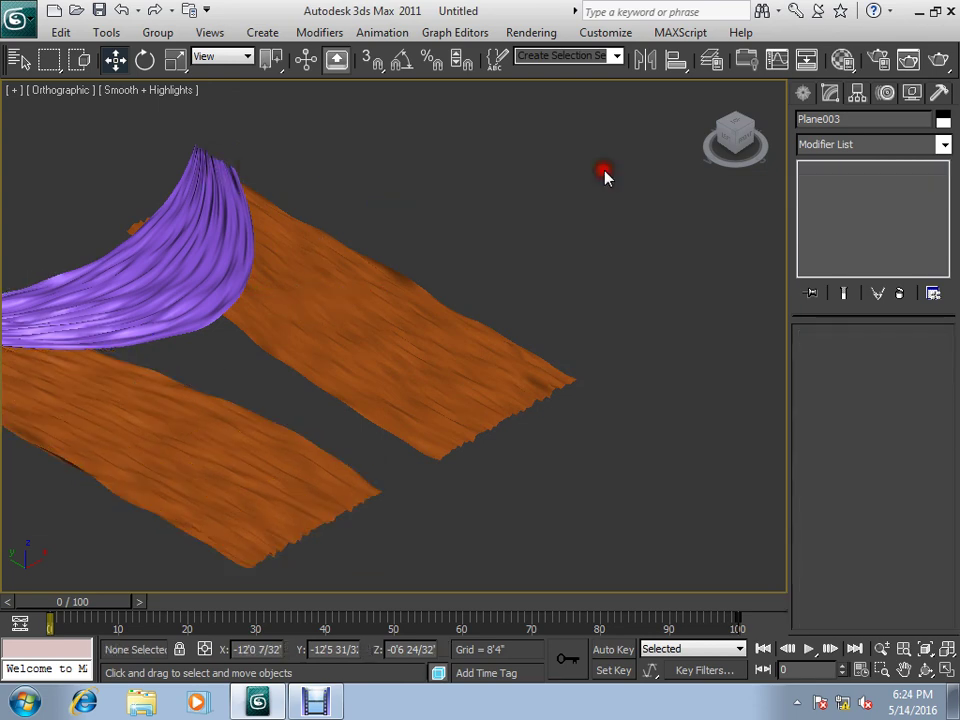
{"action": "left_click", "coordinate": [737, 129]}
{"action": "left_click", "coordinate": [778, 96]}
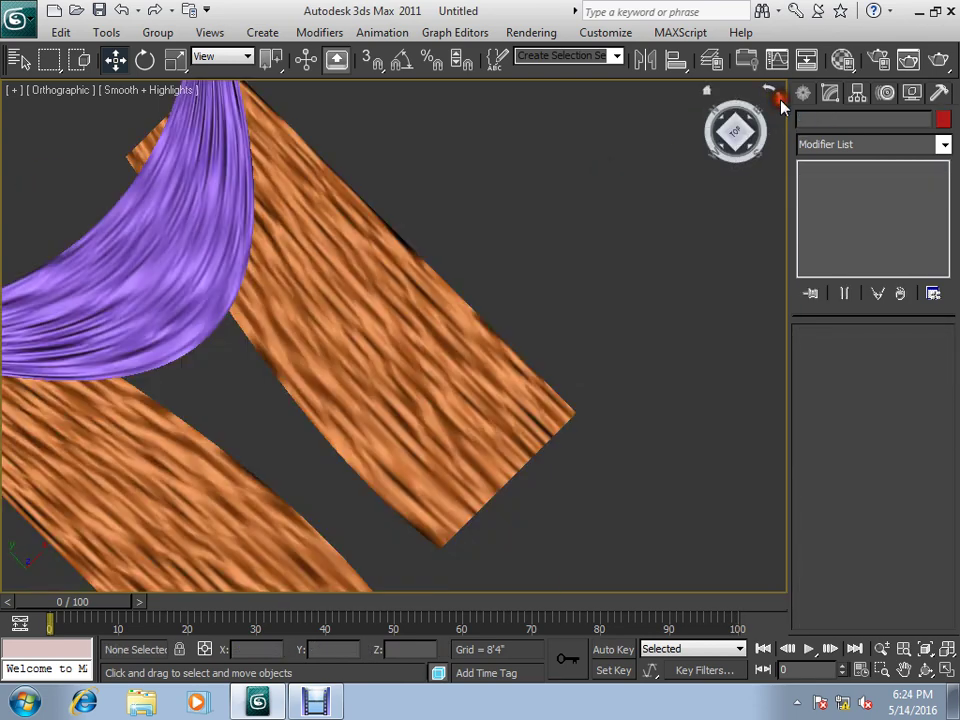
{"action": "scroll", "coordinate": [557, 261], "scroll_direction": "down", "scroll_amount": 3}
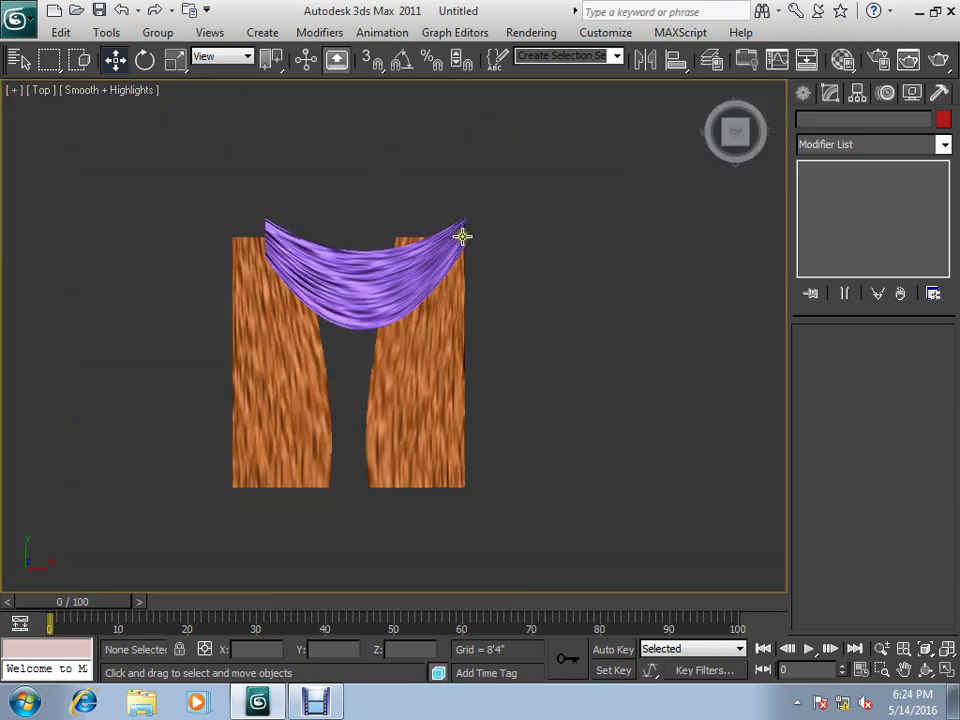
{"action": "left_click", "coordinate": [260, 280]}
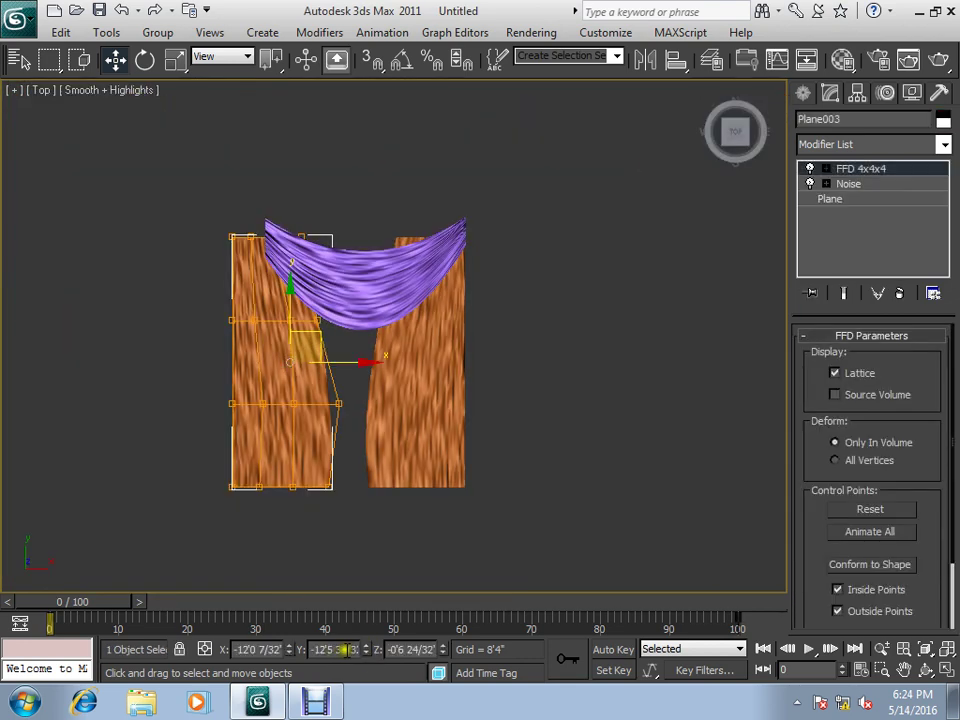
{"action": "mouse_move", "coordinate": [287, 651]}
{"action": "left_mouse_down"}
{"action": "mouse_move", "coordinate": [332, 607]}
{"action": "mouse_move", "coordinate": [352, 562]}
{"action": "left_mouse_up"}
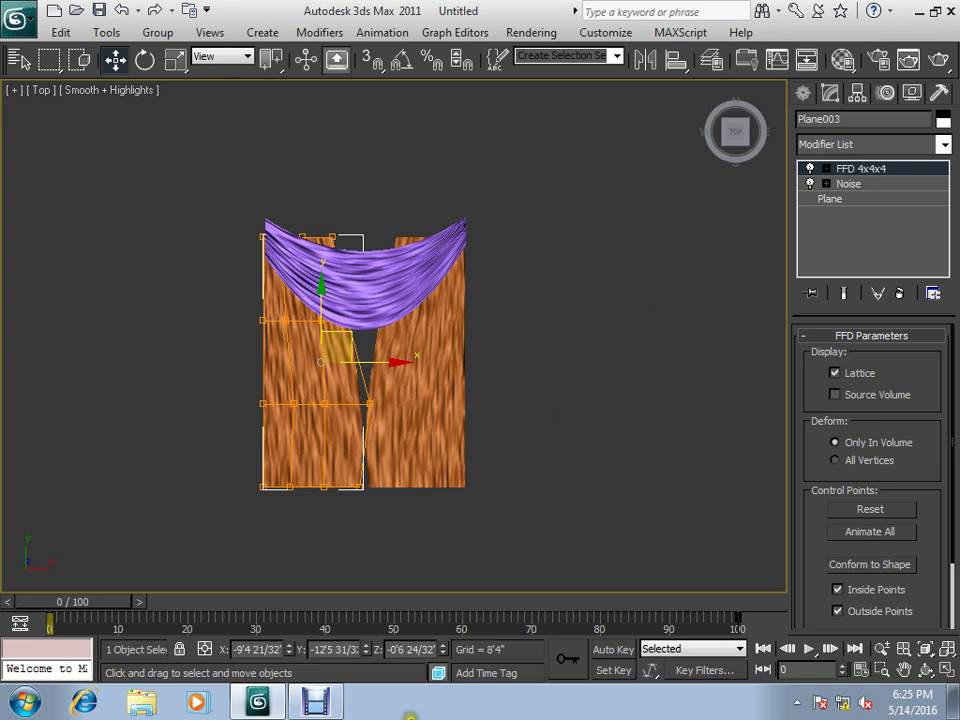
{"action": "left_click", "coordinate": [316, 702]}
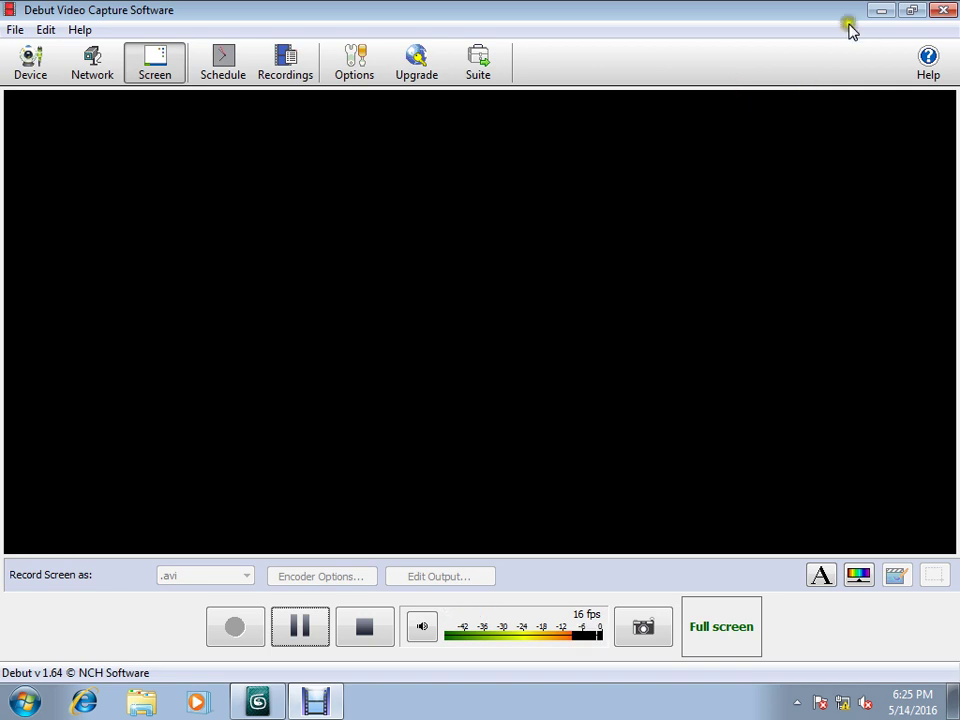
{"action": "left_click", "coordinate": [876, 12]}
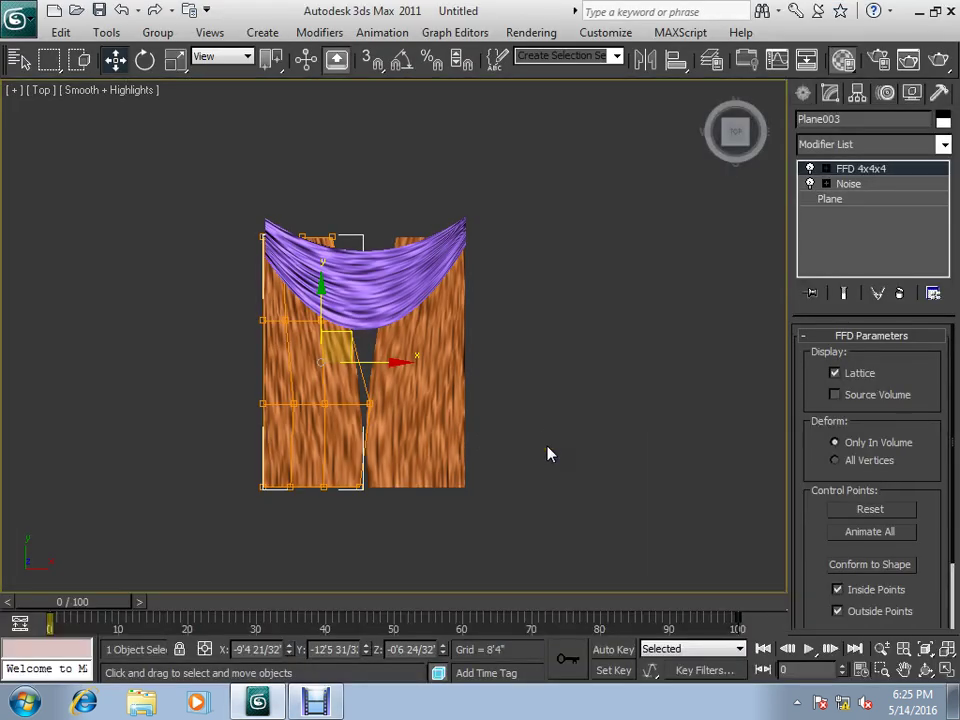
Open the Material Editor with the curtain panel deselected and reposition its window.
{"action": "key", "text": "m"}
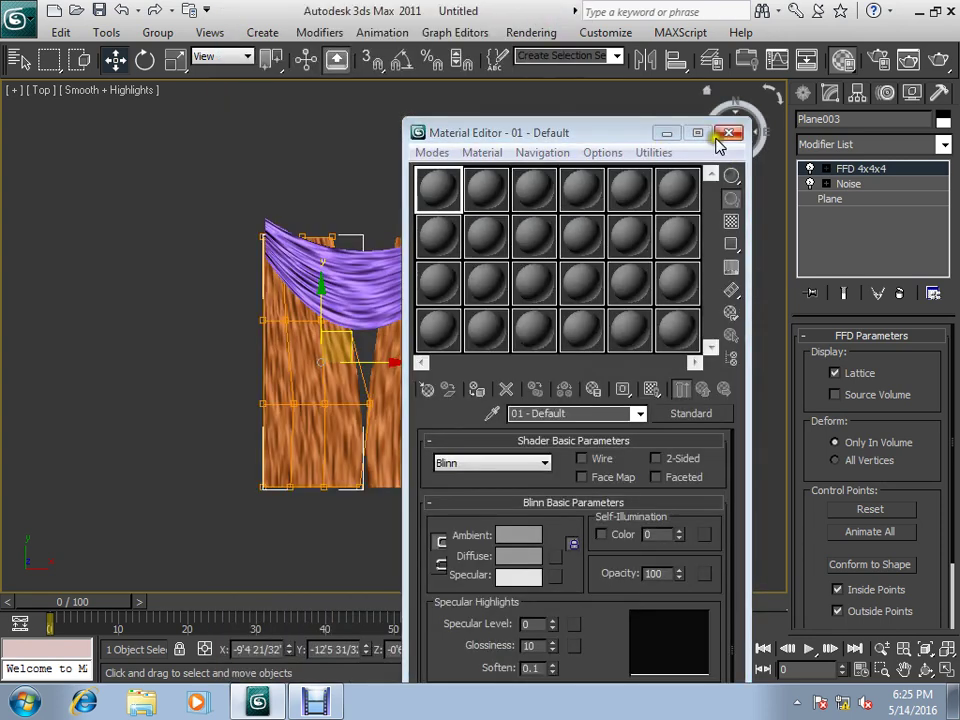
{"action": "left_click", "coordinate": [727, 134]}
{"action": "left_click", "coordinate": [660, 320]}
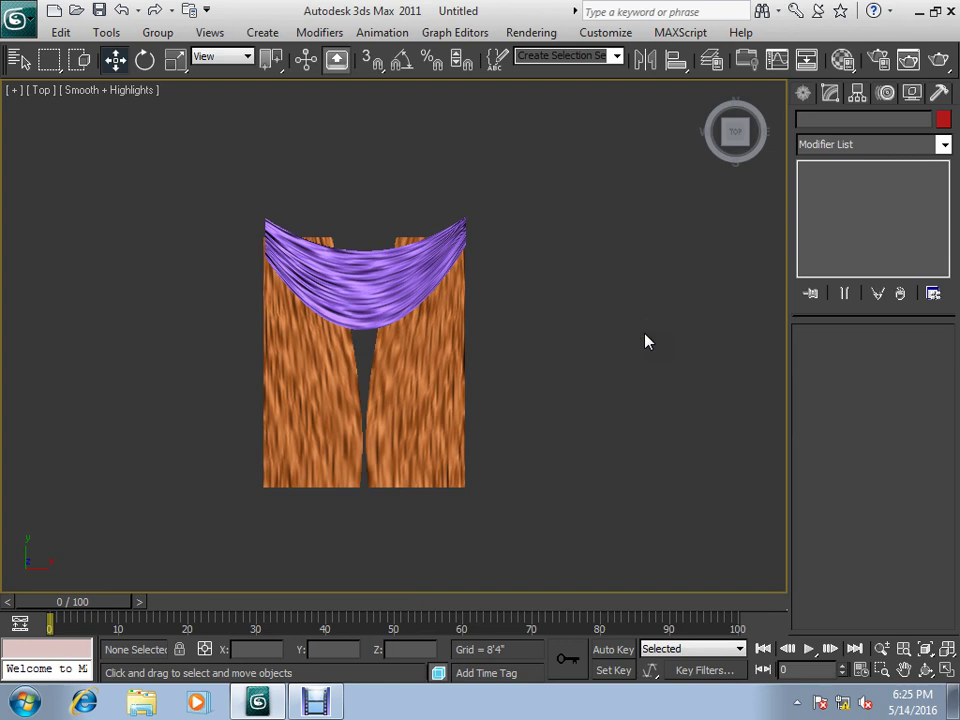
{"action": "key", "text": "m"}
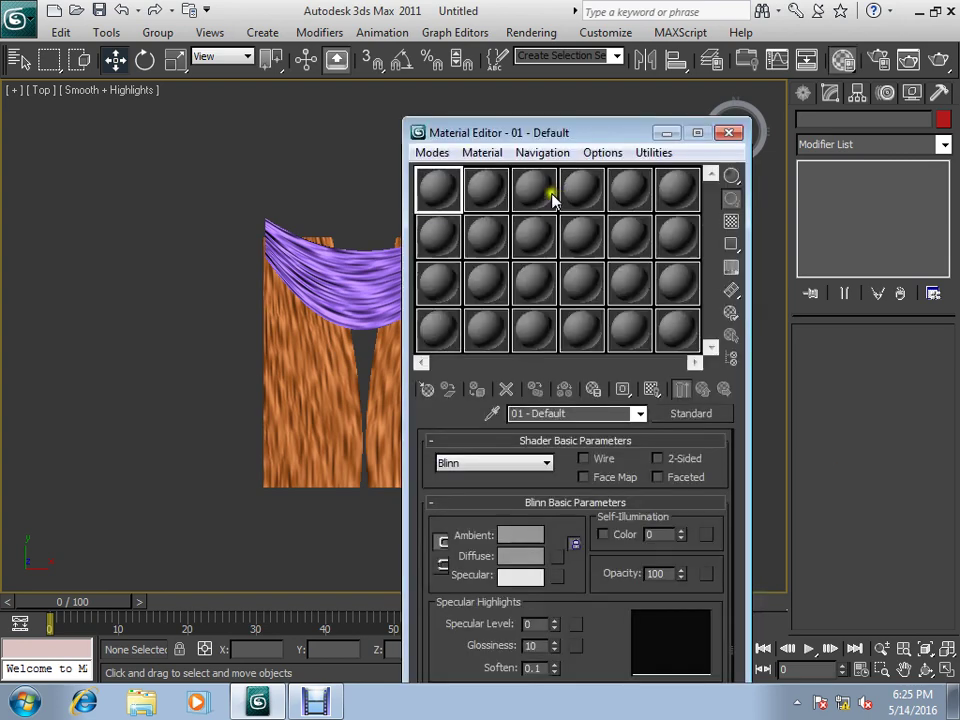
{"action": "mouse_move", "coordinate": [607, 136]}
{"action": "left_mouse_down"}
{"action": "mouse_move", "coordinate": [607, 166]}
{"action": "mouse_move", "coordinate": [727, 44]}
{"action": "mouse_move", "coordinate": [747, 51]}
{"action": "left_mouse_up"}
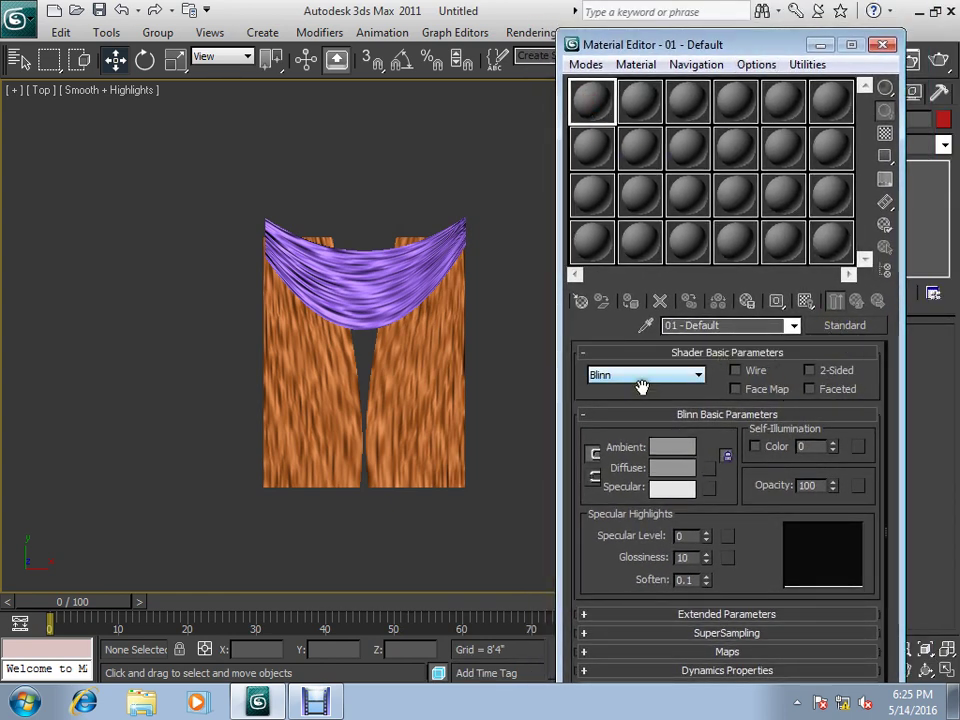
{"action": "mouse_move", "coordinate": [583, 400]}
{"action": "left_mouse_down"}
{"action": "mouse_move", "coordinate": [573, 354]}
{"action": "mouse_move", "coordinate": [584, 389]}
{"action": "left_mouse_up"}
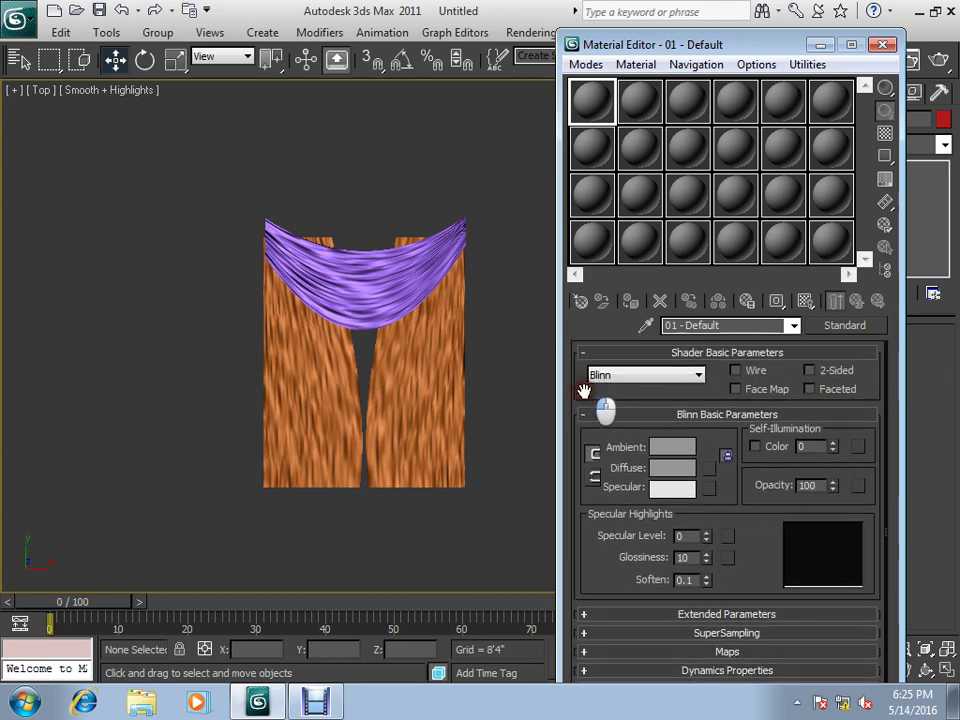
Assign a Bitmap to 01 - Default's Diffuse Color, show it in viewport, and expand Maps.
{"action": "left_click", "coordinate": [709, 467]}
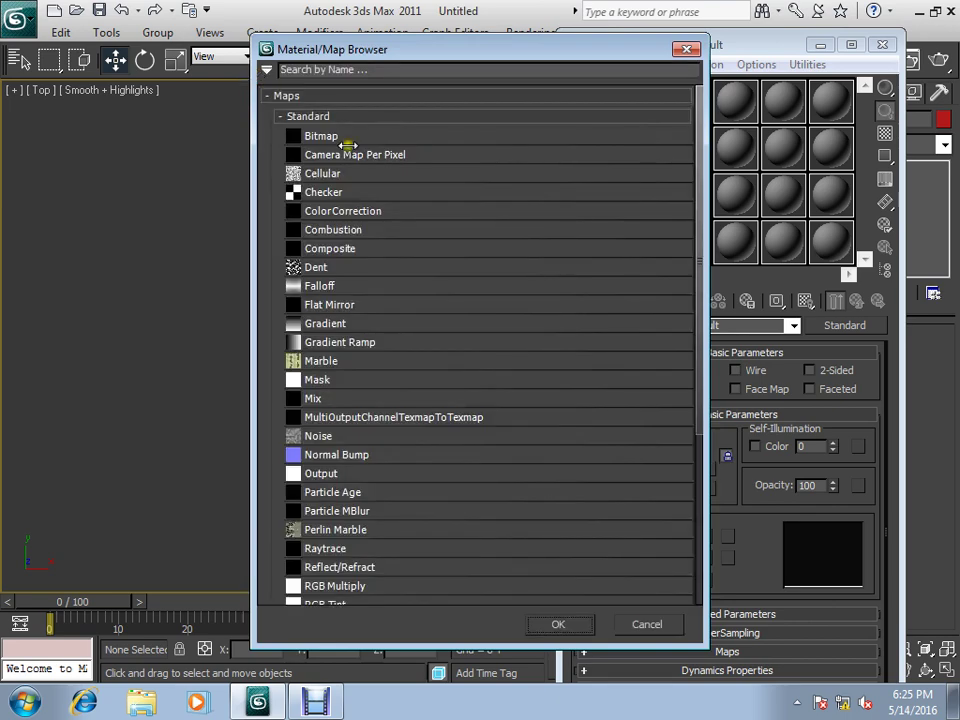
{"action": "double_click", "coordinate": [338, 137]}
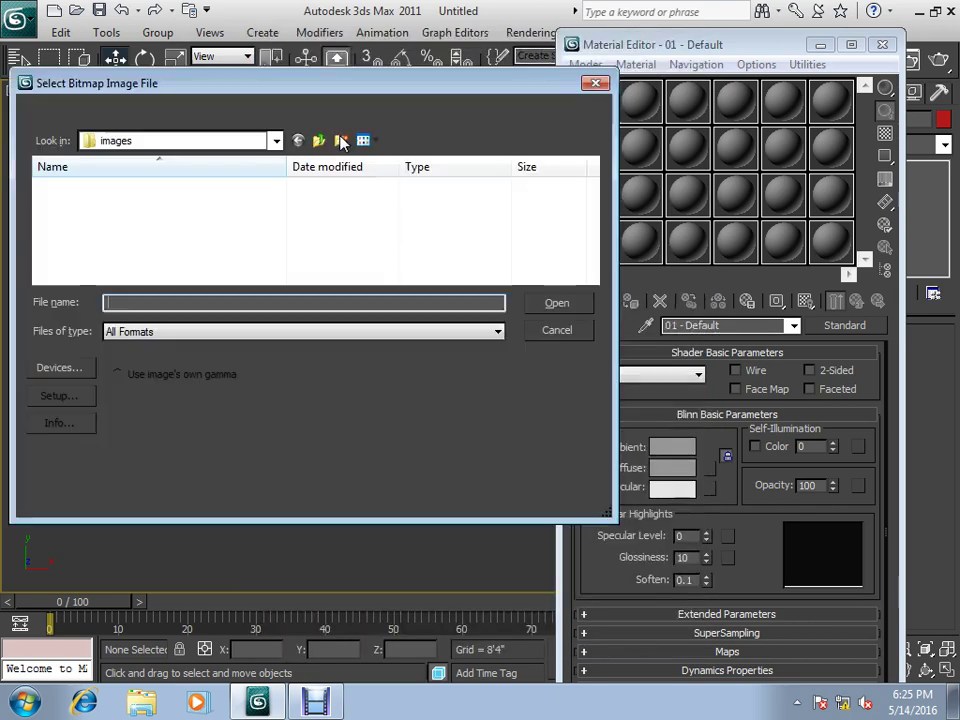
{"action": "left_click", "coordinate": [595, 83]}
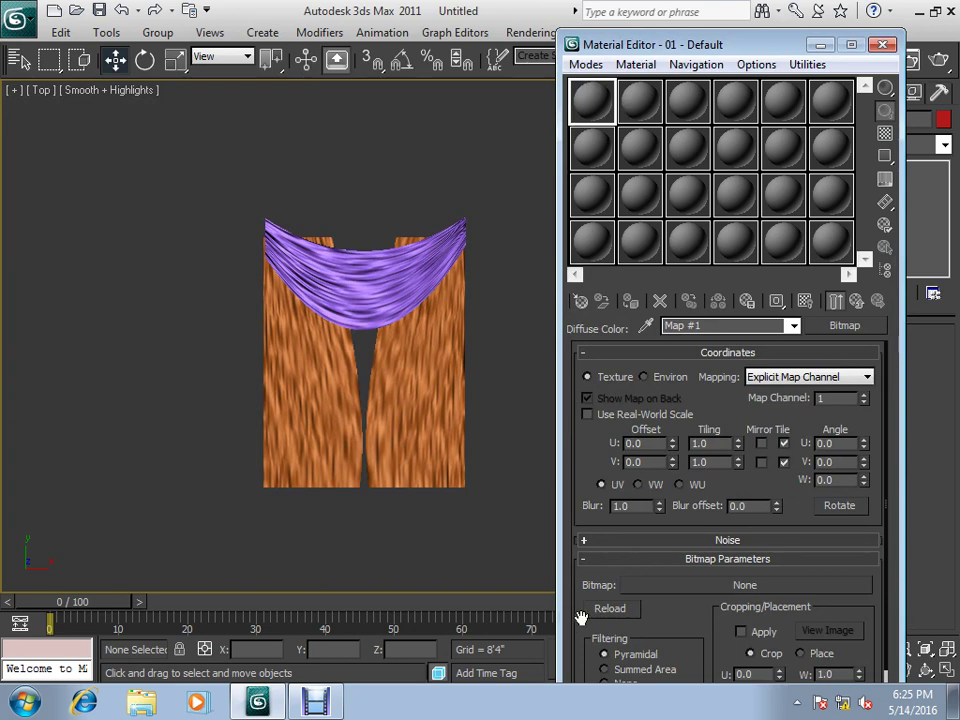
{"action": "left_click", "coordinate": [857, 302]}
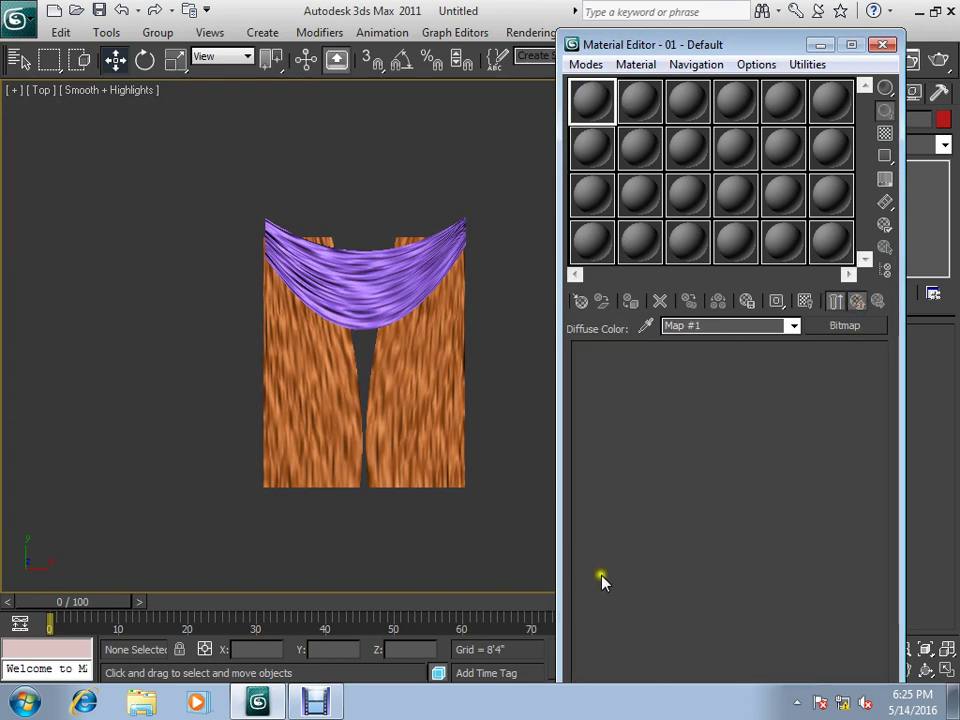
{"action": "left_click_drag", "start_coordinate": [584, 568], "coordinate": [578, 332]}
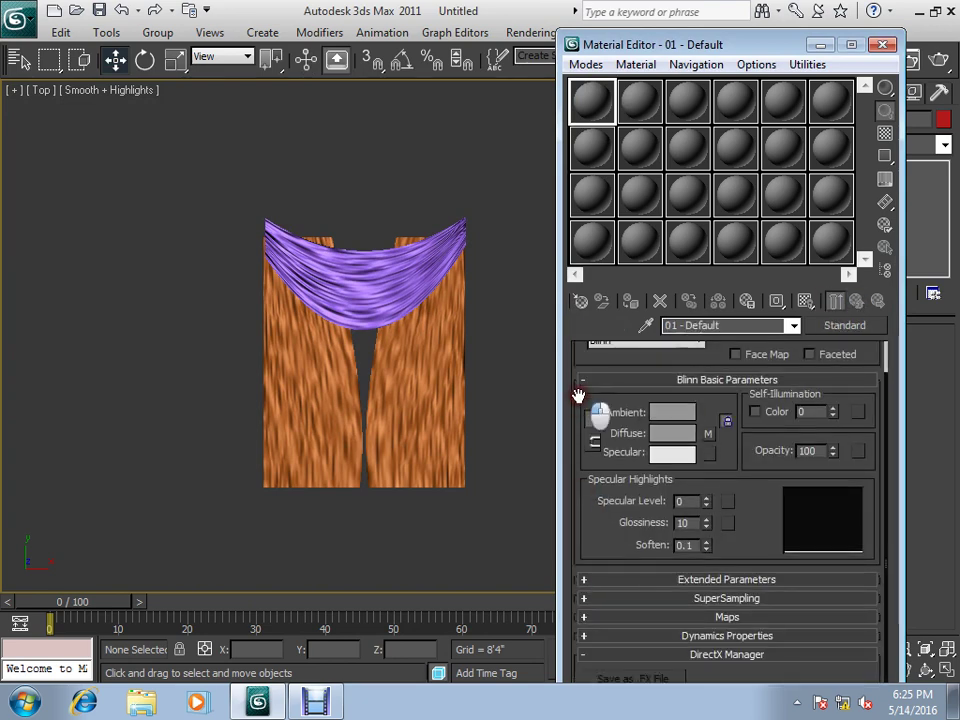
{"action": "left_click", "coordinate": [705, 617]}
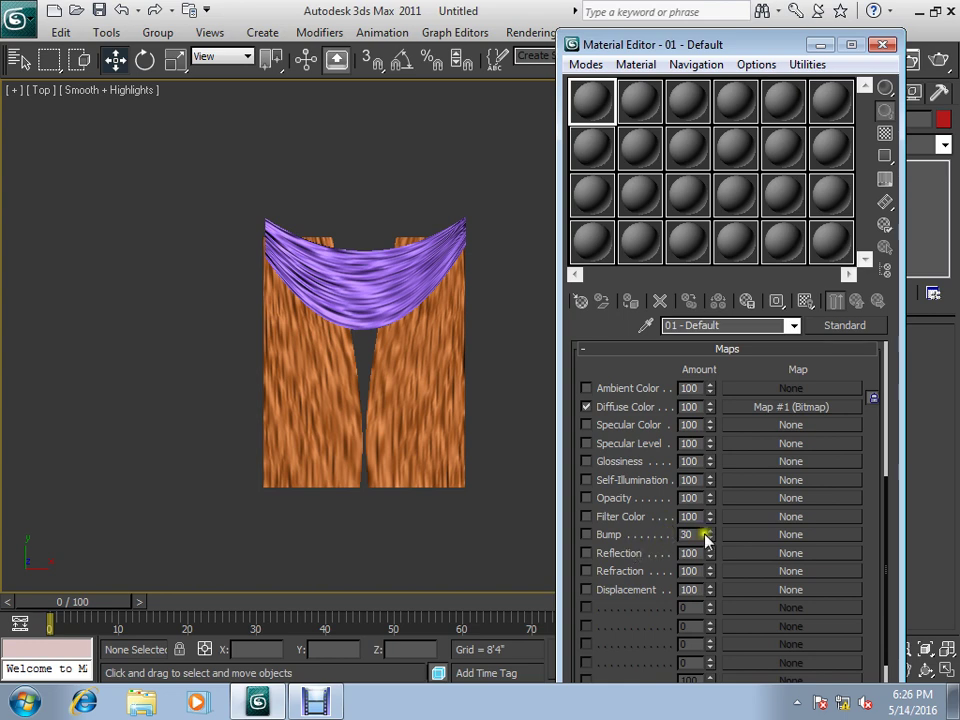
Load Chrysanthemum.jpg from Sample Pictures as a Bitmap in the material's Bump channel.
{"action": "left_click", "coordinate": [752, 538]}
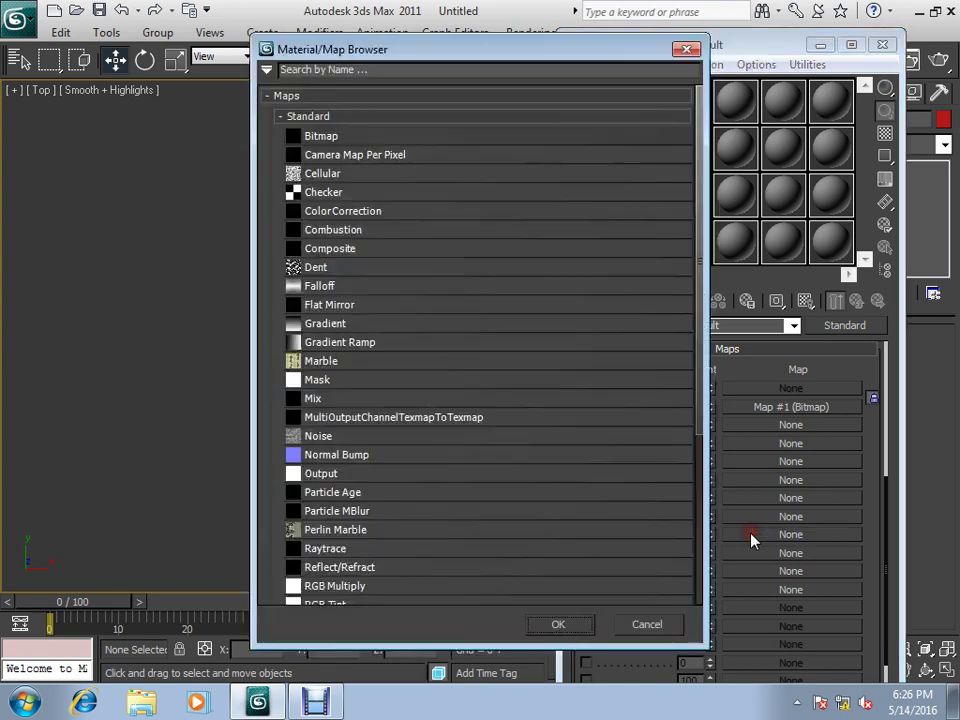
{"action": "double_click", "coordinate": [352, 136]}
{"action": "left_click", "coordinate": [204, 138]}
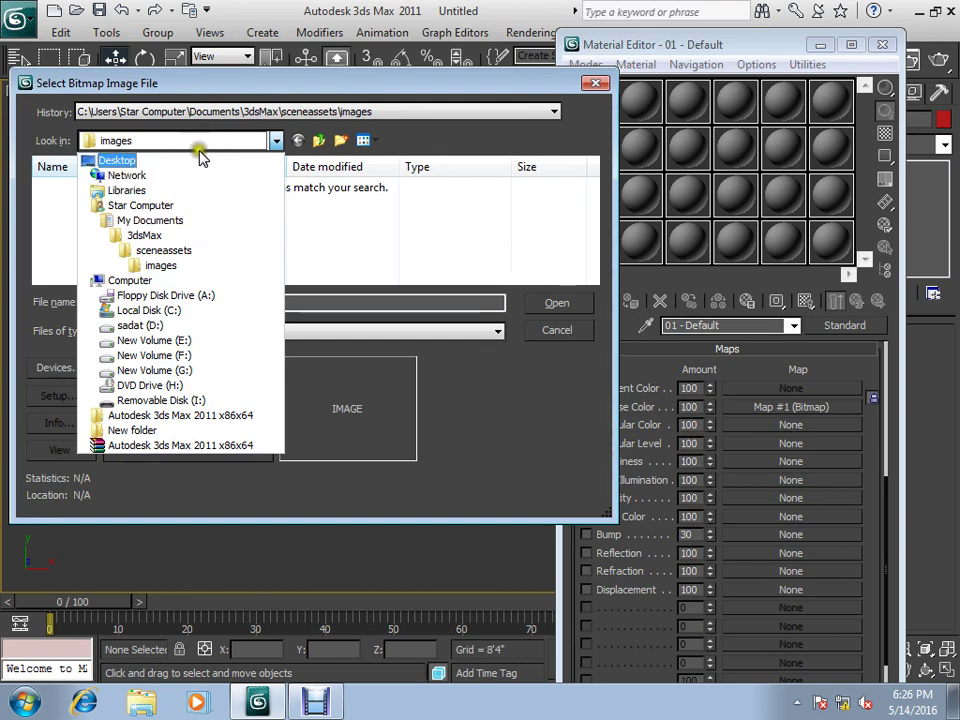
{"action": "left_click", "coordinate": [199, 142]}
{"action": "left_click", "coordinate": [199, 142]}
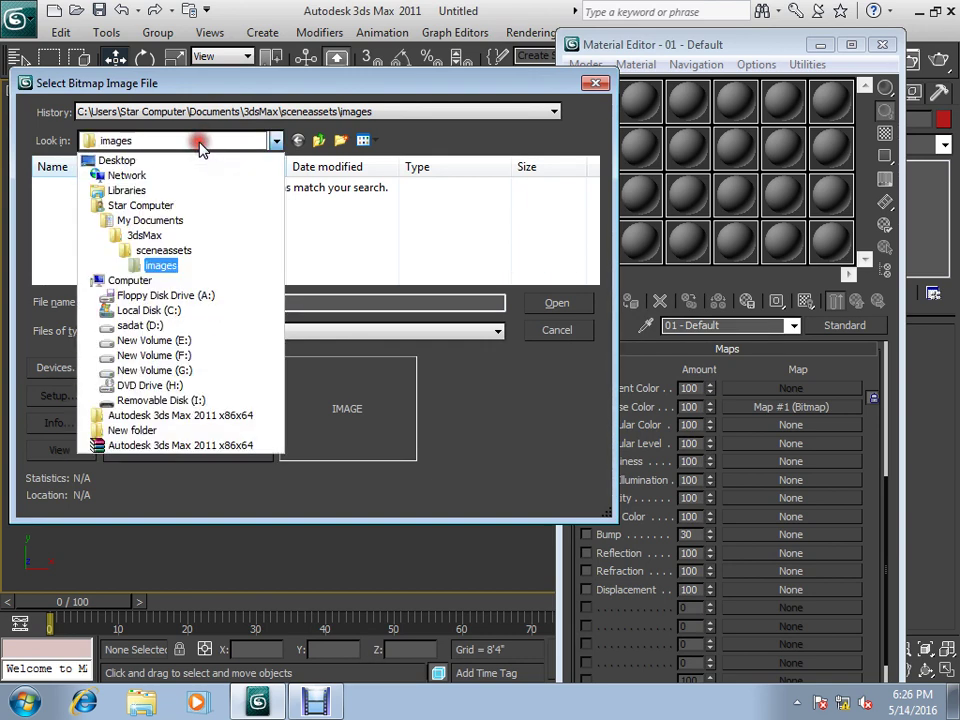
{"action": "left_click", "coordinate": [172, 212]}
{"action": "double_click", "coordinate": [138, 222]}
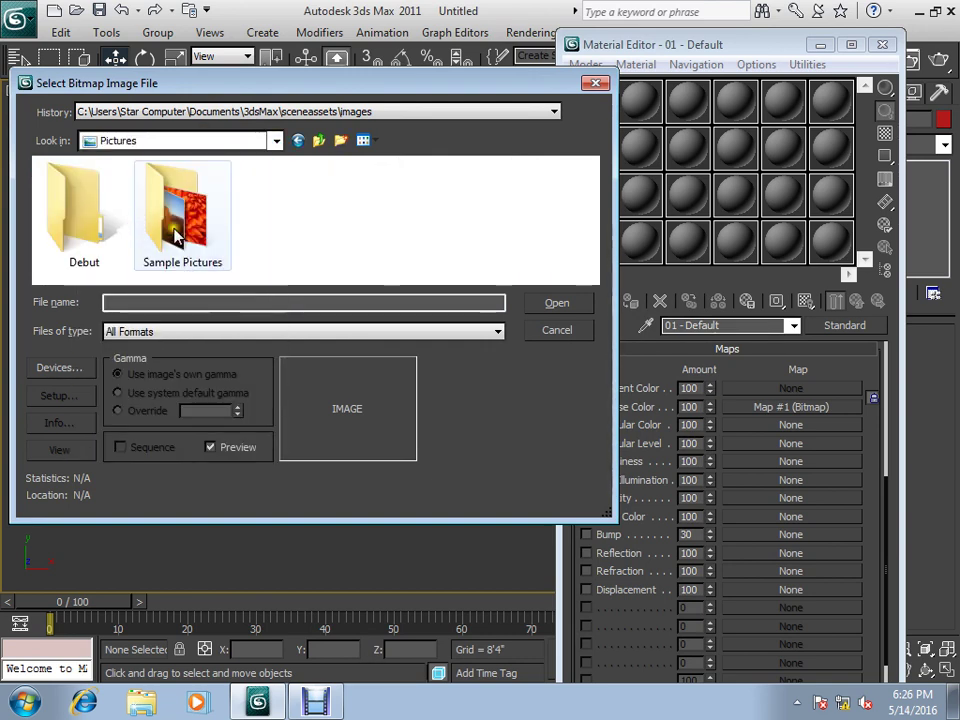
{"action": "double_click", "coordinate": [175, 230]}
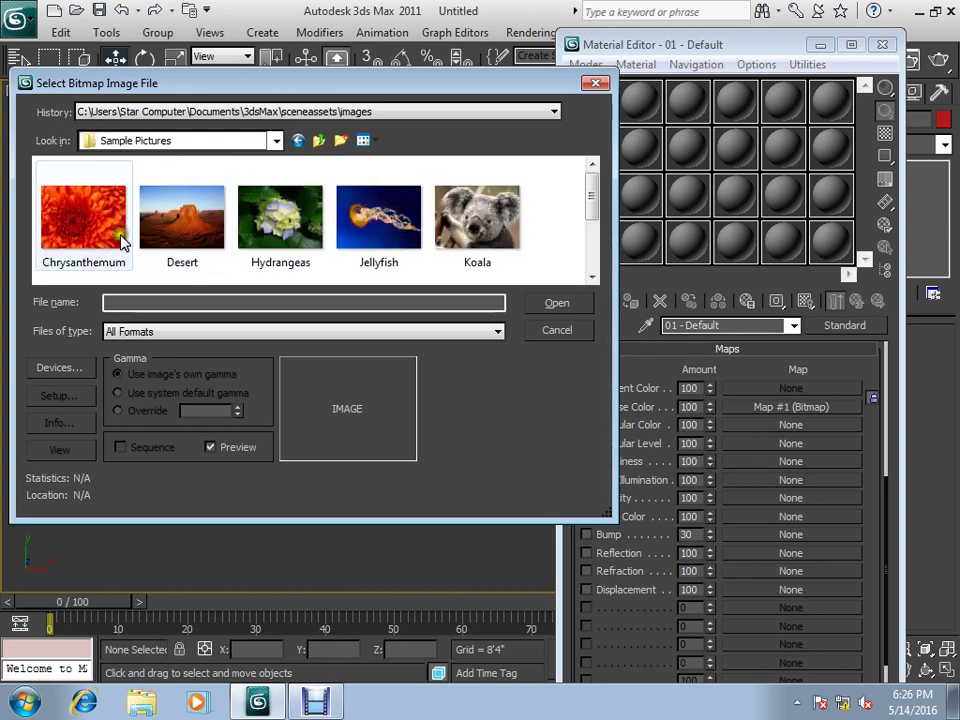
{"action": "left_click", "coordinate": [82, 172]}
{"action": "left_click", "coordinate": [558, 304]}
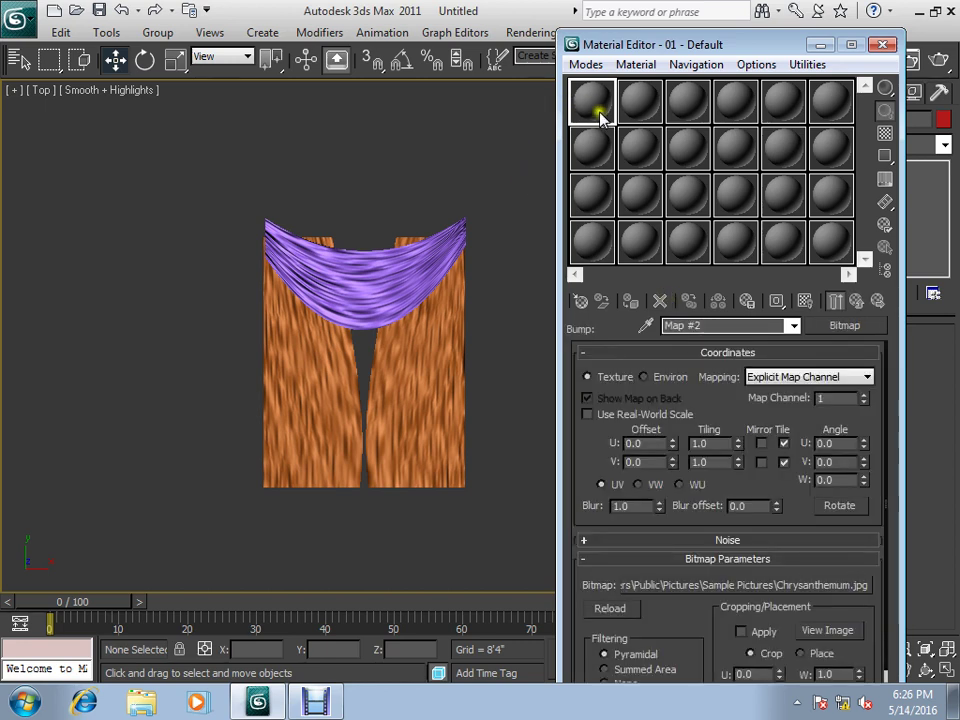
Turn on the viewport map display and assign material 01 - Default to the right and left curtain panels.
{"action": "left_click", "coordinate": [805, 301]}
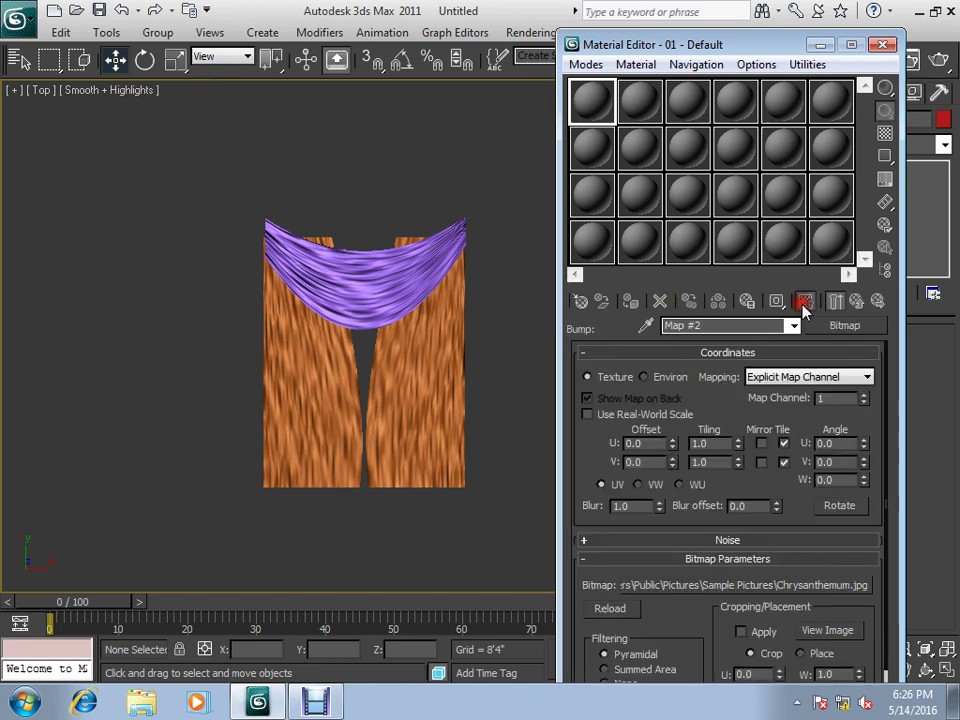
{"action": "left_click", "coordinate": [416, 375]}
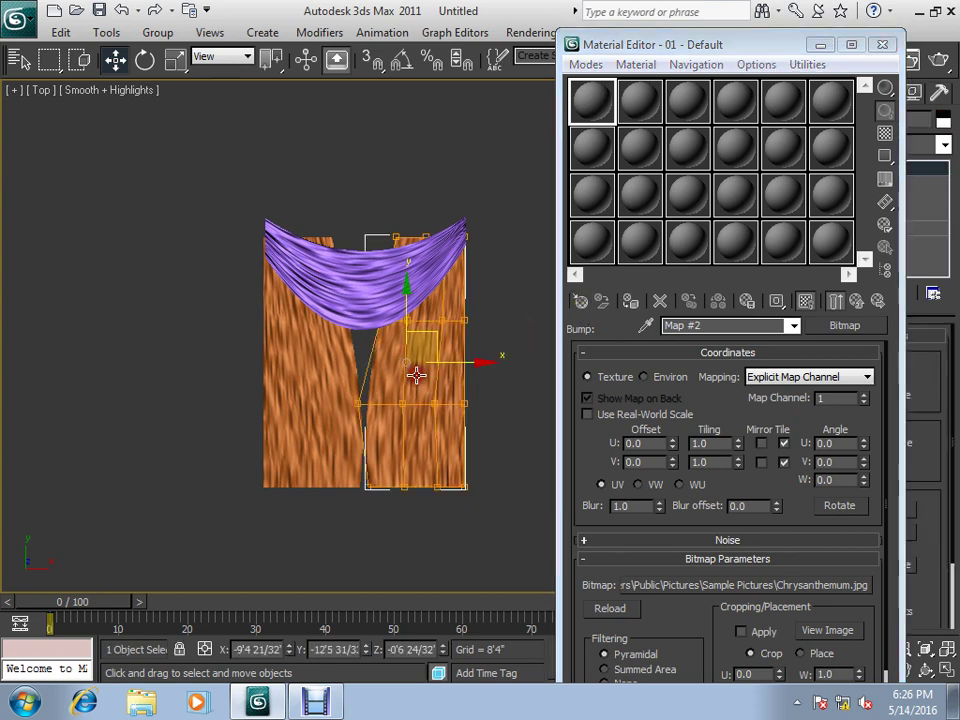
{"action": "left_click", "coordinate": [631, 302]}
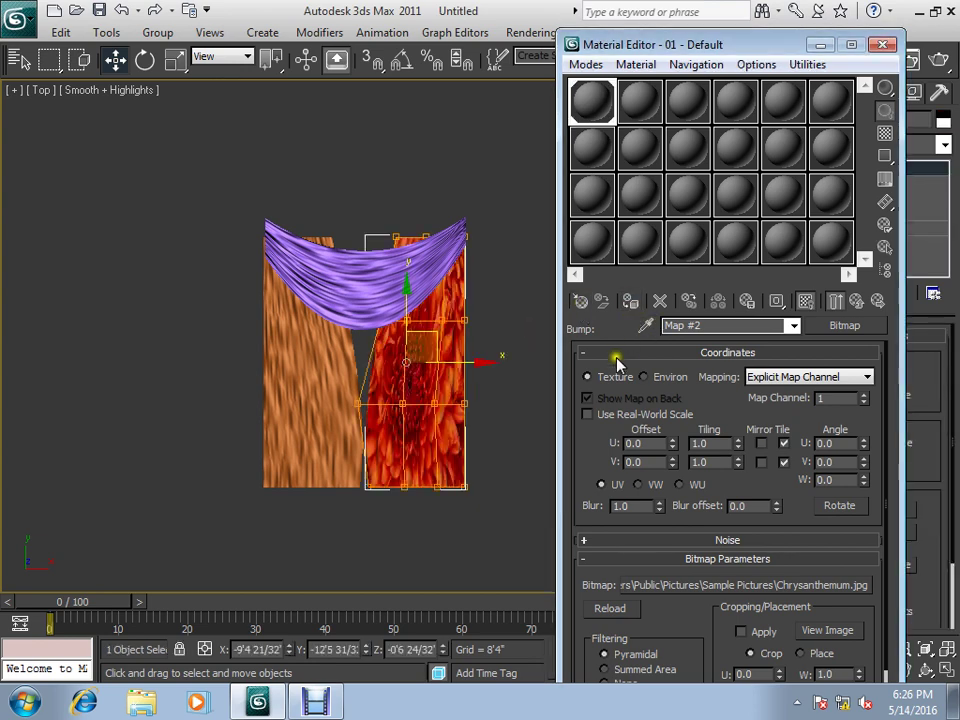
{"action": "left_click", "coordinate": [511, 537]}
{"action": "left_click", "coordinate": [264, 297]}
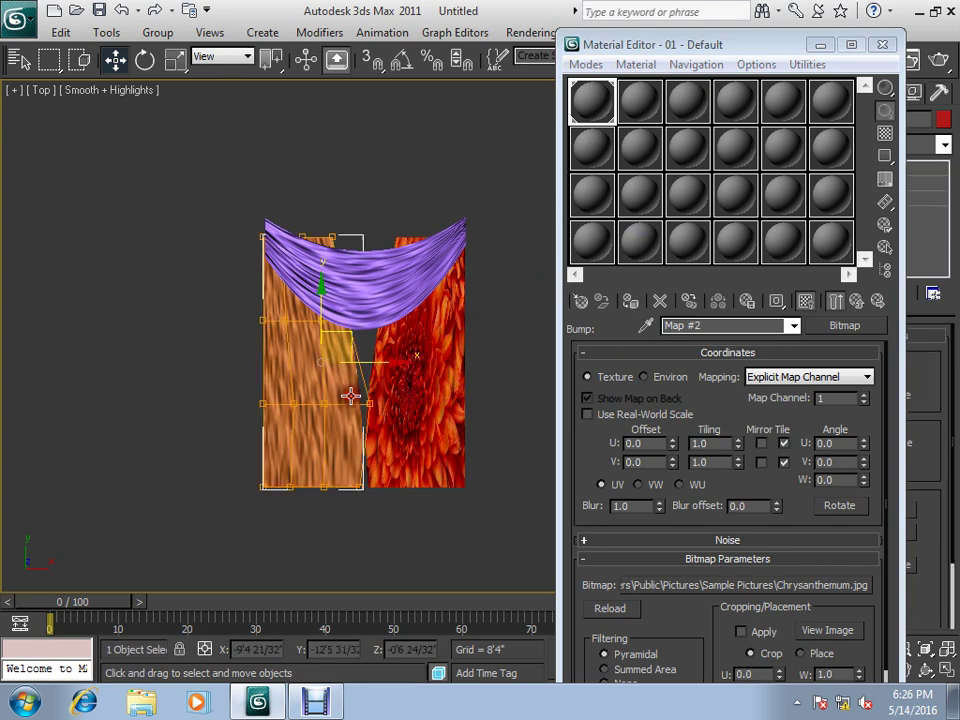
{"action": "left_click", "coordinate": [628, 305]}
{"action": "left_click", "coordinate": [369, 538]}
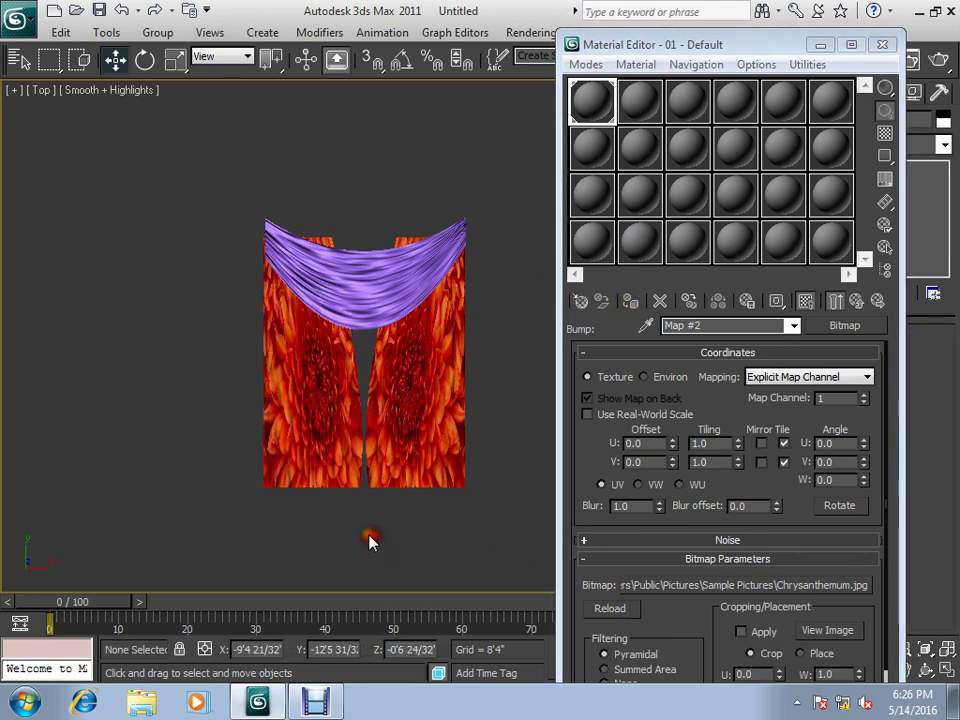
Zoom, orbit and pan so the chrysanthemum-textured curtains fill the view.
{"action": "key", "text": "z"}
{"action": "scroll", "coordinate": [390, 347], "scroll_direction": "up", "scroll_amount": 2}
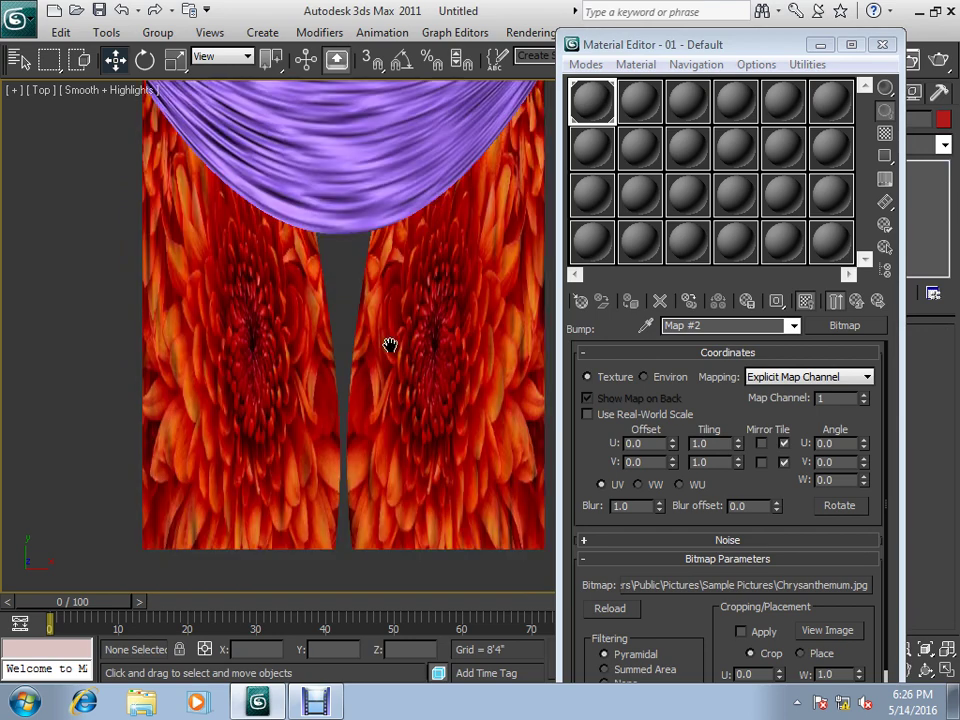
{"action": "scroll", "coordinate": [261, 407], "scroll_direction": "up", "scroll_amount": 2}
{"action": "scroll", "coordinate": [266, 408], "scroll_direction": "up", "scroll_amount": 2}
{"action": "scroll", "coordinate": [267, 407], "scroll_direction": "down", "scroll_amount": 2}
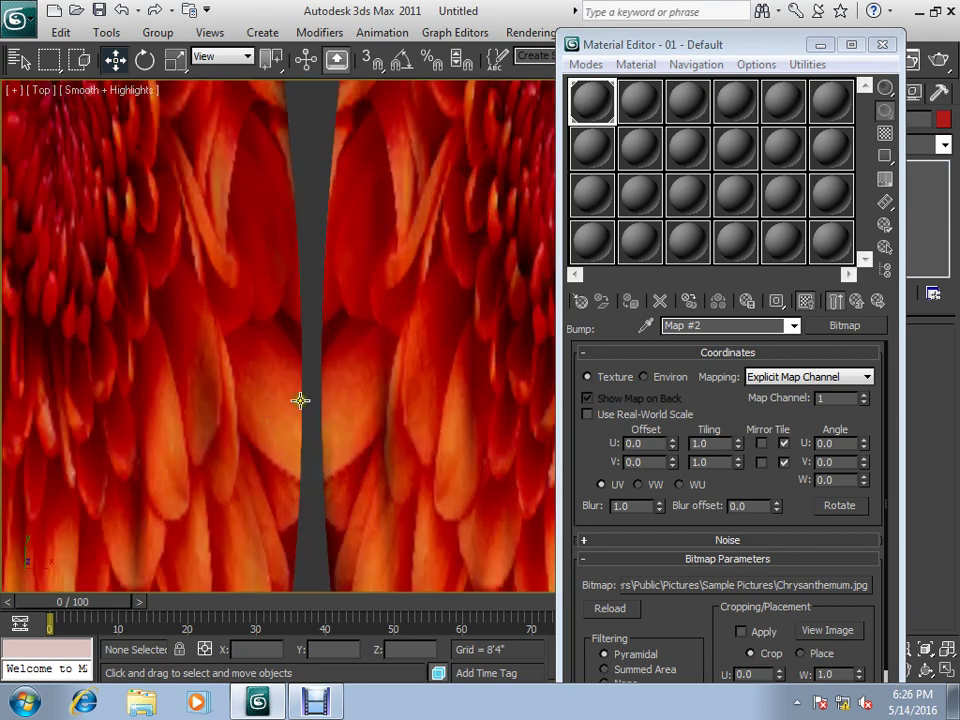
{"action": "scroll", "coordinate": [301, 400], "scroll_direction": "down", "scroll_amount": 2}
{"action": "scroll", "coordinate": [290, 385], "scroll_direction": "down", "scroll_amount": 2}
{"action": "scroll", "coordinate": [262, 361], "scroll_direction": "up", "scroll_amount": 2}
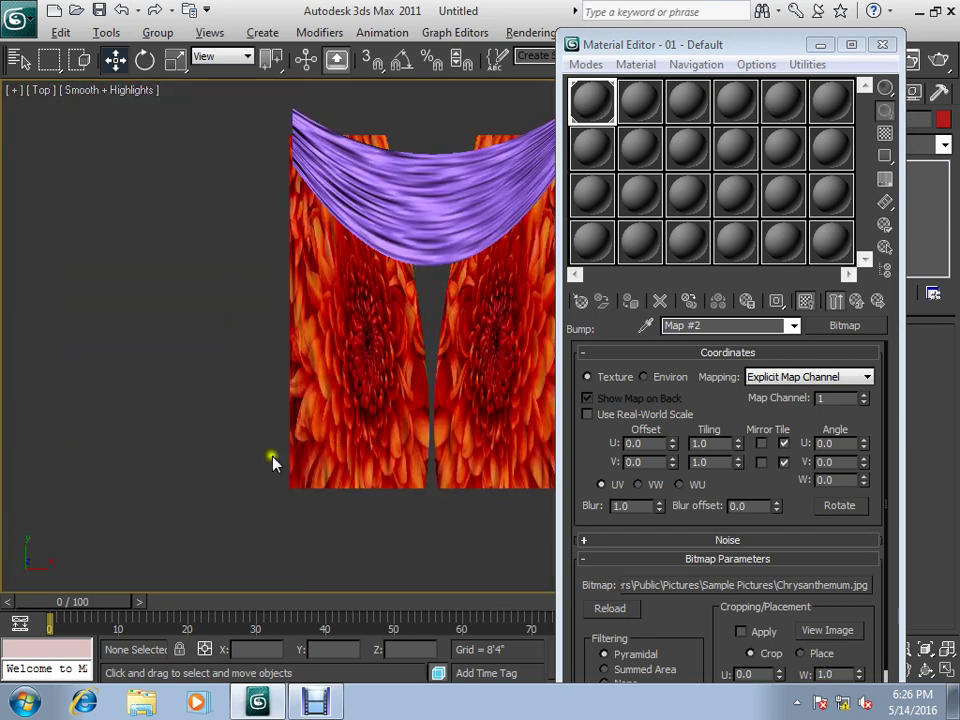
{"action": "mouse_move", "coordinate": [250, 340]}
{"action": "middle_mouse_down", "text": "alt"}
{"action": "mouse_move", "coordinate": [320, 370]}
{"action": "mouse_move", "coordinate": [306, 336]}
{"action": "middle_mouse_up", "text": "alt"}
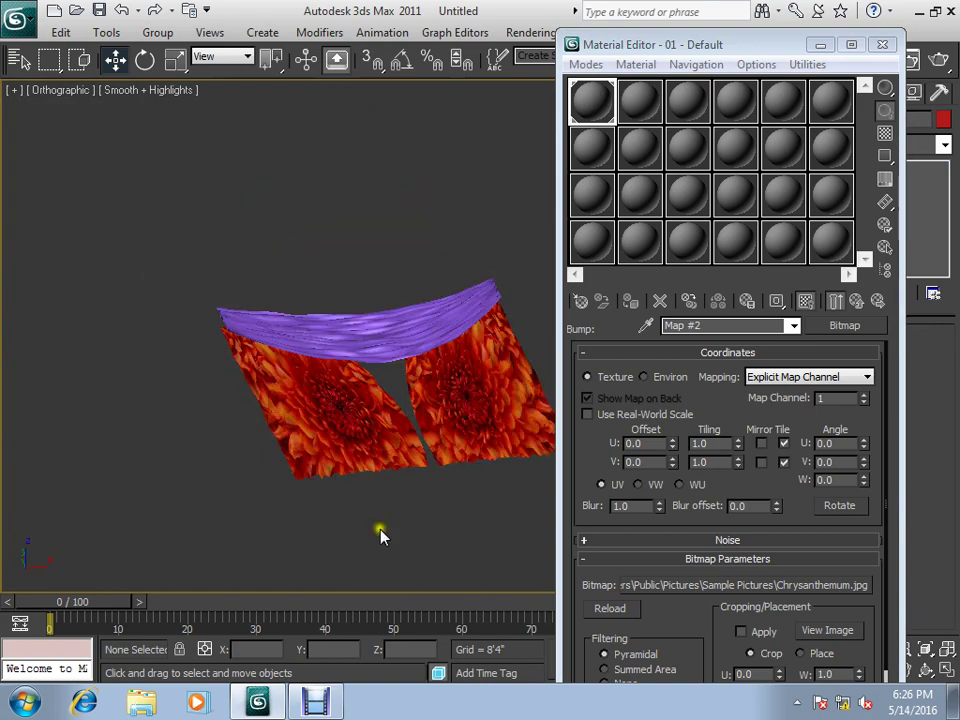
{"action": "scroll", "coordinate": [264, 437], "scroll_direction": "up", "scroll_amount": 2}
{"action": "scroll", "coordinate": [272, 443], "scroll_direction": "up", "scroll_amount": 2}
{"action": "middle_click_drag", "start_coordinate": [278, 459], "coordinate": [440, 304]}
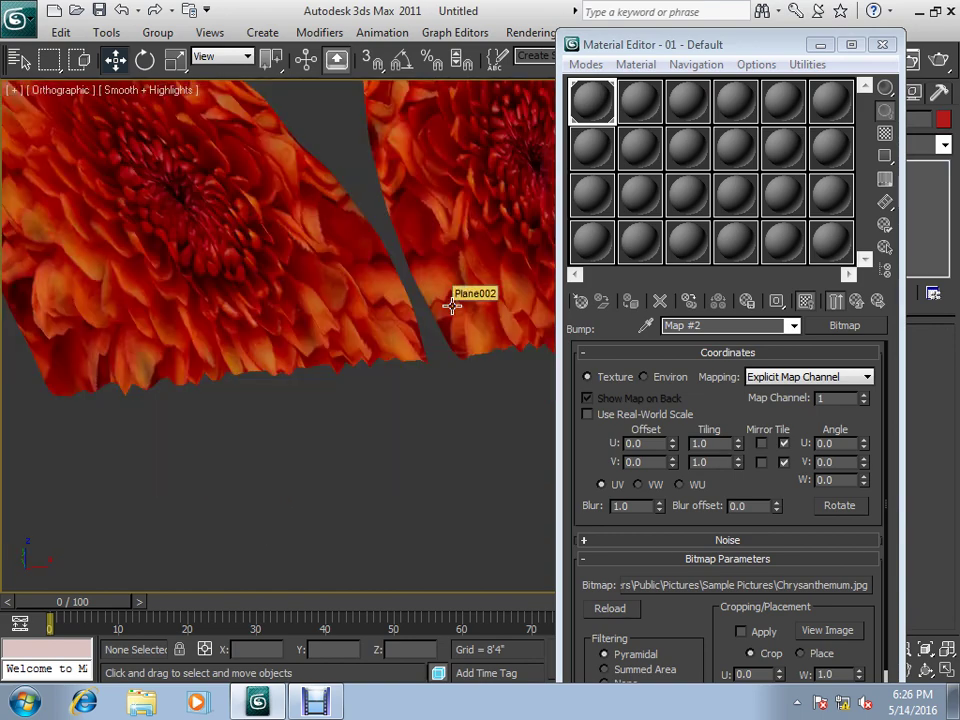
Load Desert.jpg from Sample Pictures as the bump bitmap, then return to the material's Maps list.
{"action": "left_click", "coordinate": [710, 588]}
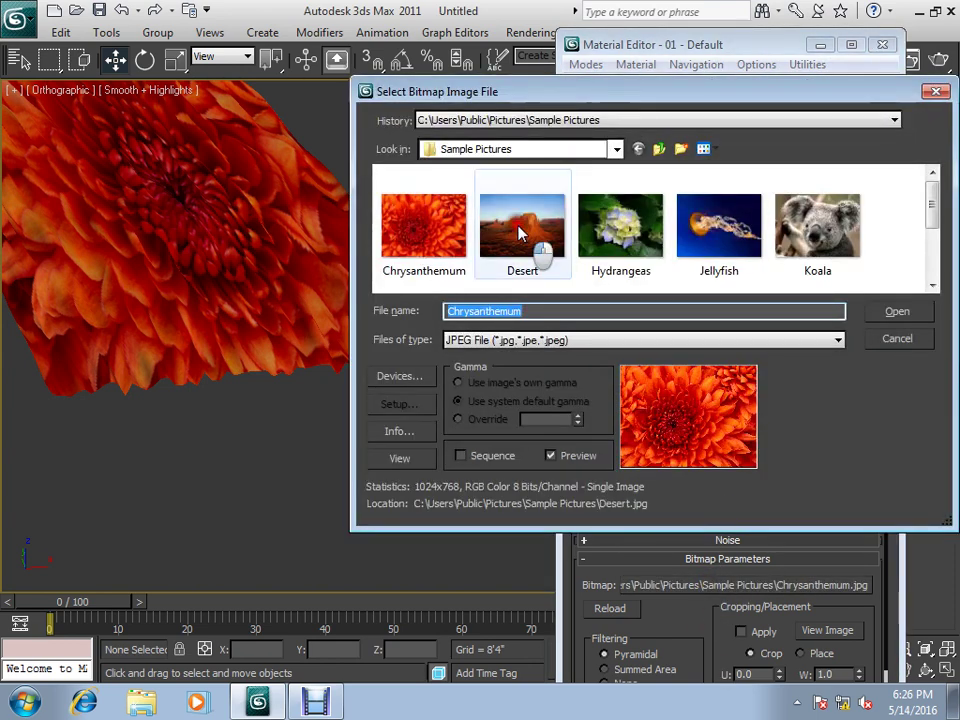
{"action": "left_click", "coordinate": [520, 233]}
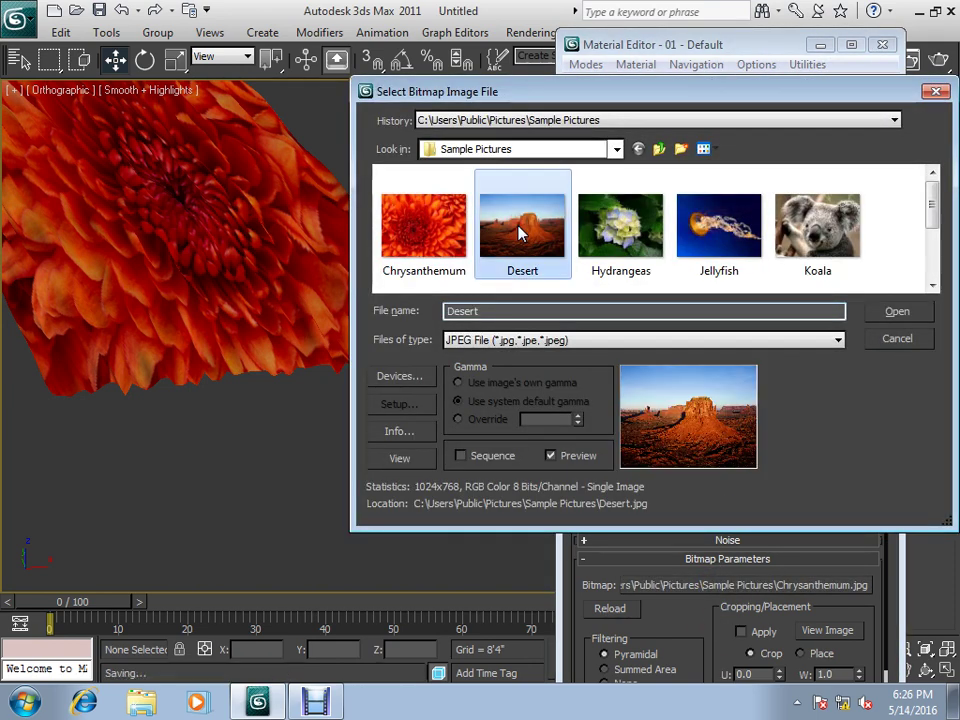
{"action": "left_click", "coordinate": [899, 312]}
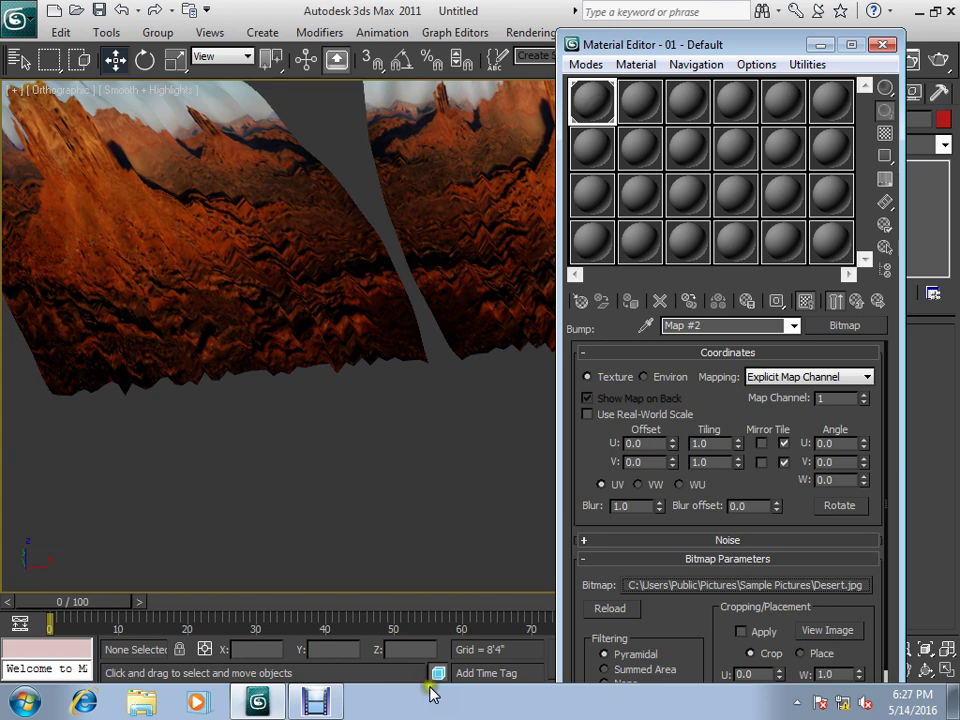
{"action": "left_click", "coordinate": [857, 301]}
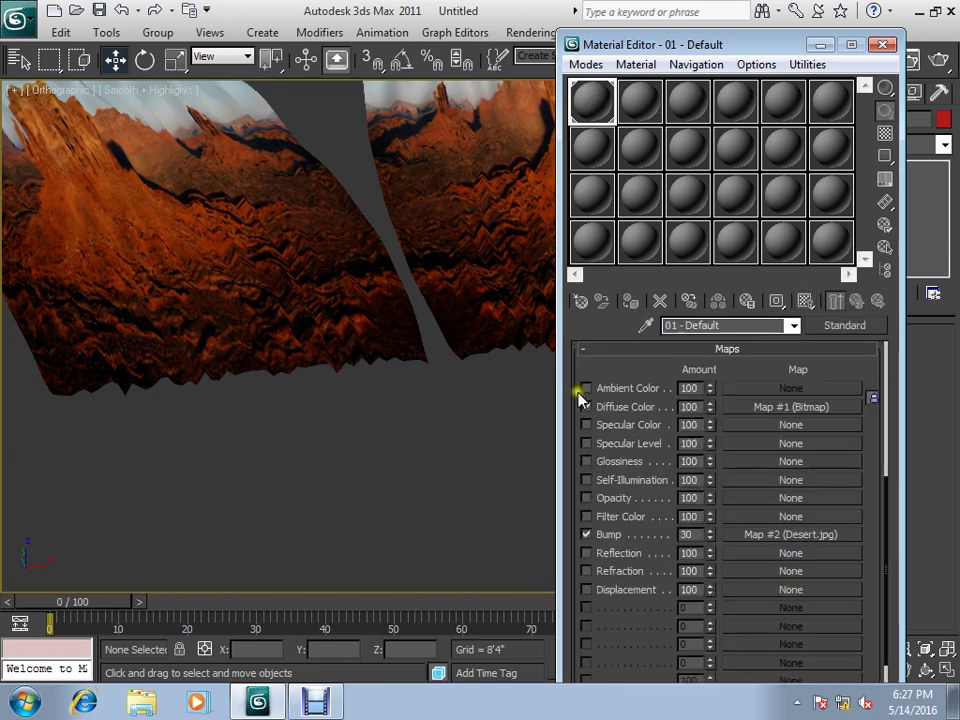
{"action": "scroll", "coordinate": [578, 383], "scroll_direction": "up", "scroll_amount": 2}
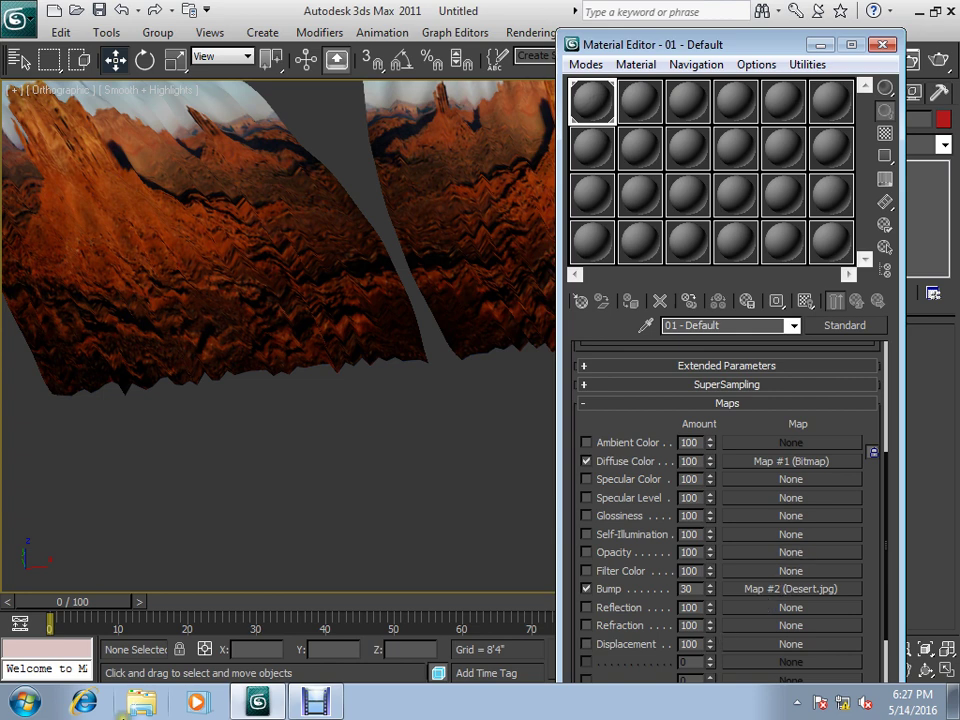
{"action": "left_click", "coordinate": [315, 701]}
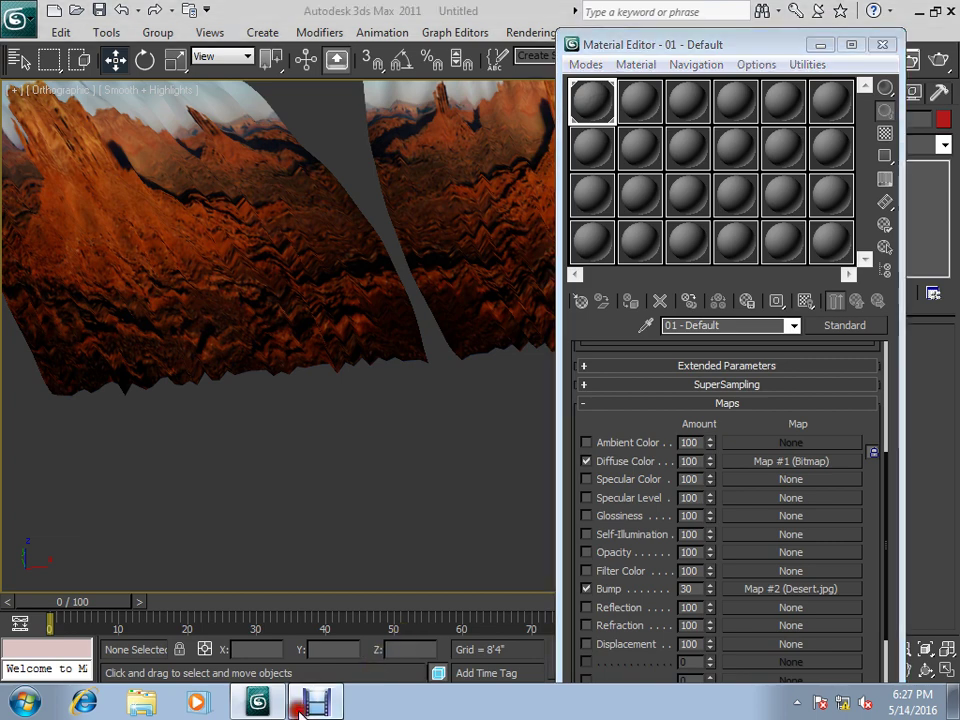